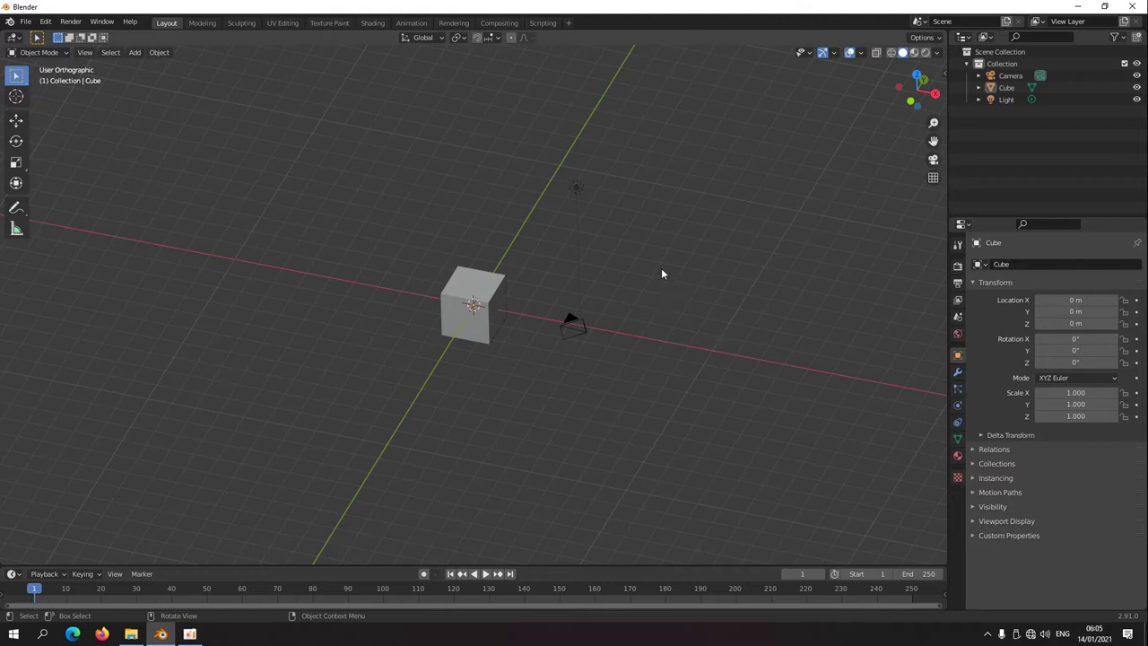
Delete the camera and the light so only the cube remains in the scene.
left_click_drag(543, 157, 651, 429)
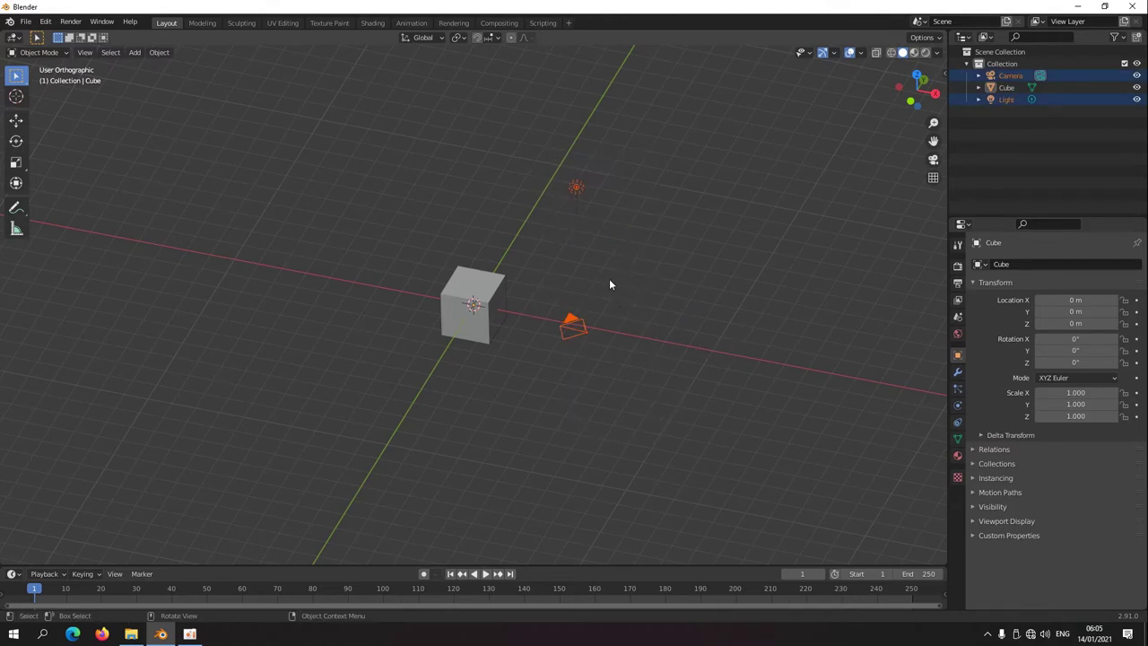
key("x")
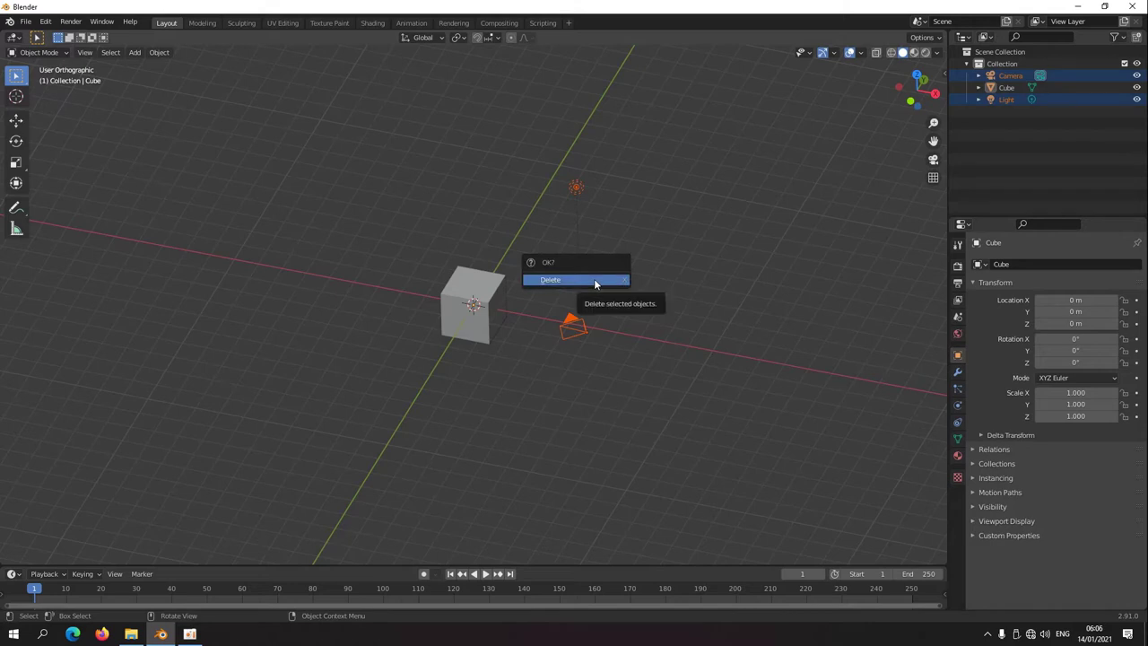
left_click(594, 283)
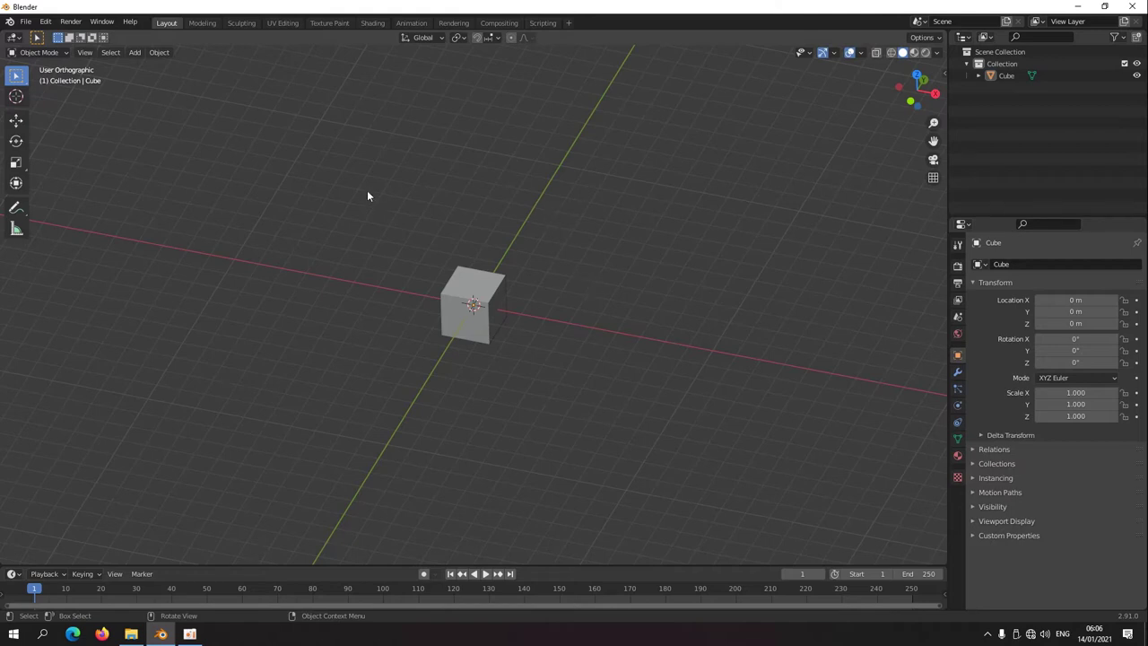
Move the cube about 3.9 m along the X axis with the Move tool.
left_click(15, 123)
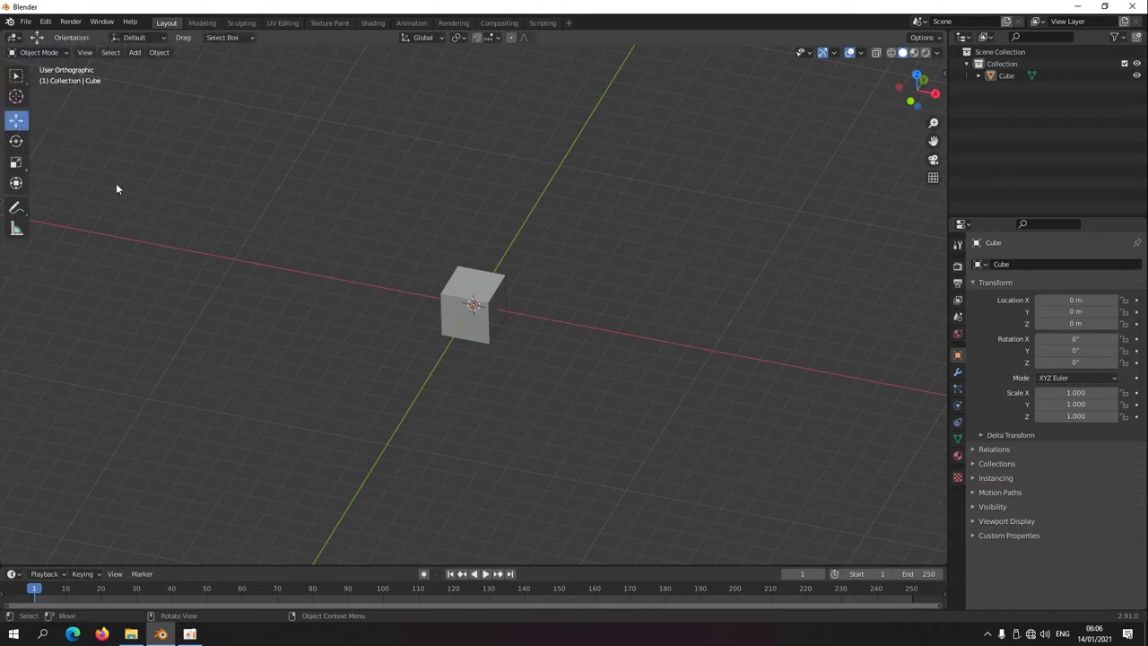
left_click(471, 289)
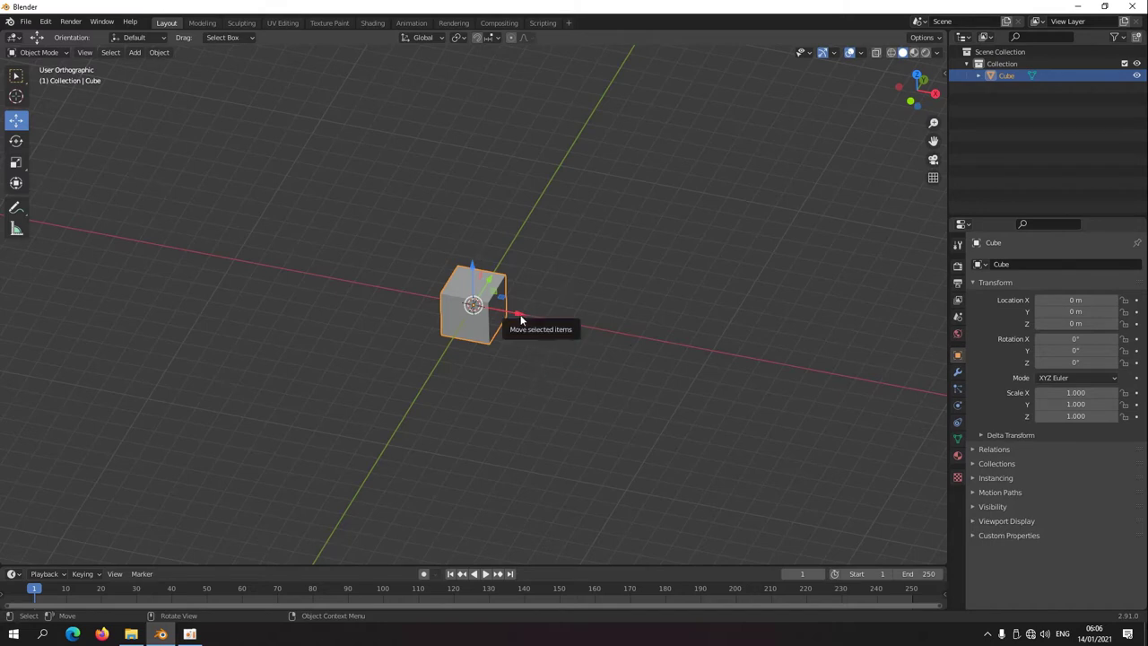
left_click_drag(518, 318, 610, 348)
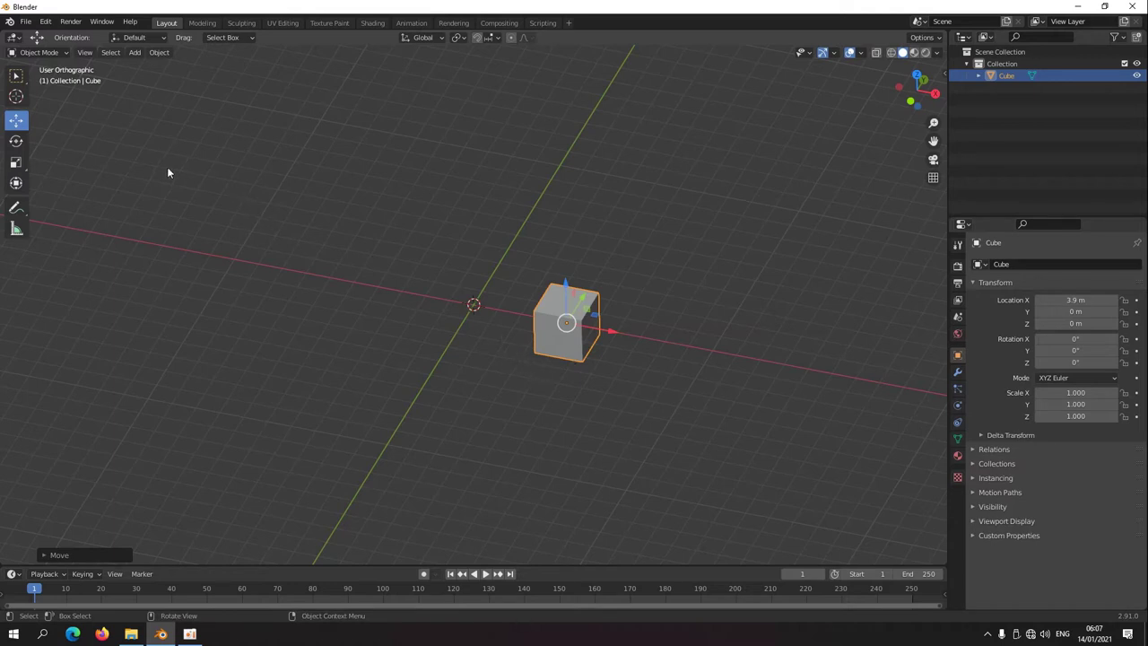
Rotate the cube about 97° around the Z axis with the Rotate tool, and undo both the rotation and the preceding move.
left_click(15, 143)
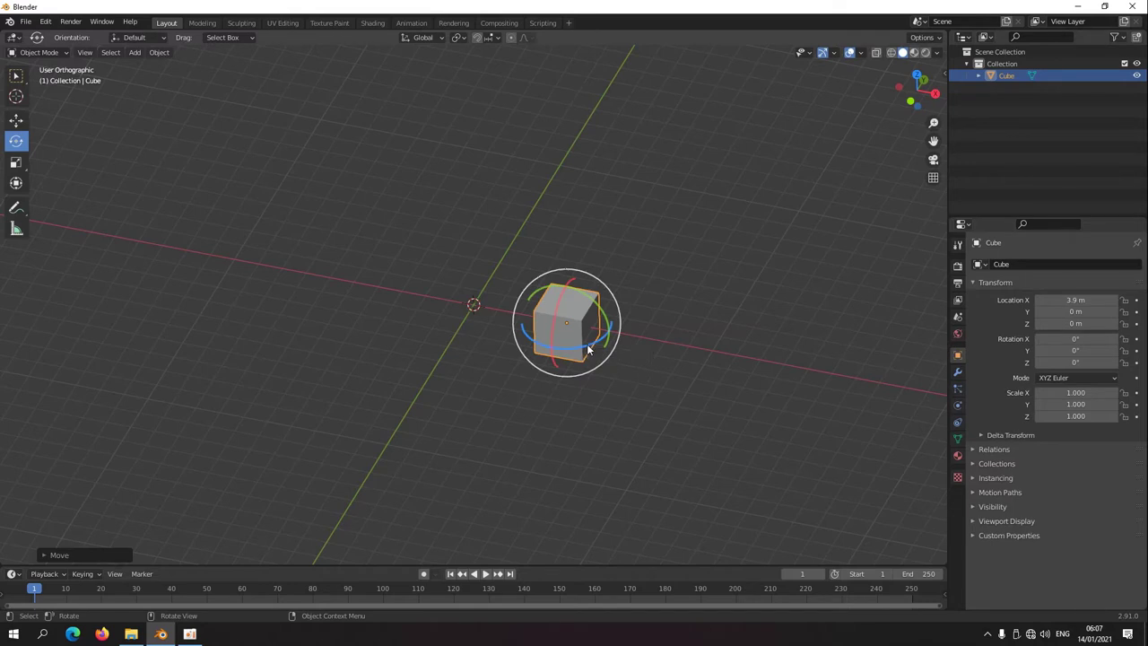
left_click_drag(589, 350, 450, 381)
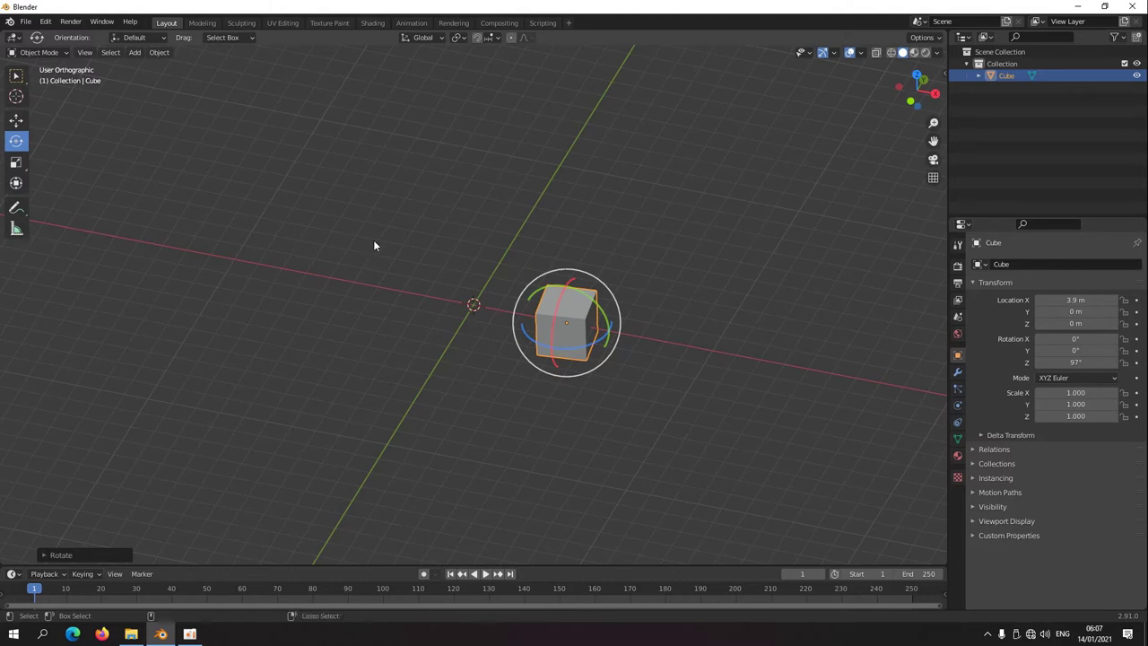
key("ctrl+z")
key("ctrl+z")
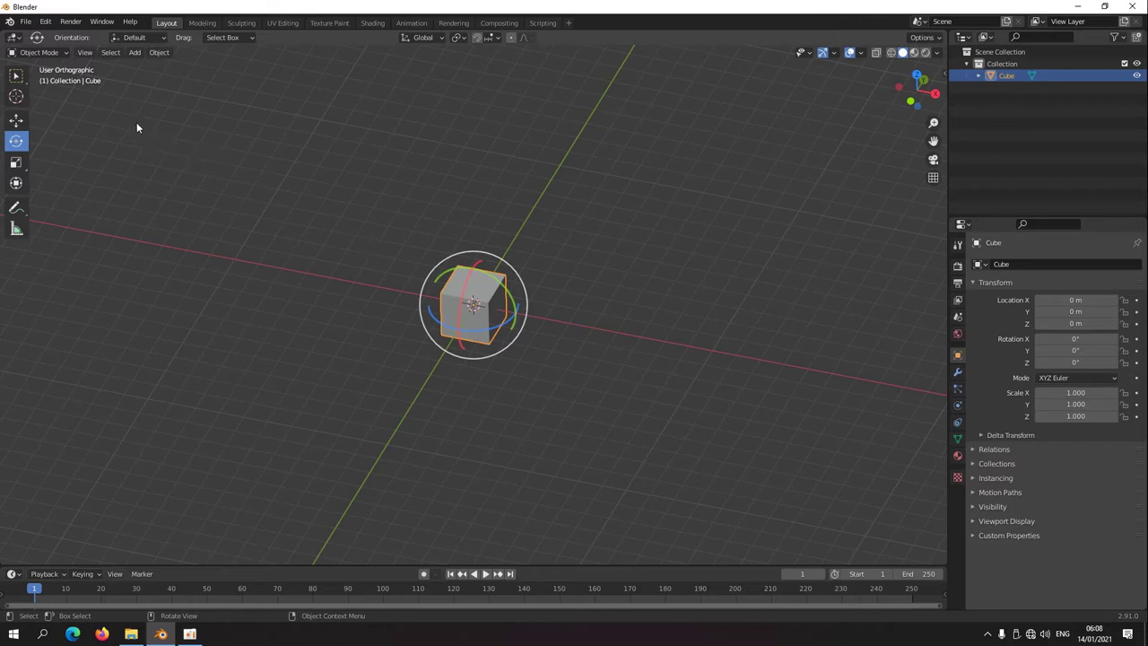
Scale the cube in the XY plane by a factor of about 3.44 with the Scale tool, keeping its height.
left_click(46, 23)
left_click(16, 162)
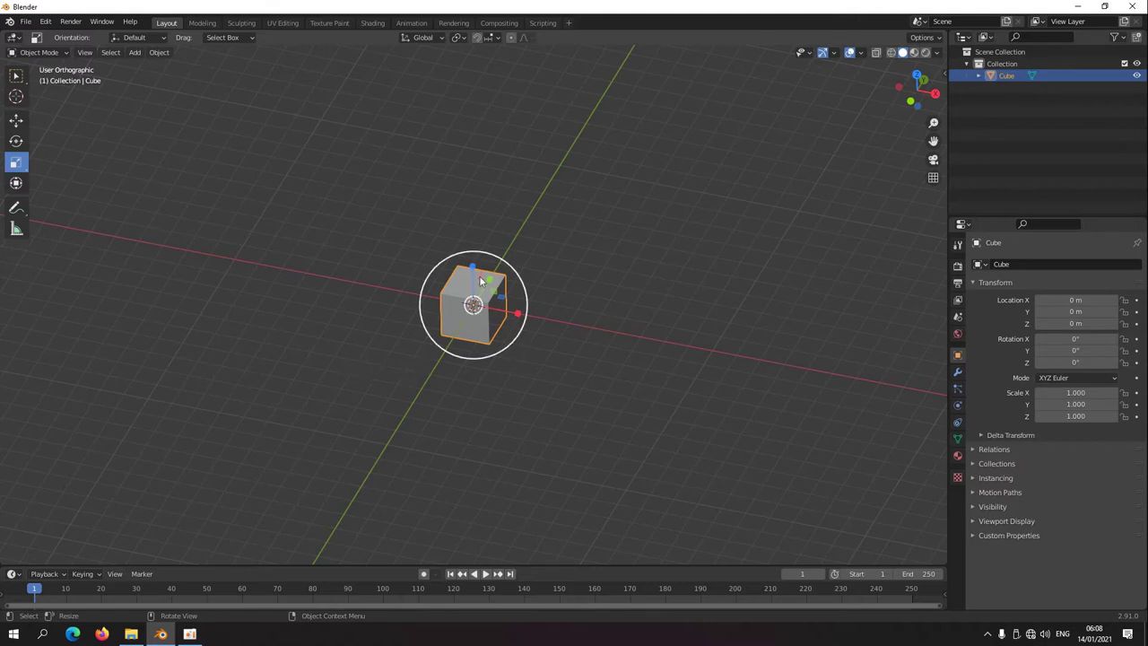
left_click_drag(516, 318, 500, 296)
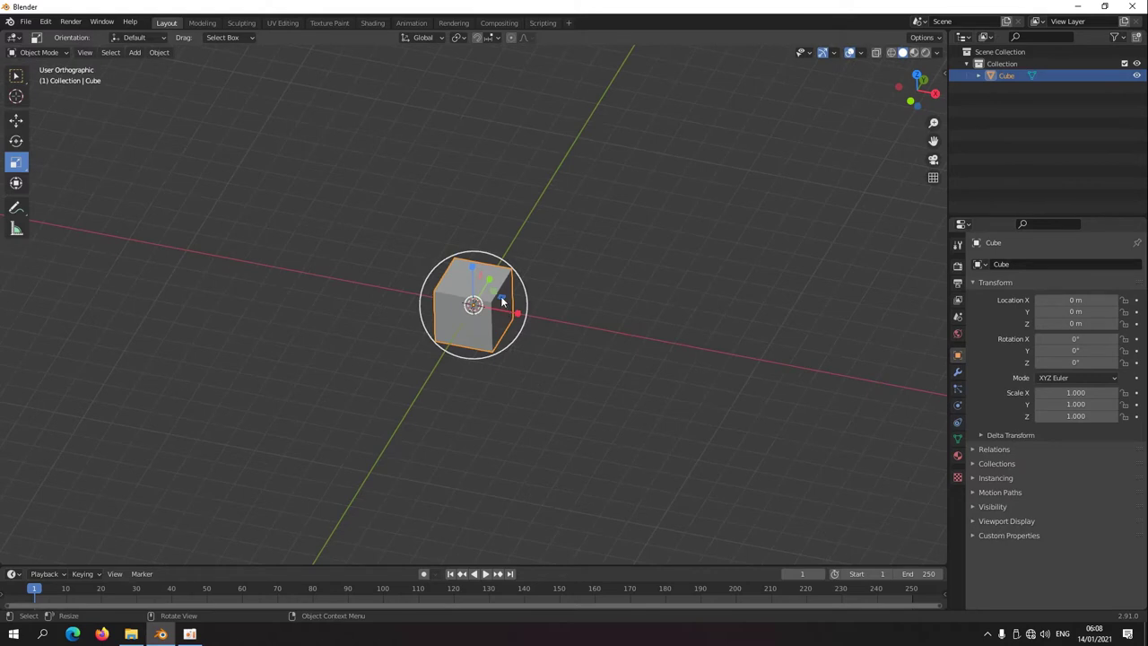
left_click(16, 121)
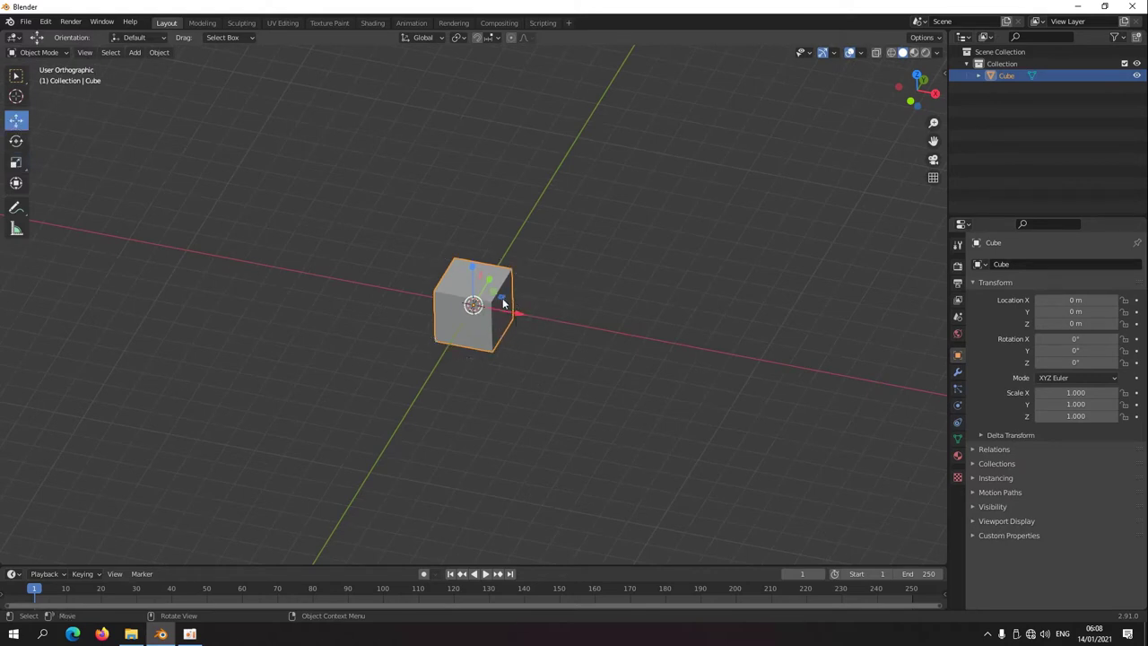
left_click(16, 162)
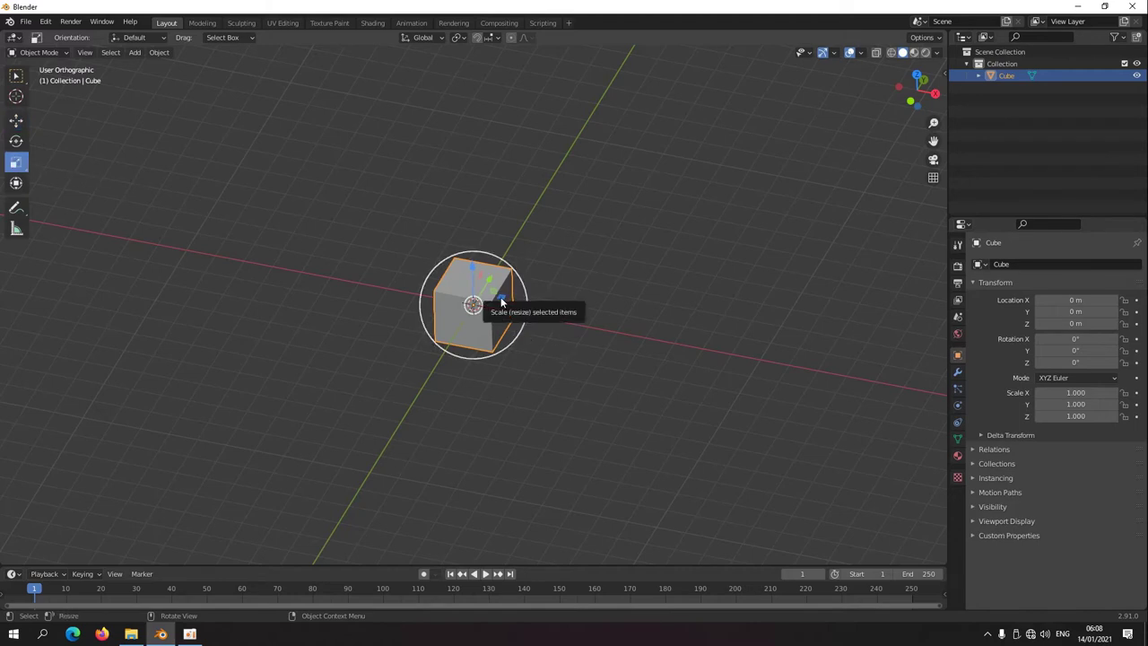
left_click_drag(501, 301, 614, 334)
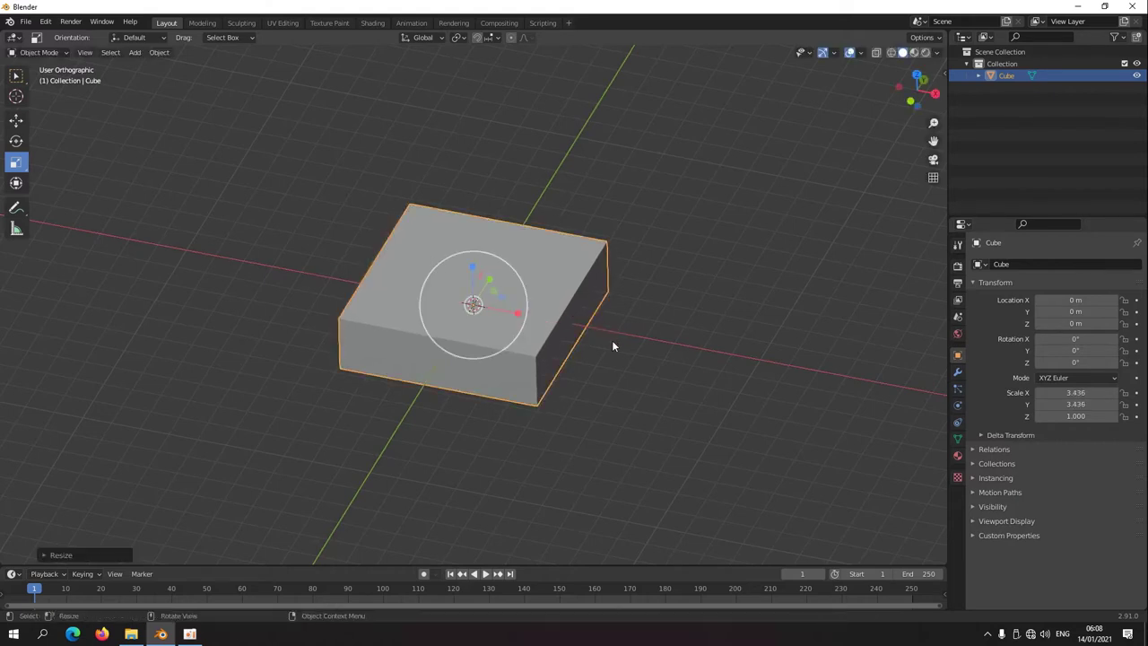
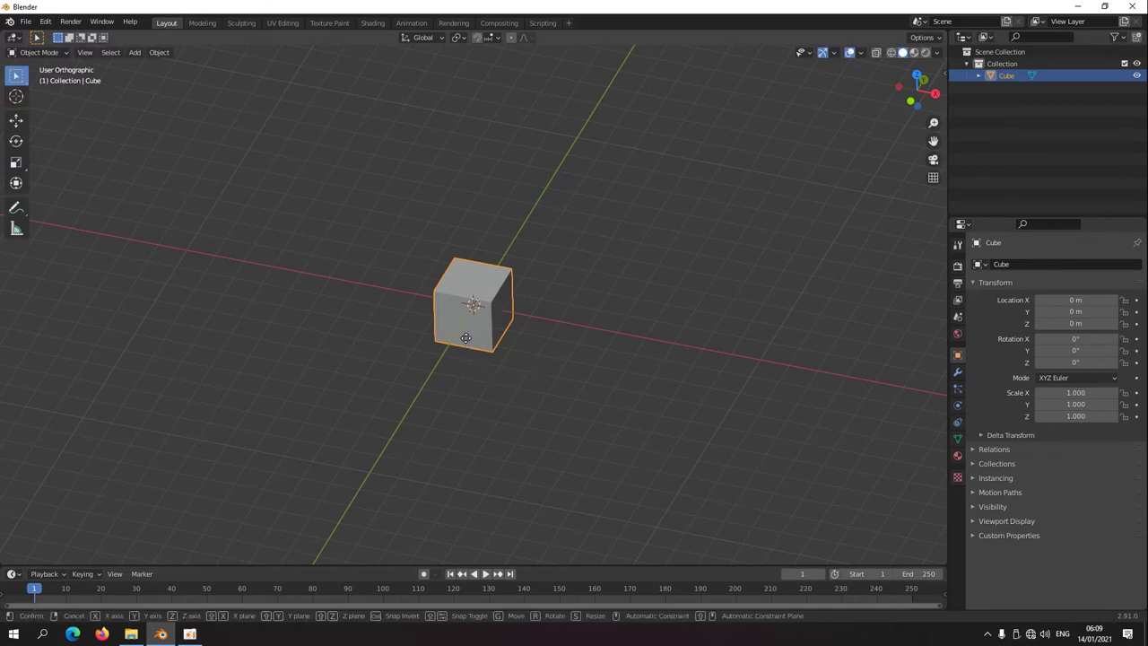
Try moving the cube freely and constrained to the global X, Y and Z axes in turn, and cancel the move.
key("g")
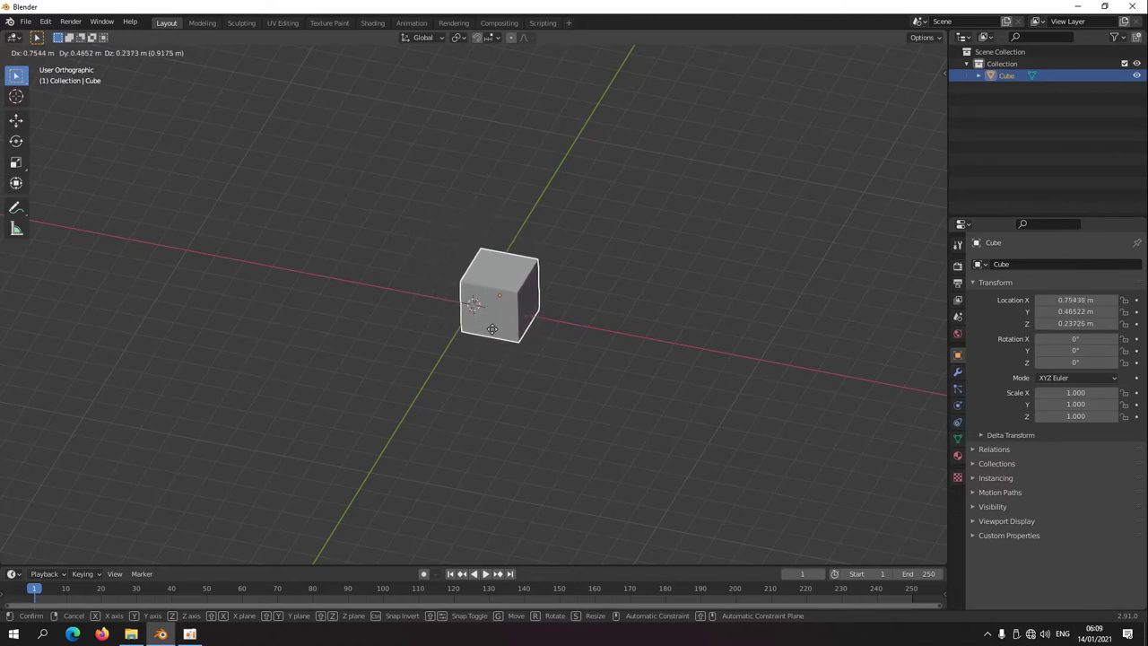
key("x")
key("y")
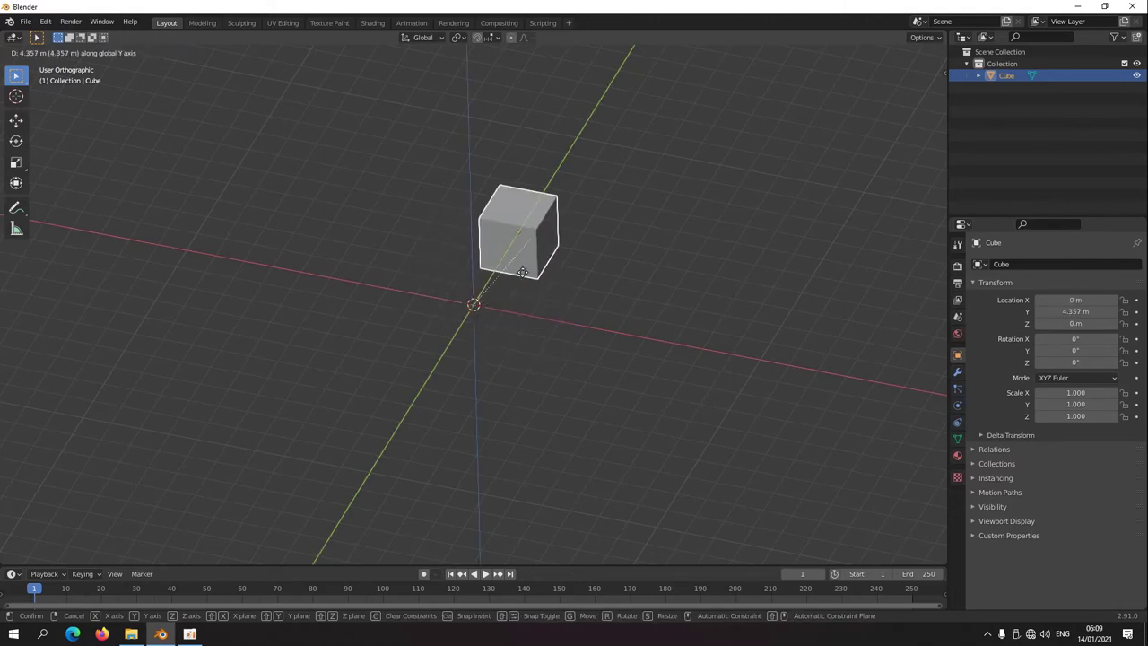
key("x")
key("y")
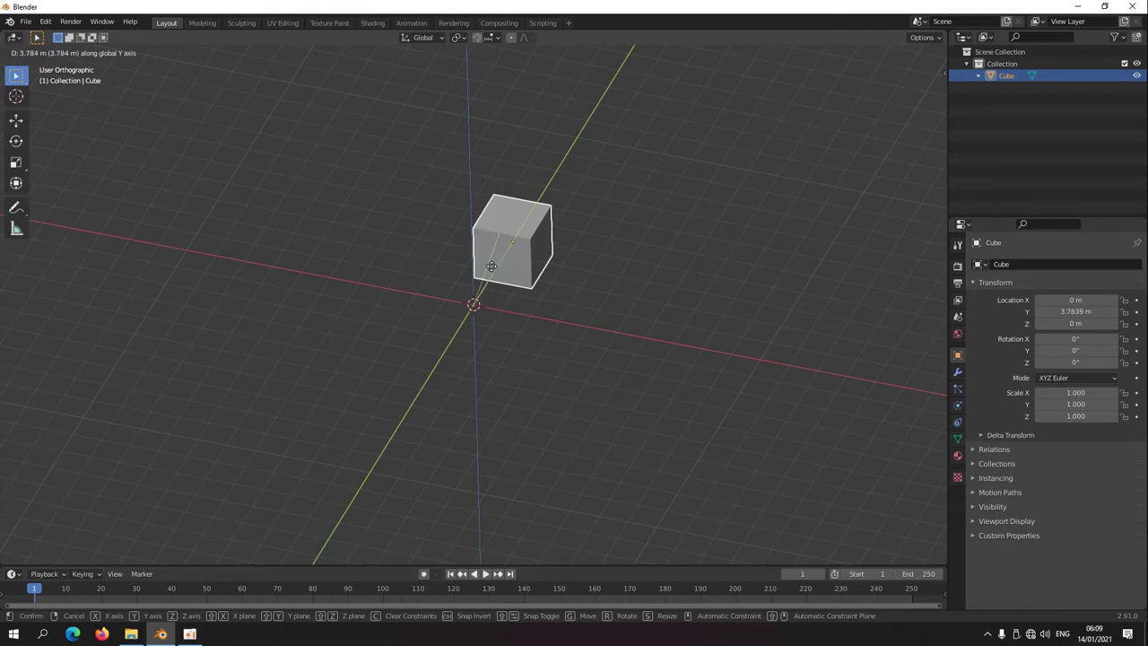
key("x")
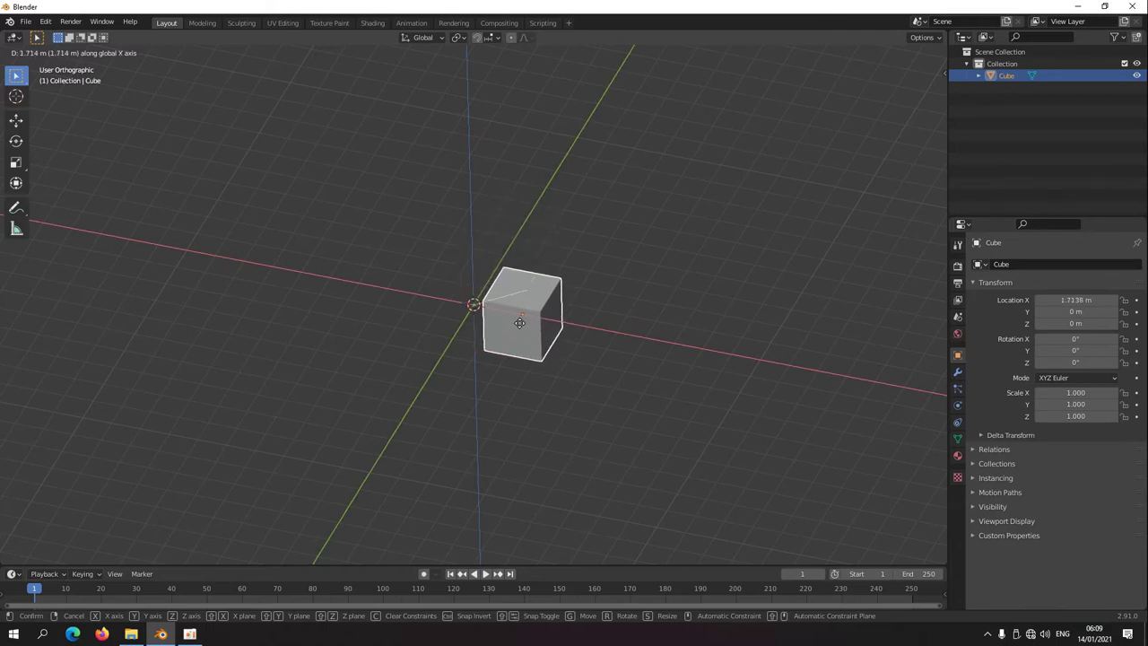
key("y")
key("z")
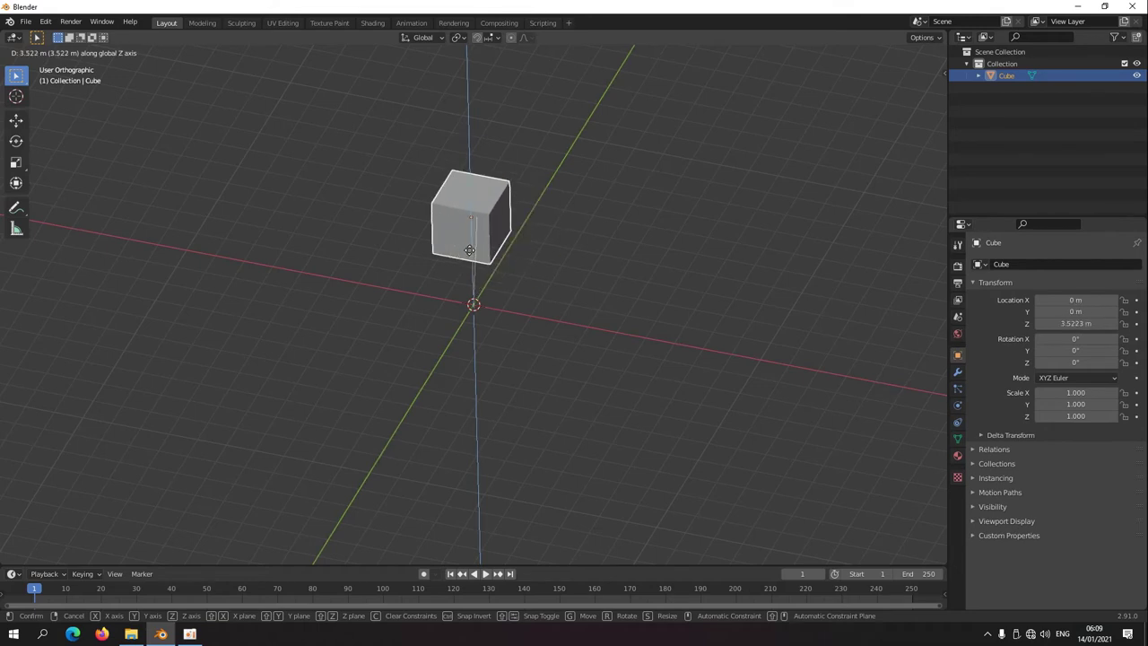
key("z")
key("z")
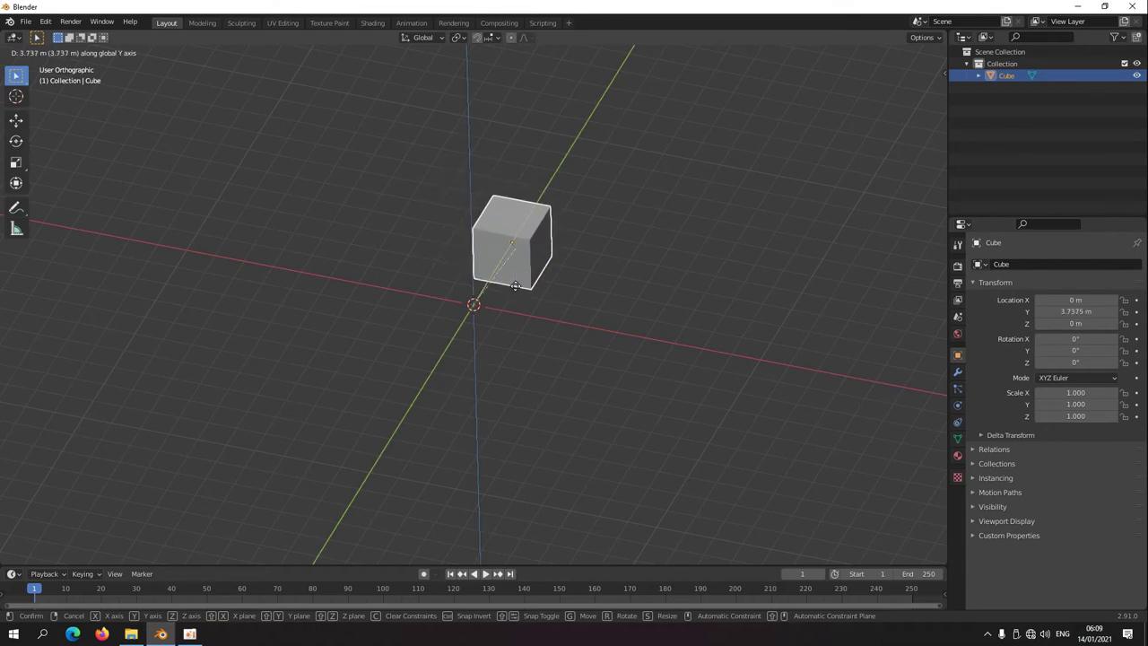
key("x")
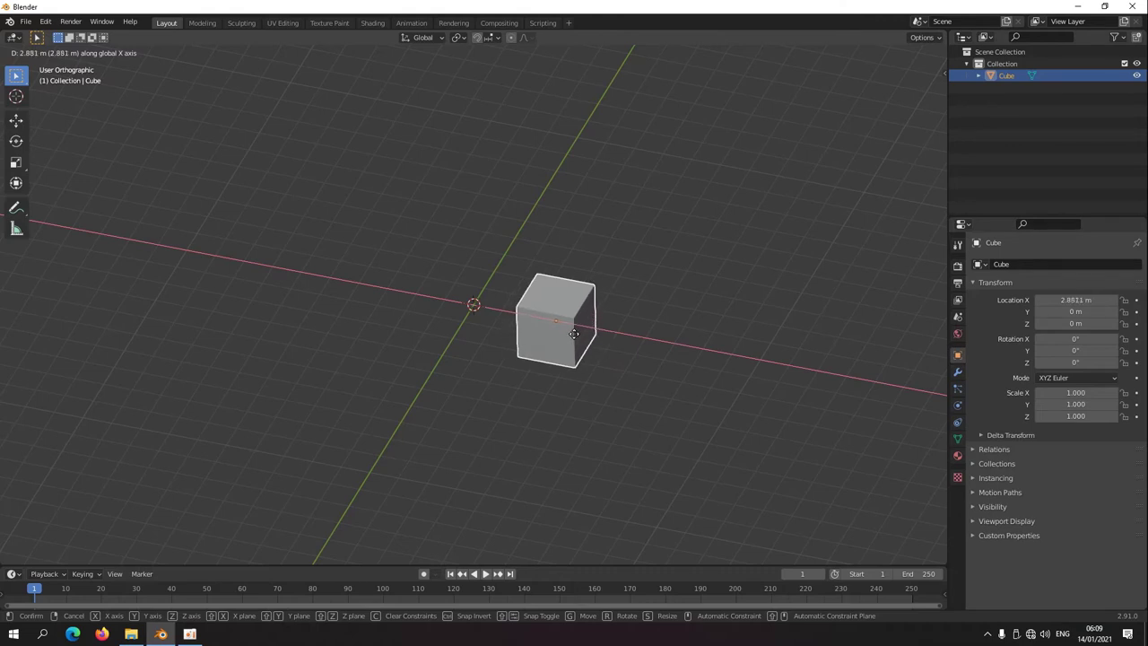
key("z")
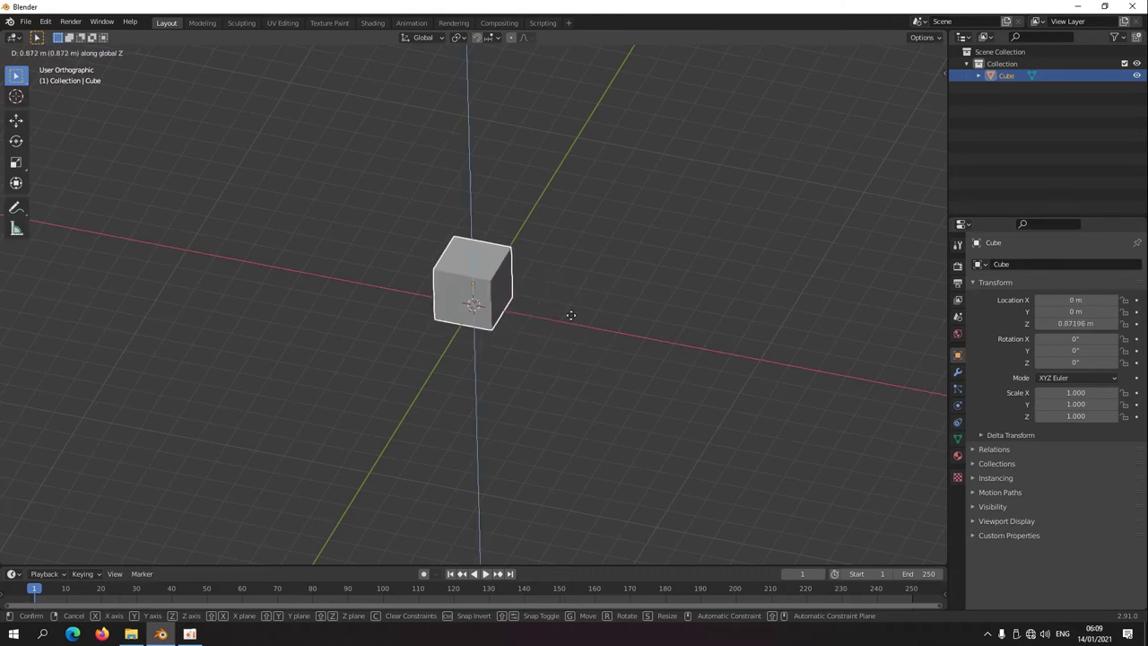
key("y")
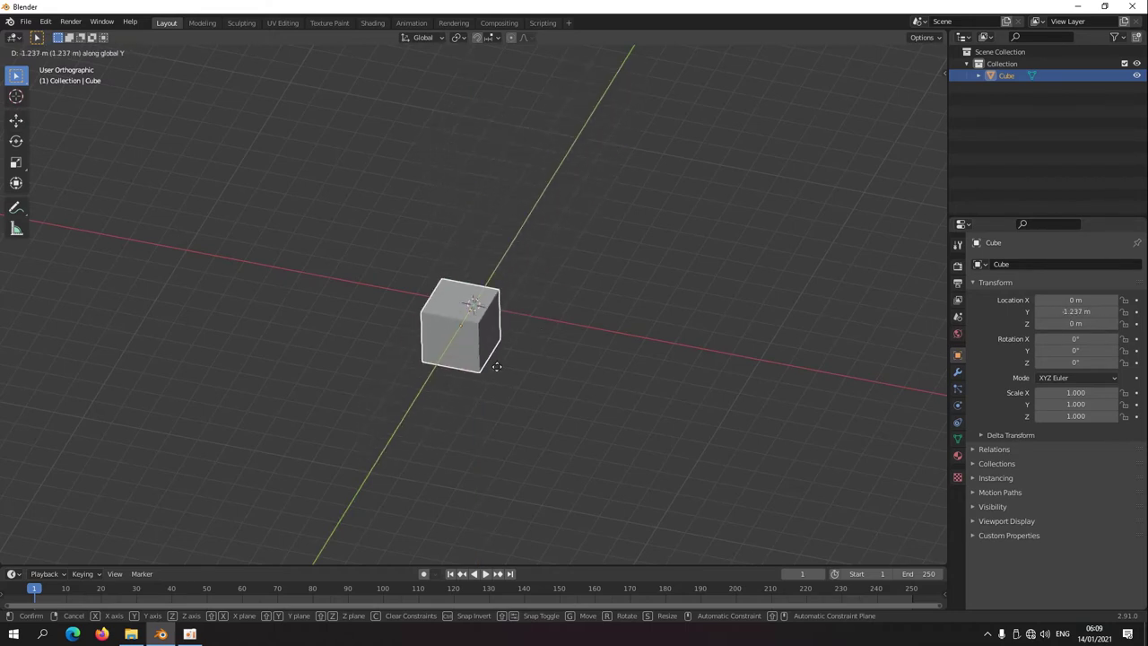
key("x")
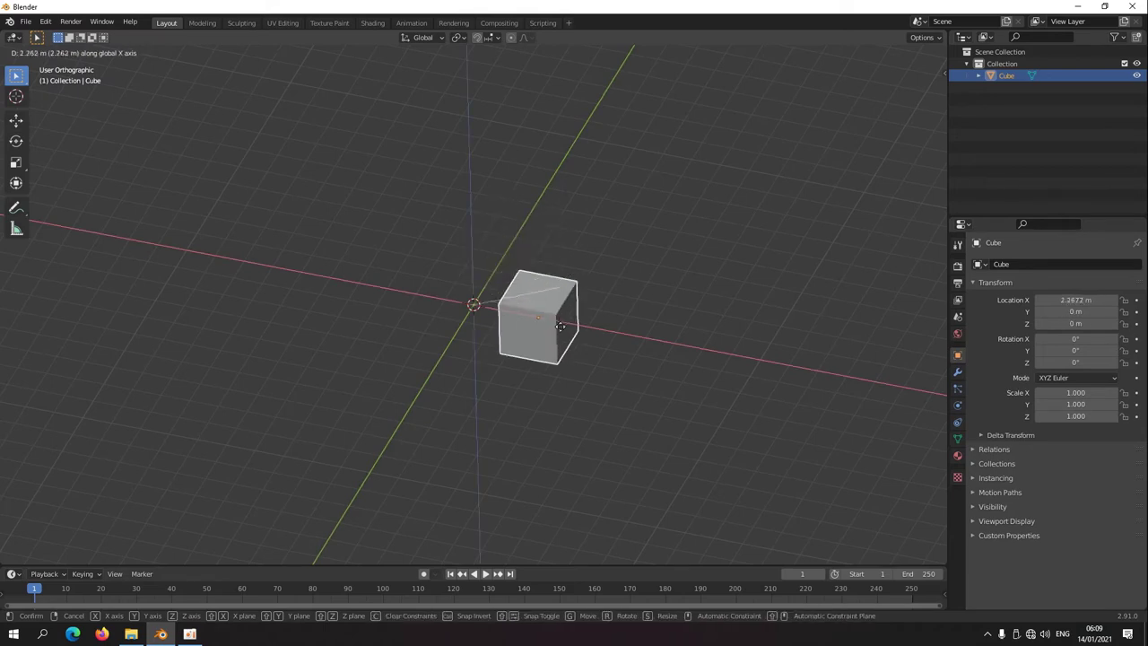
key("y")
key("z")
key("y")
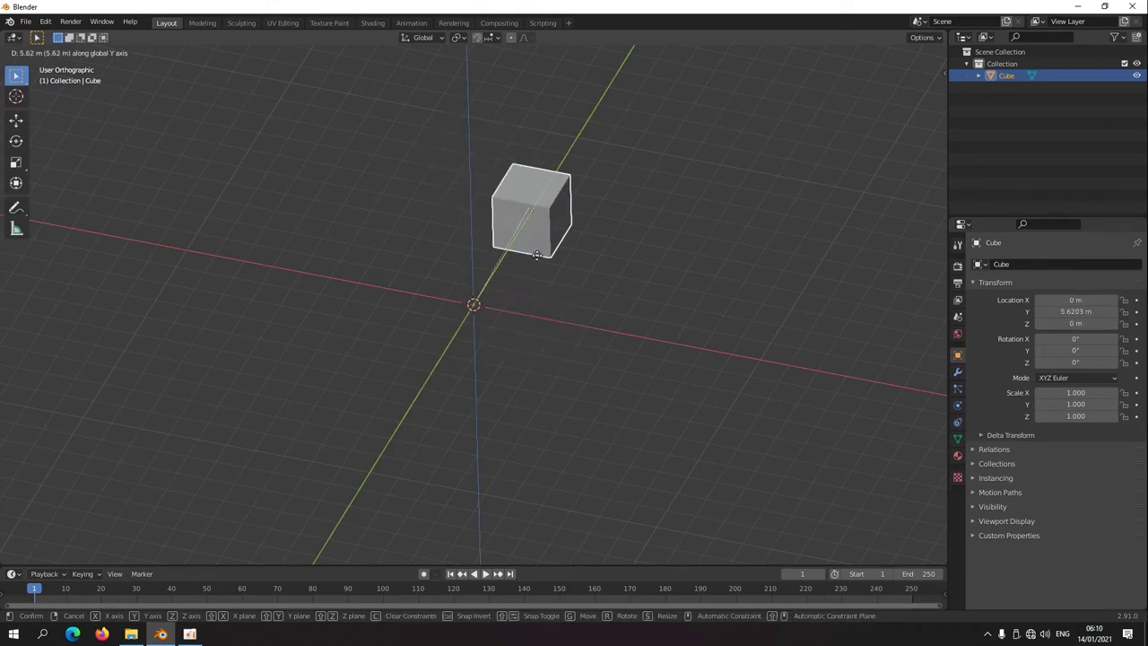
key("x")
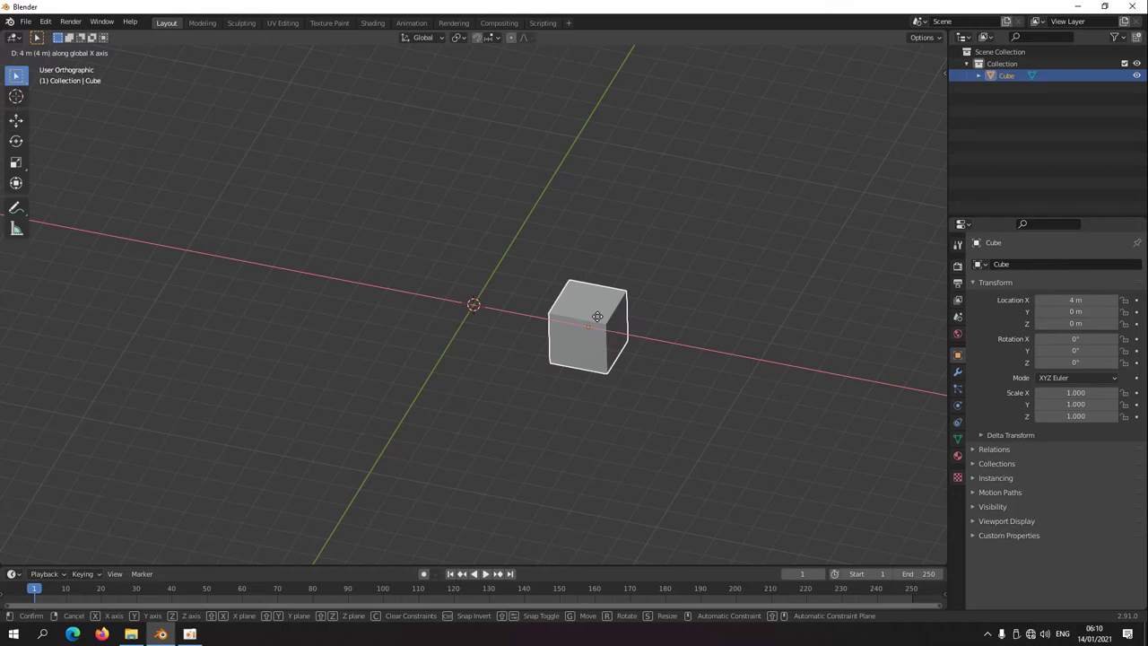
key("Escape")
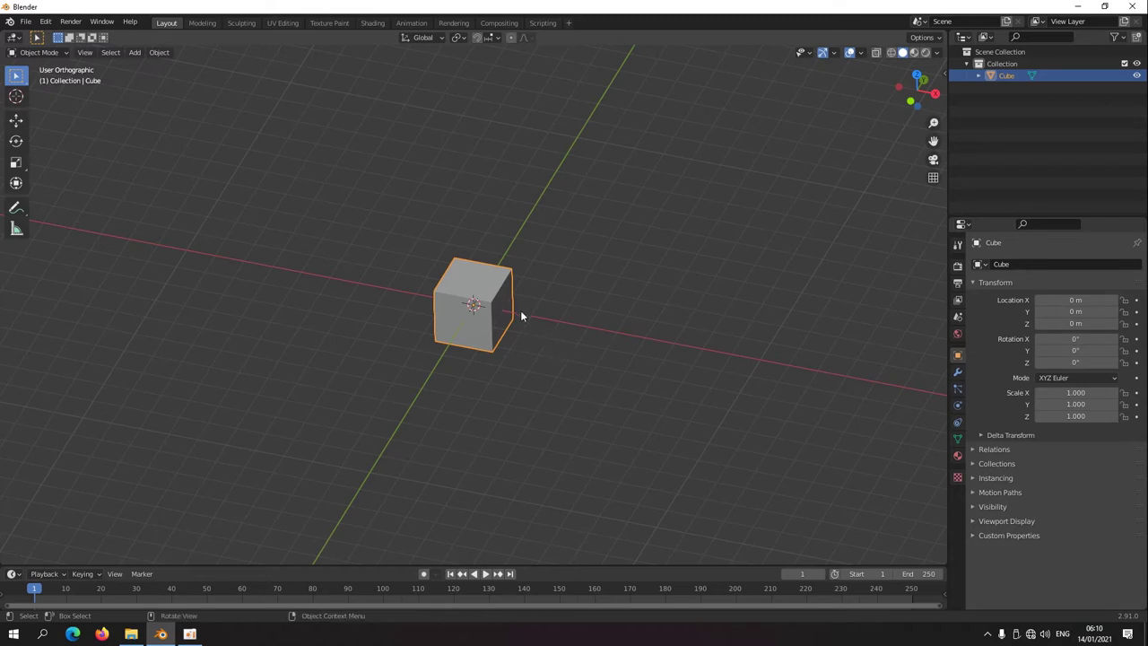
Move the cube 4 m along the global X axis.
key("g")
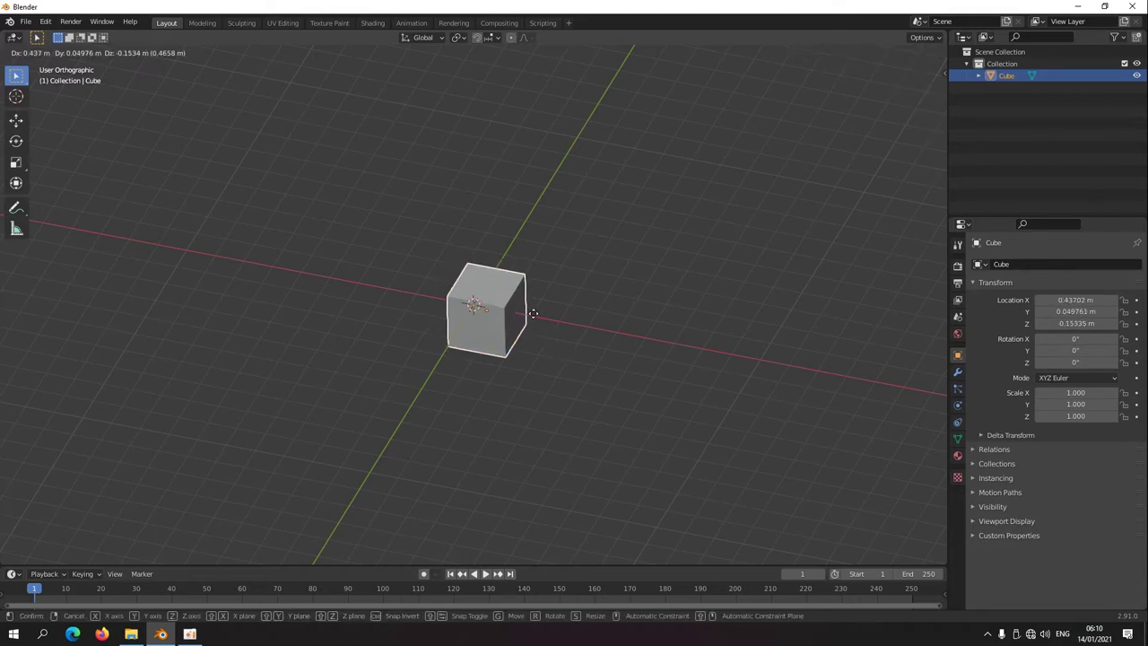
key("x")
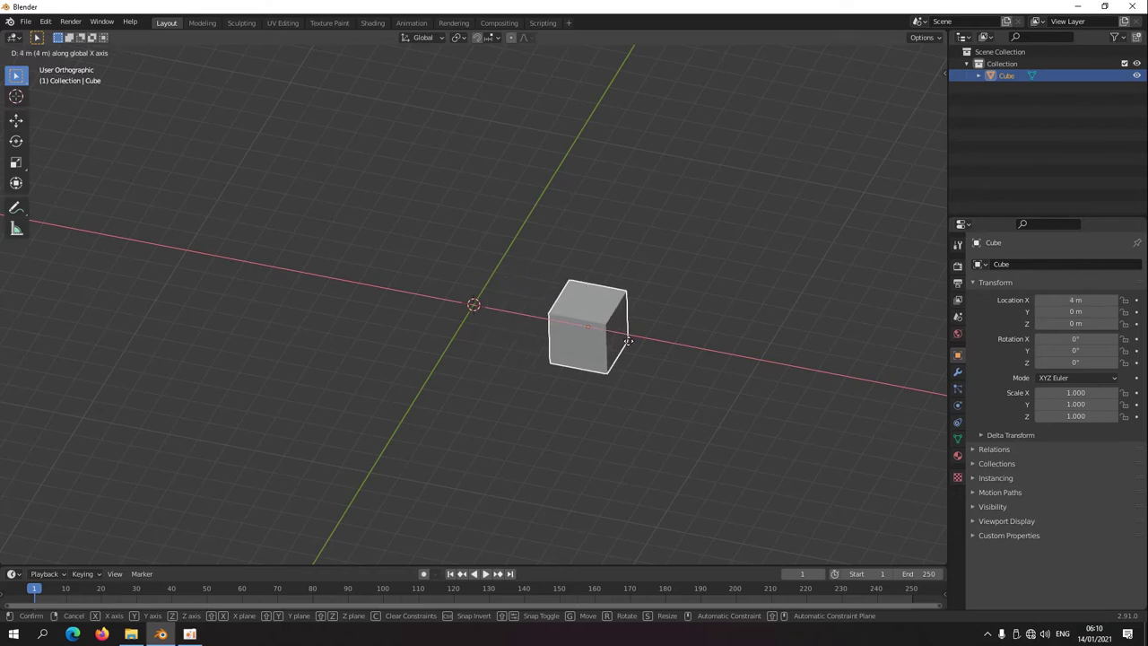
left_click(628, 341)
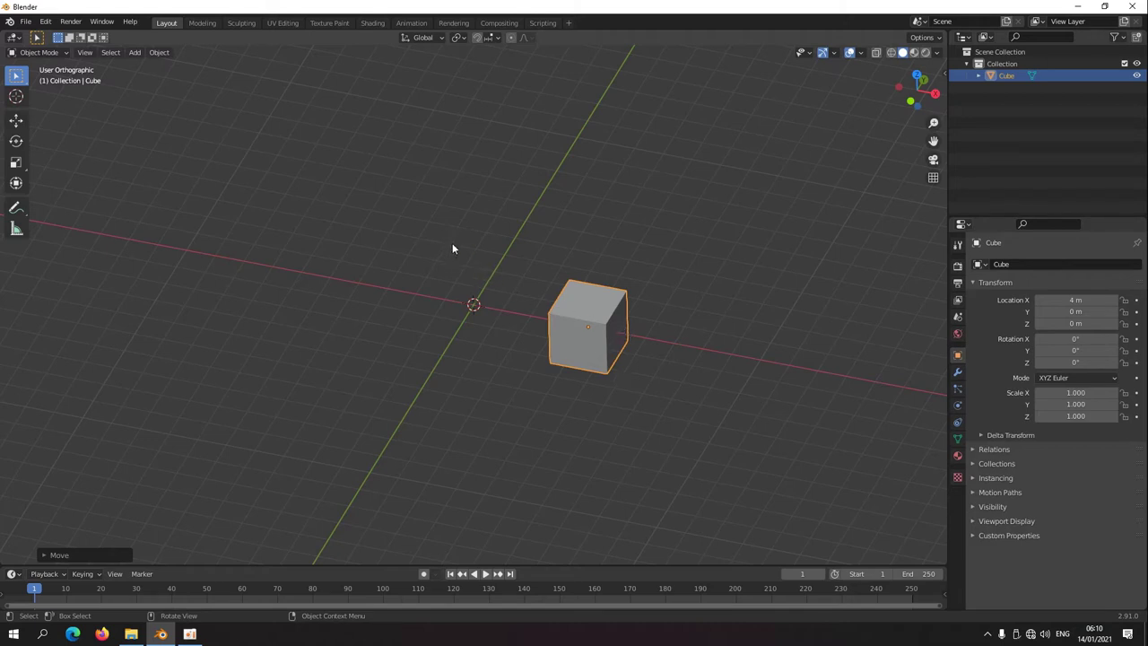
Try rotating the cube freely and around the global X, Y and Z axes in turn, and cancel the rotation.
key("r")
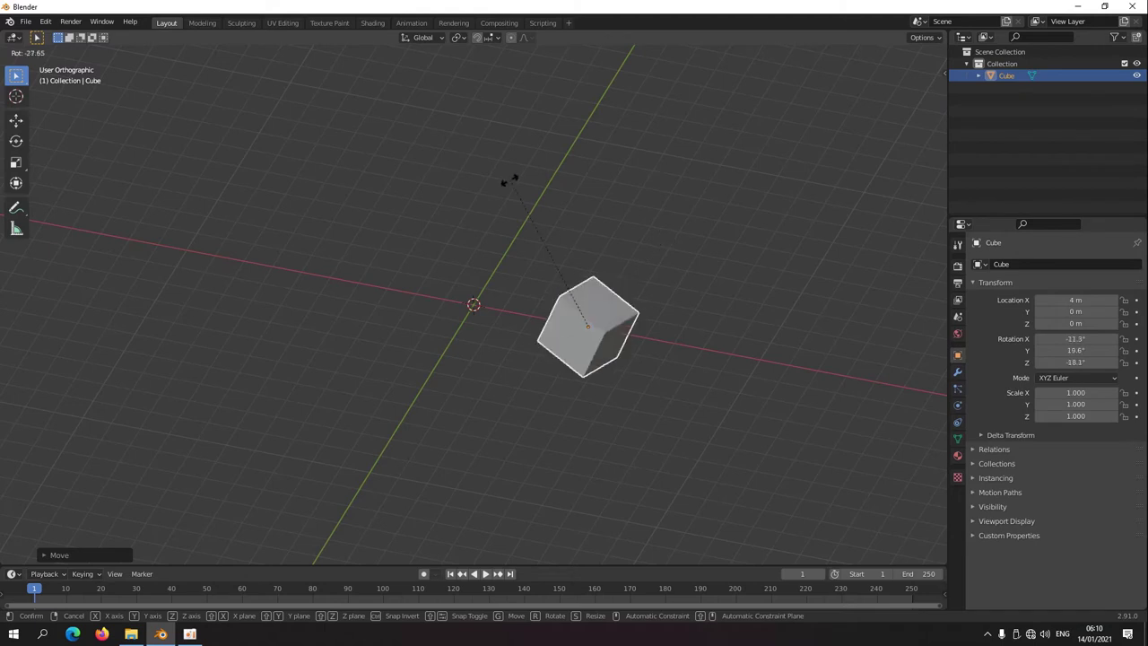
key("x")
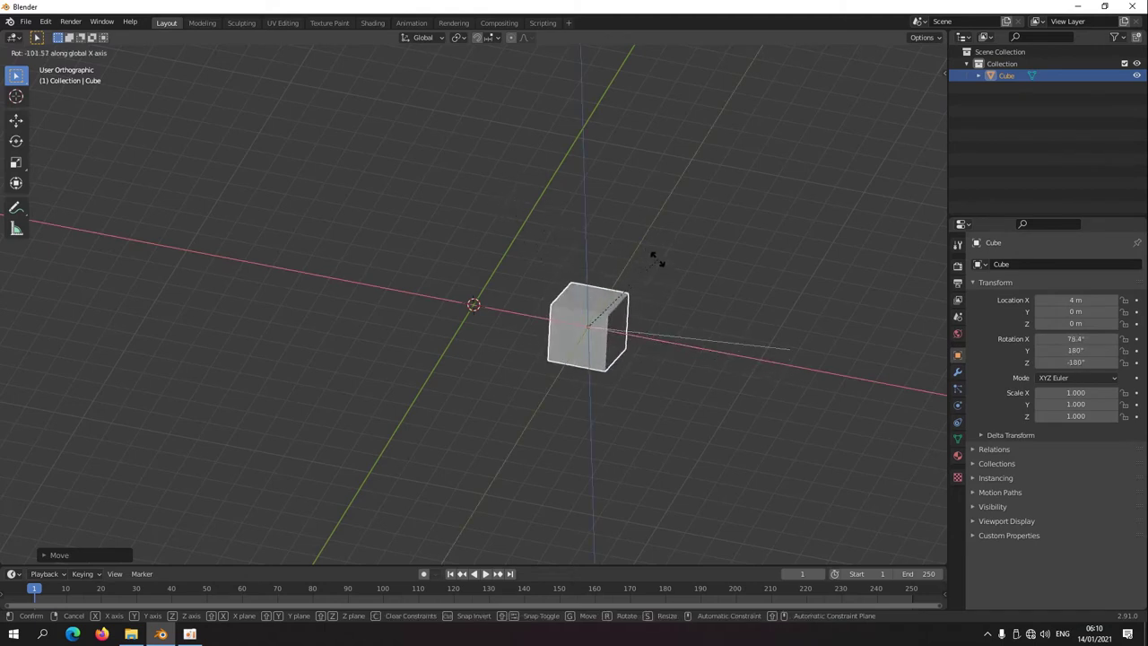
key("y")
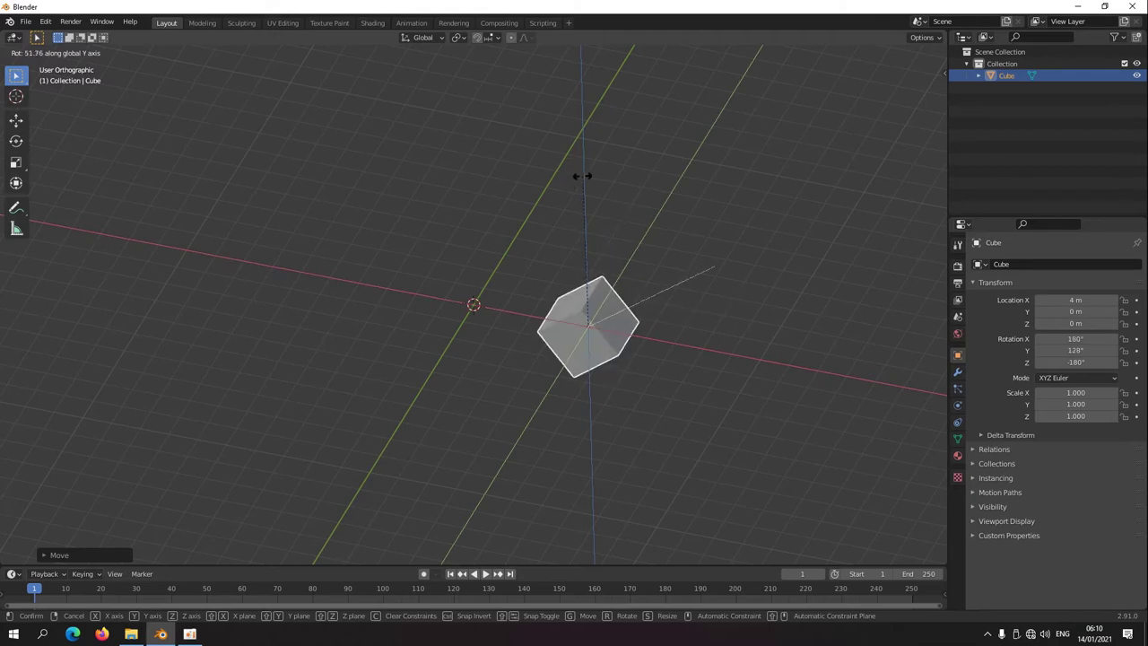
key("z")
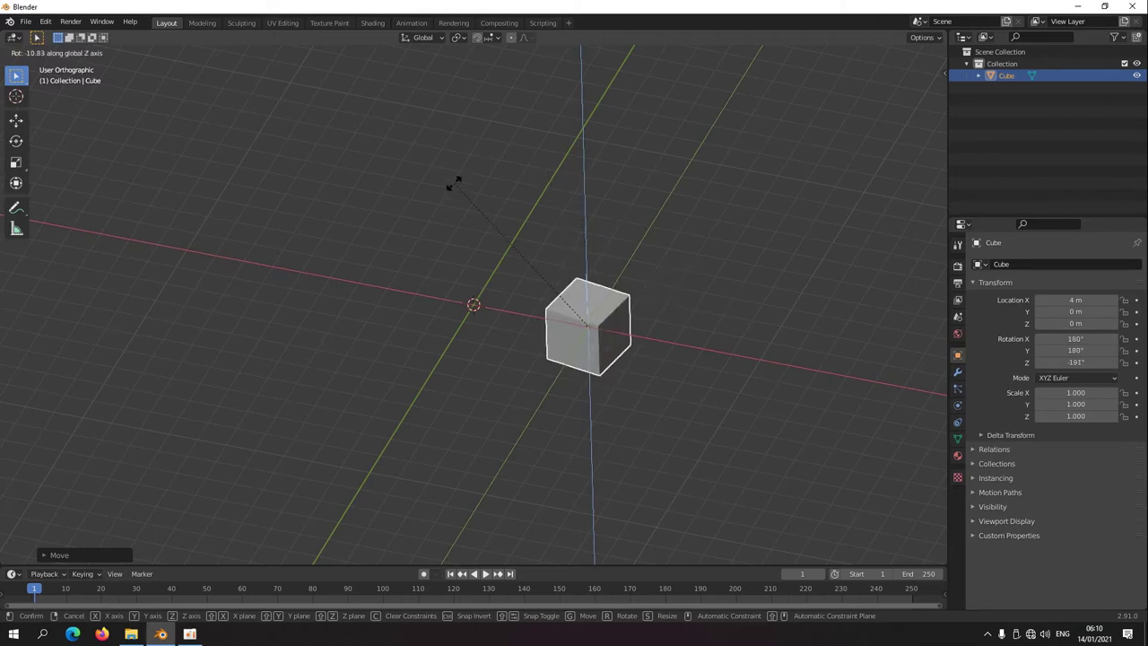
key("x")
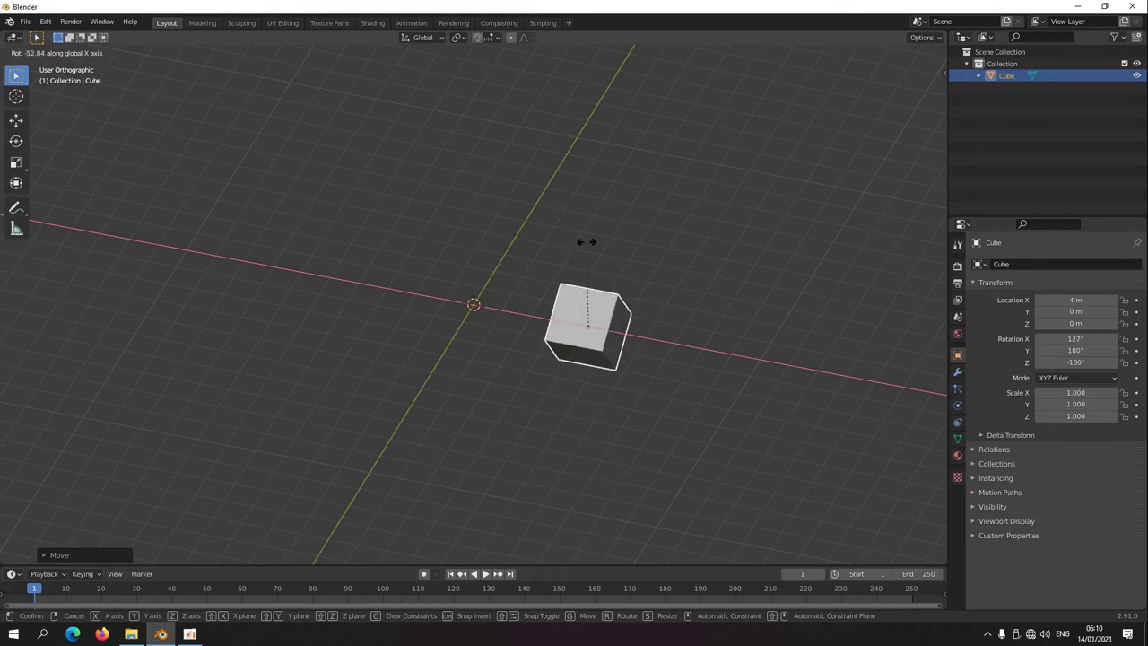
key("z")
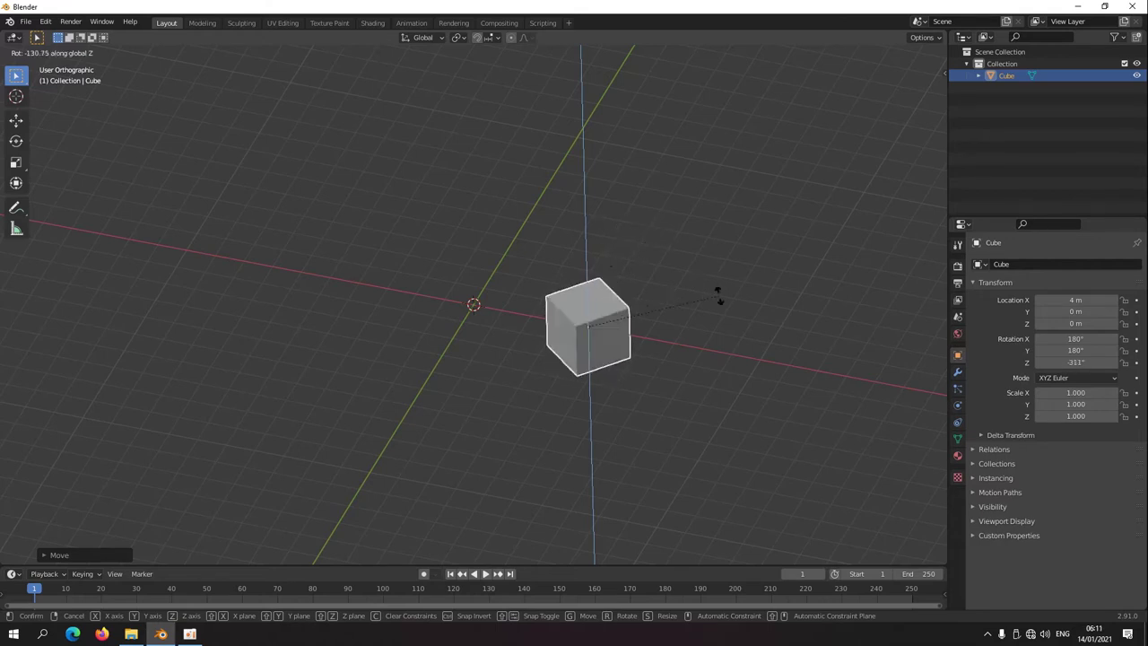
key("Escape")
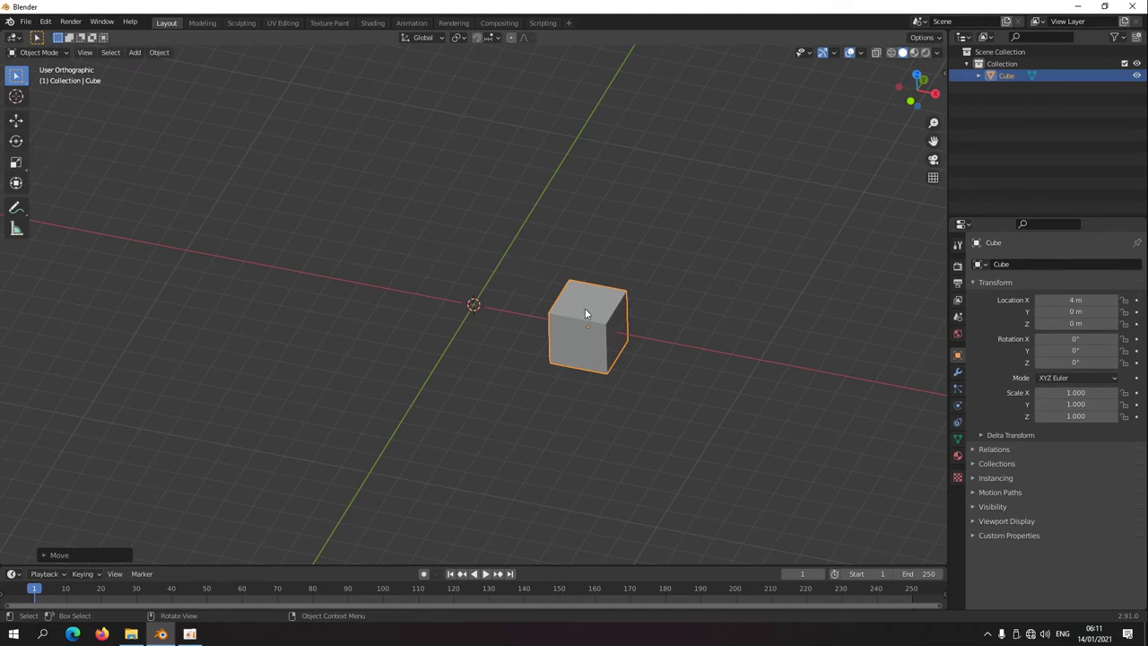
Try scaling the cube uniformly, along the global Z axis, and with the Z, X and Y axes locked in turn, and cancel the scaling.
key("s")
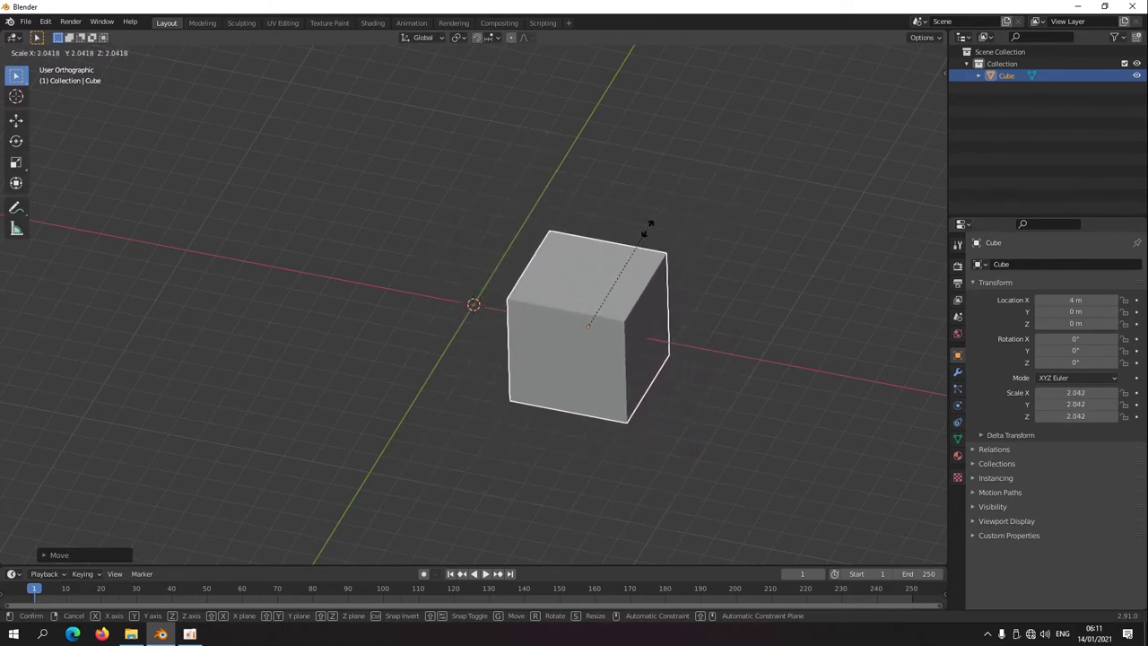
key("z")
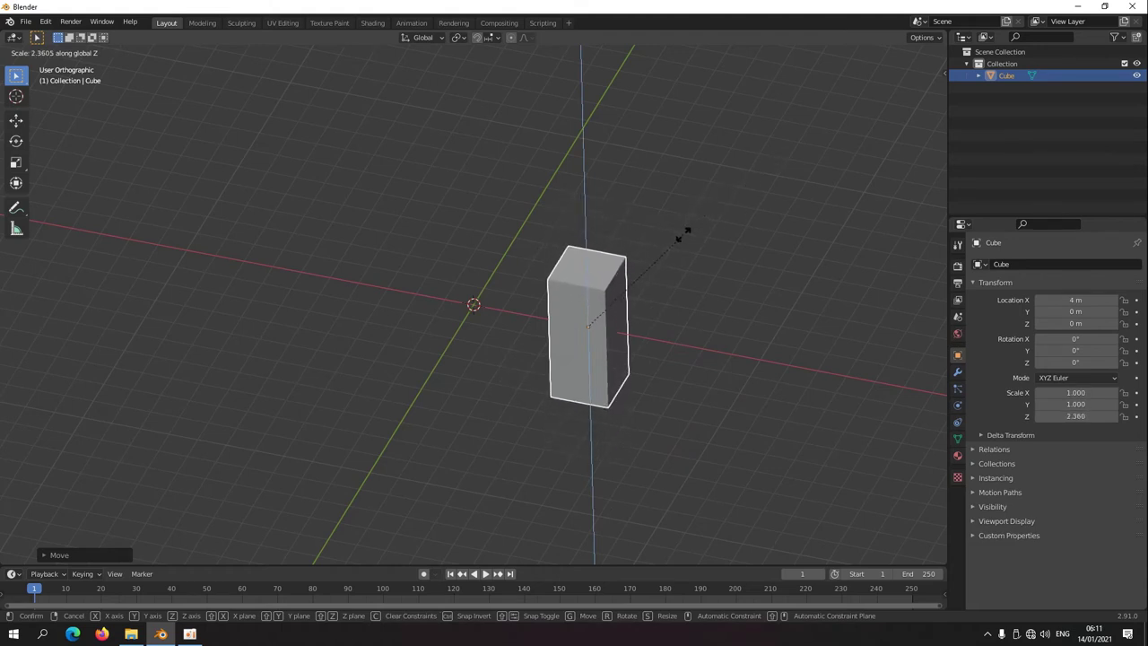
key("shift+z")
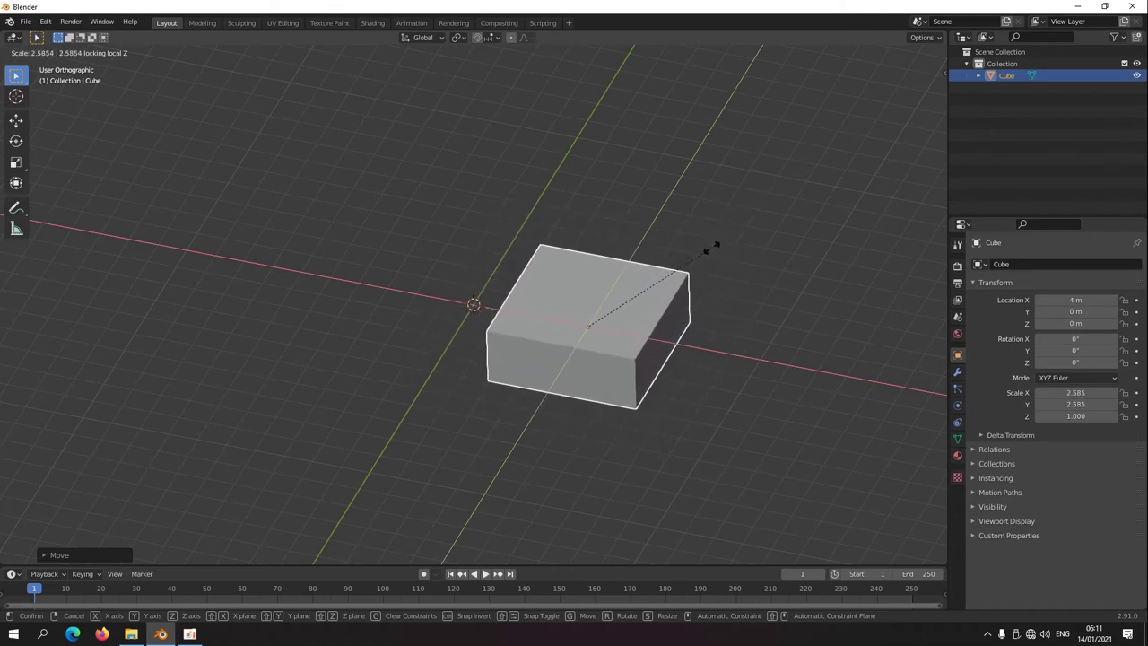
key("shift+z")
key("shift+x")
key("shift+x")
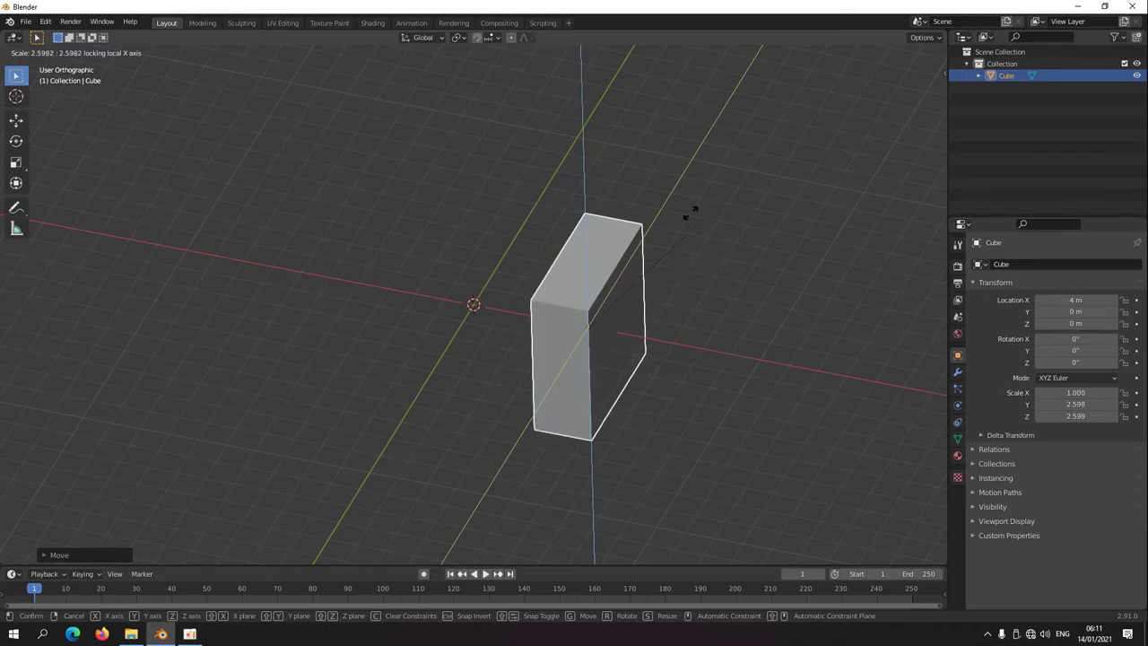
key("shift+y")
key("shift+z")
key("shift+y")
key("shift+y")
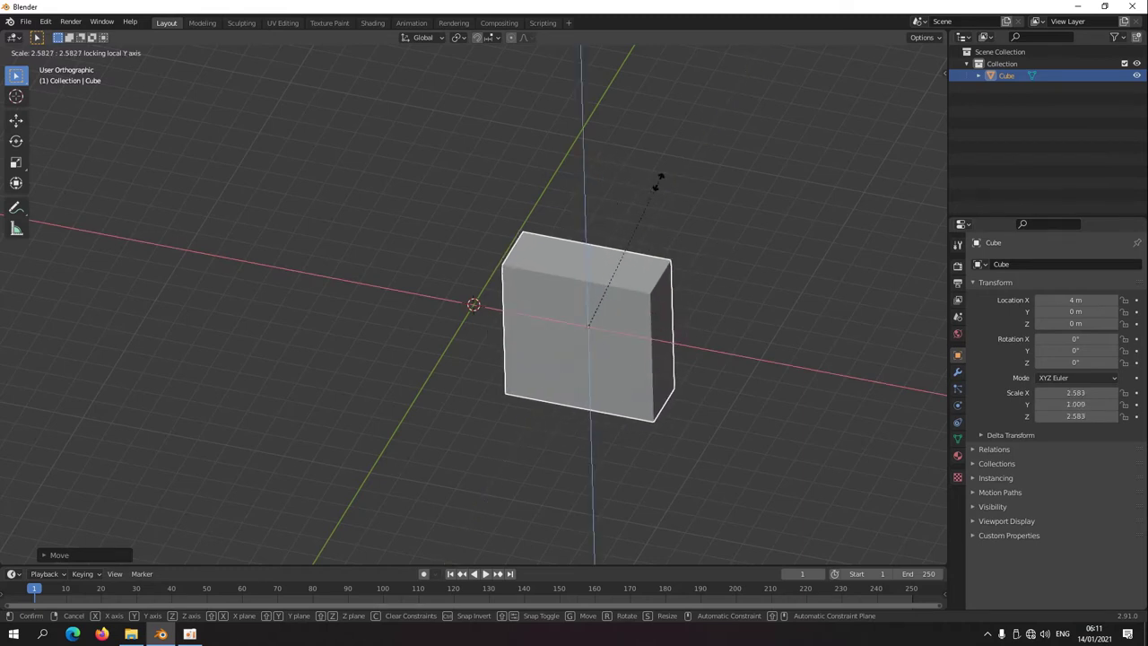
key("shift+z")
key("shift+y")
key("shift+y")
key("shift+x")
key("shift+x")
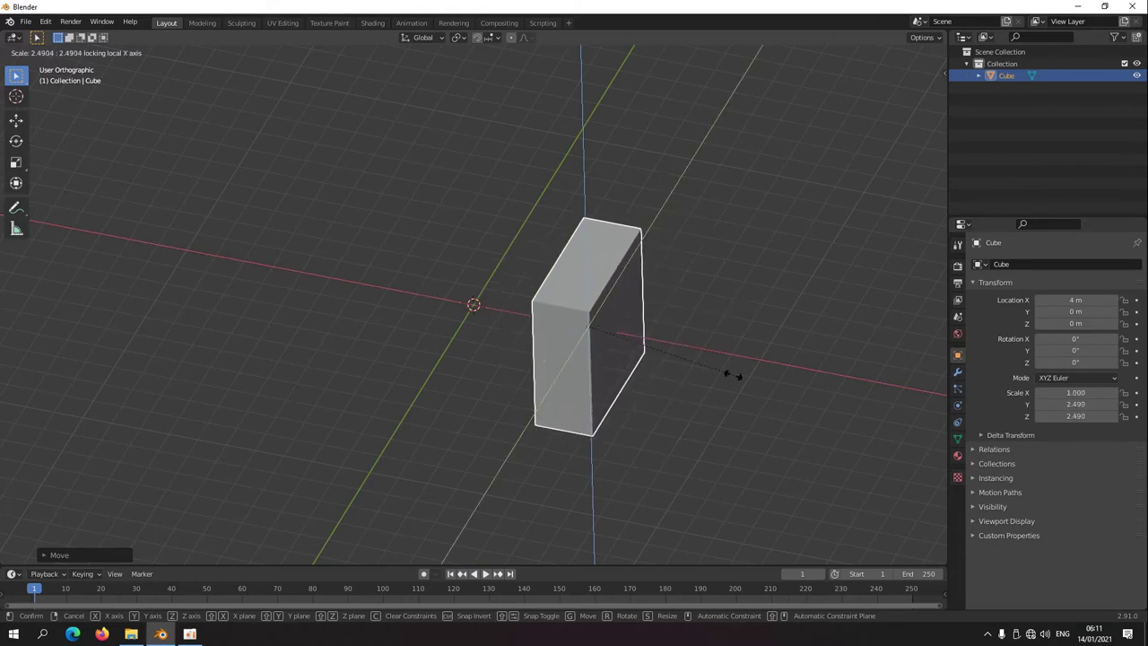
key("shift+z")
key("shift+z")
key("Escape")
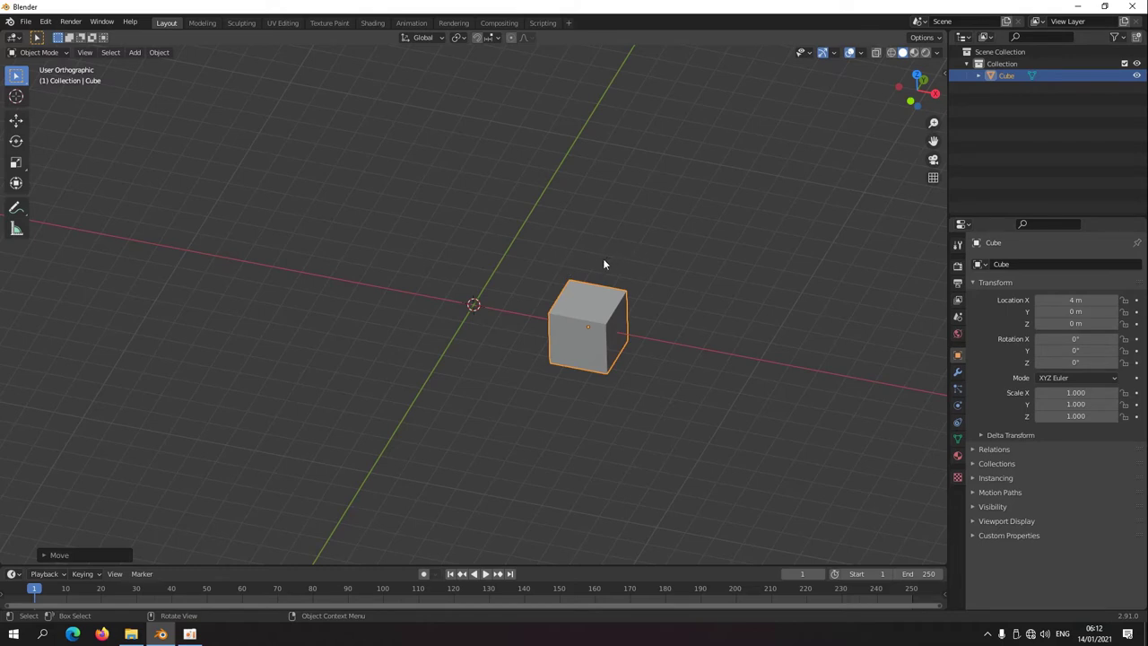
Move the cube along the global X axis, trying distances of 4 m and -4 m before settling on 4.5 m.
key("g")
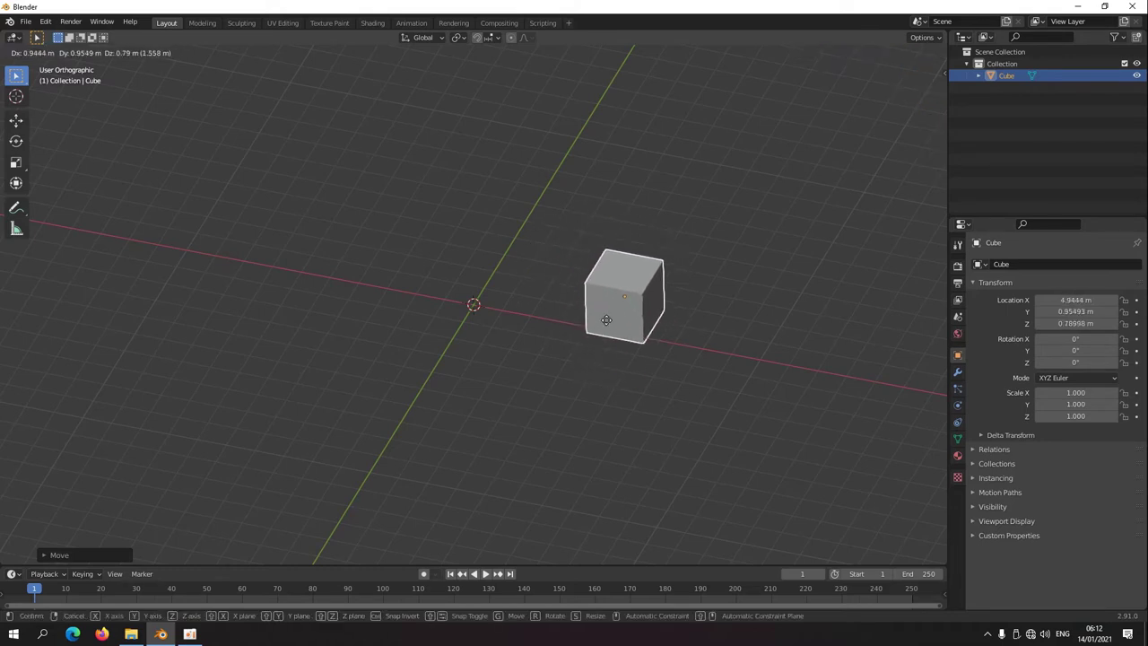
key("z")
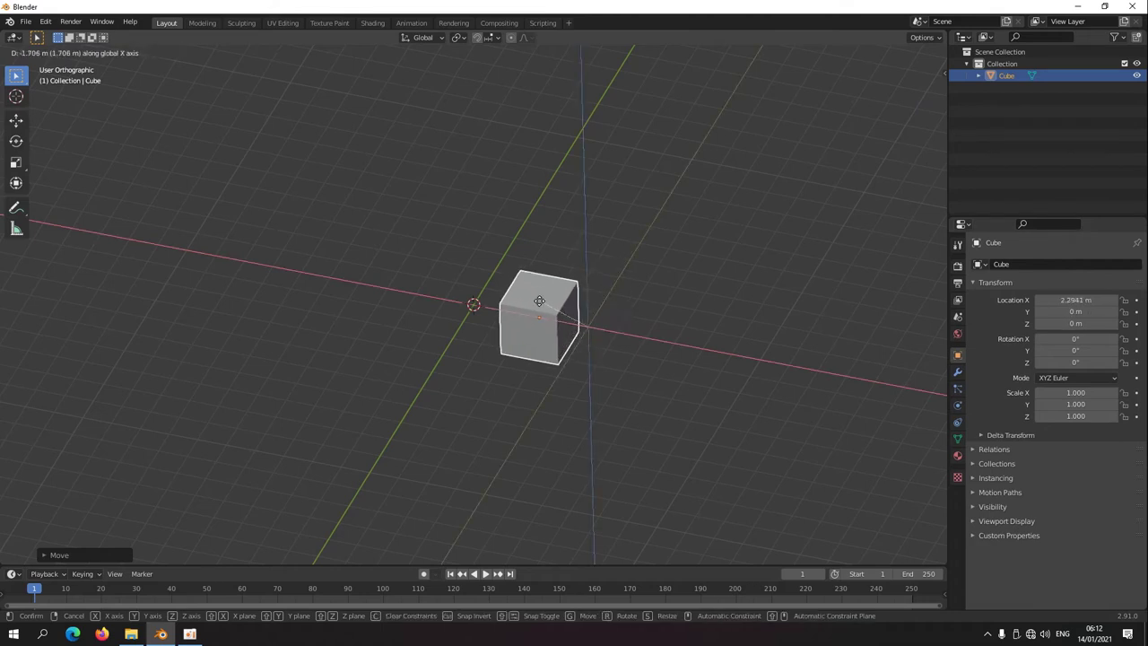
key("x")
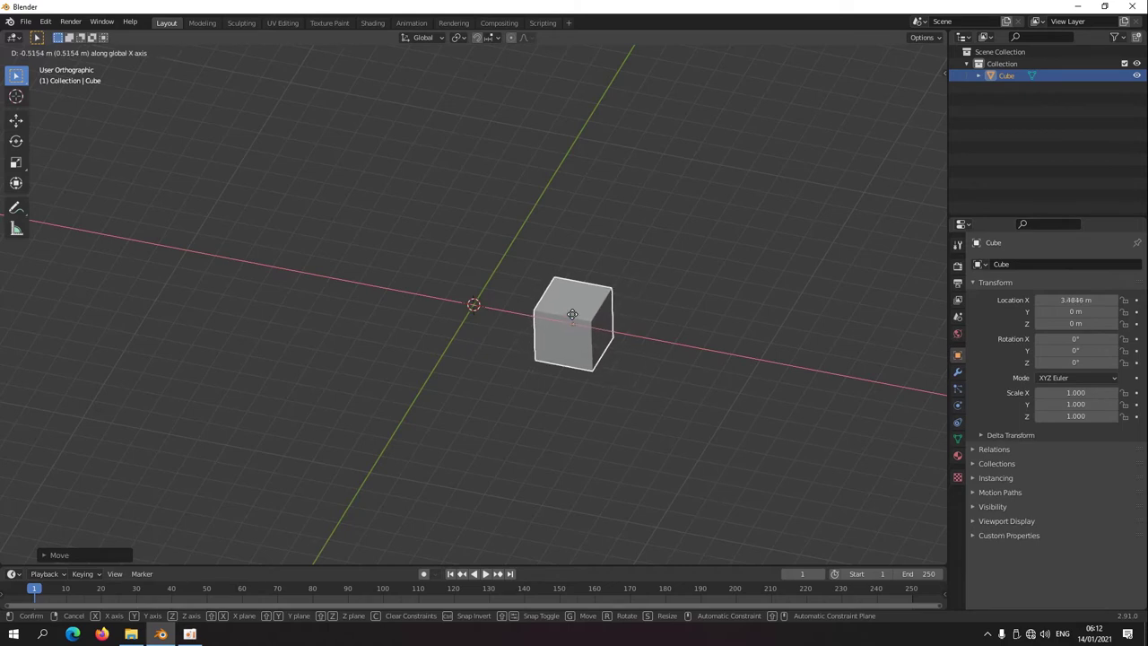
type("4")
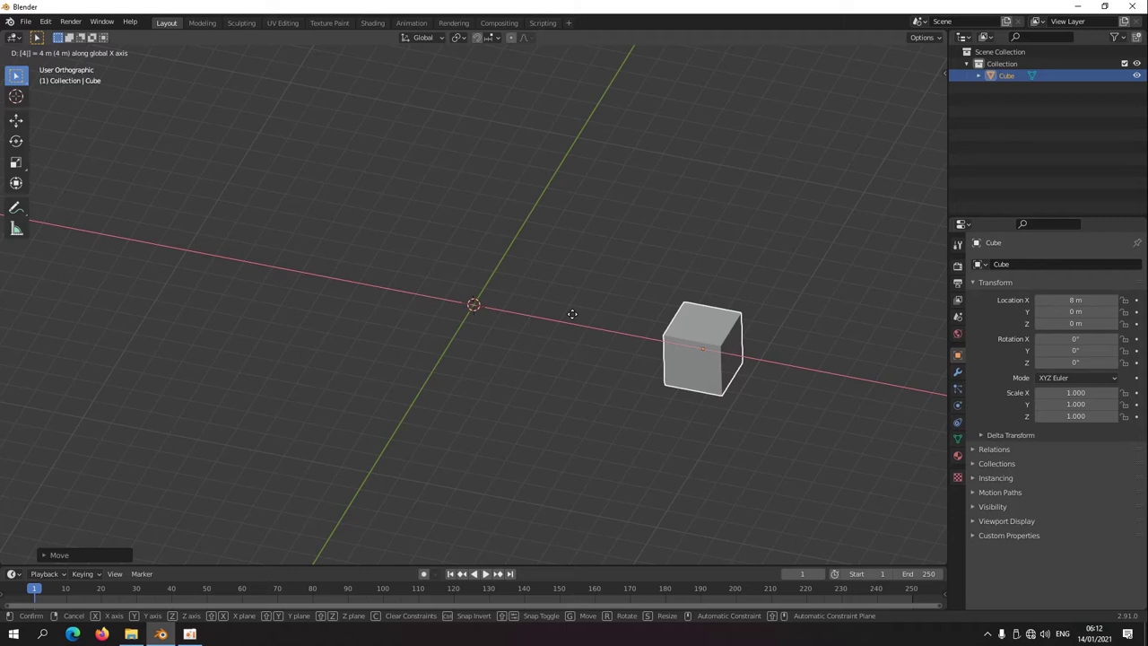
key("minus")
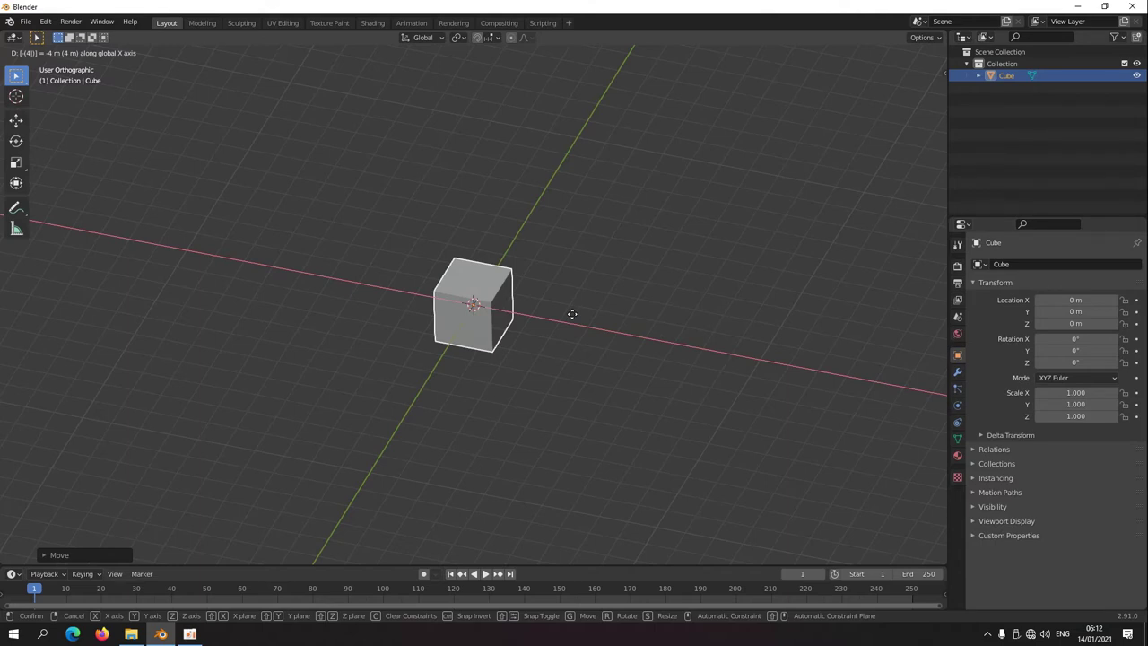
key("minus")
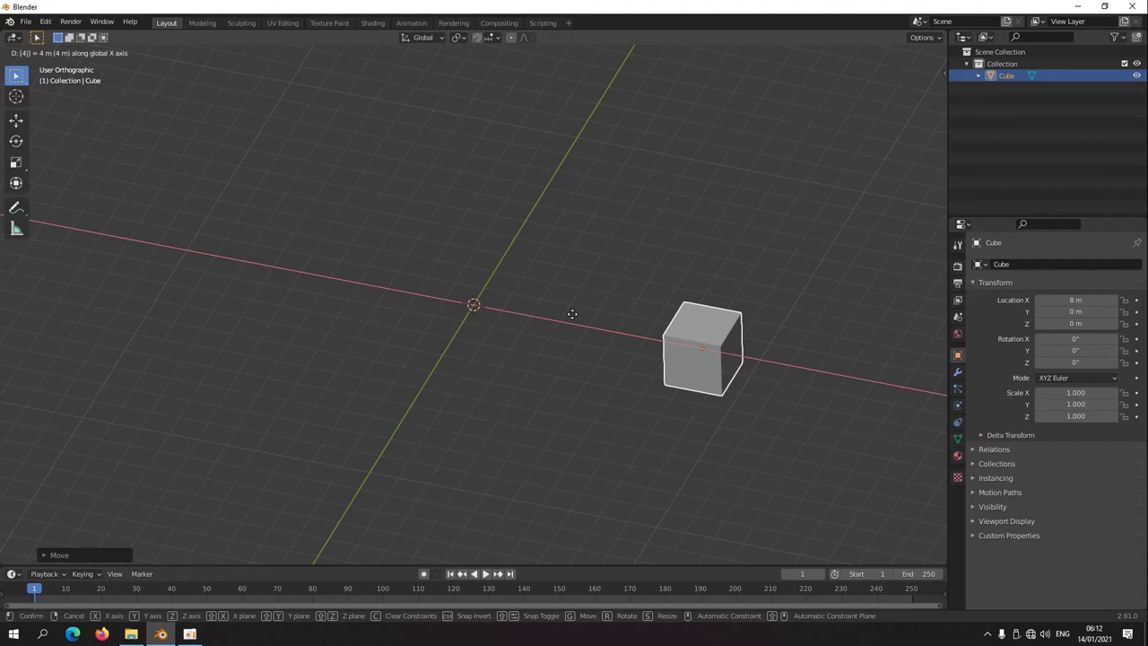
type(".5")
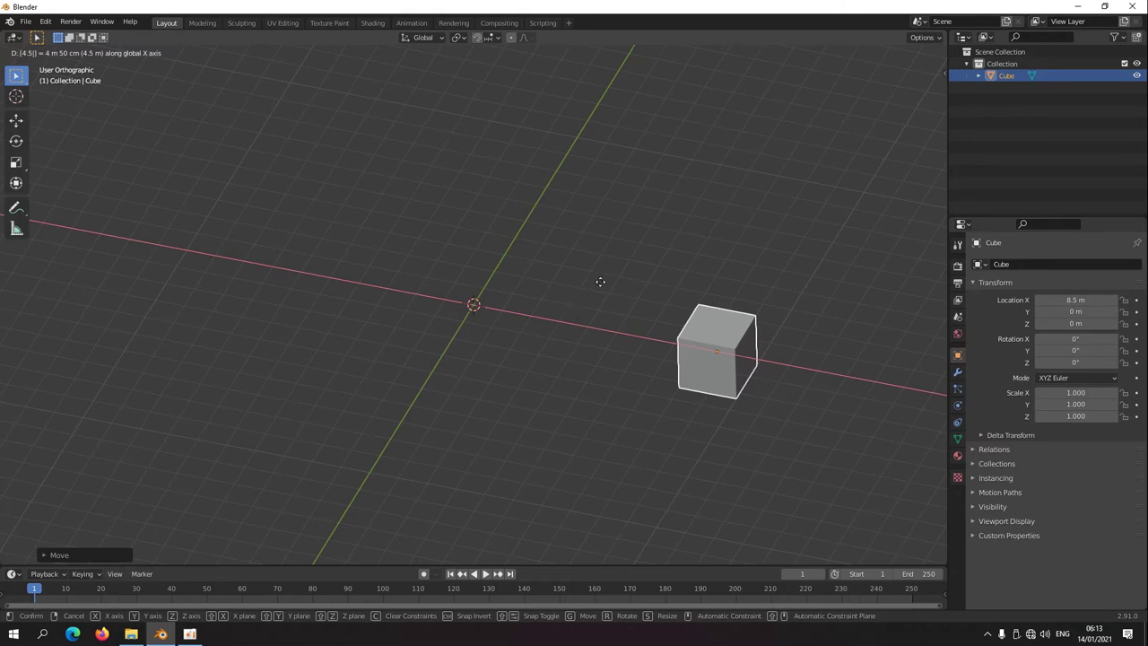
key("Return")
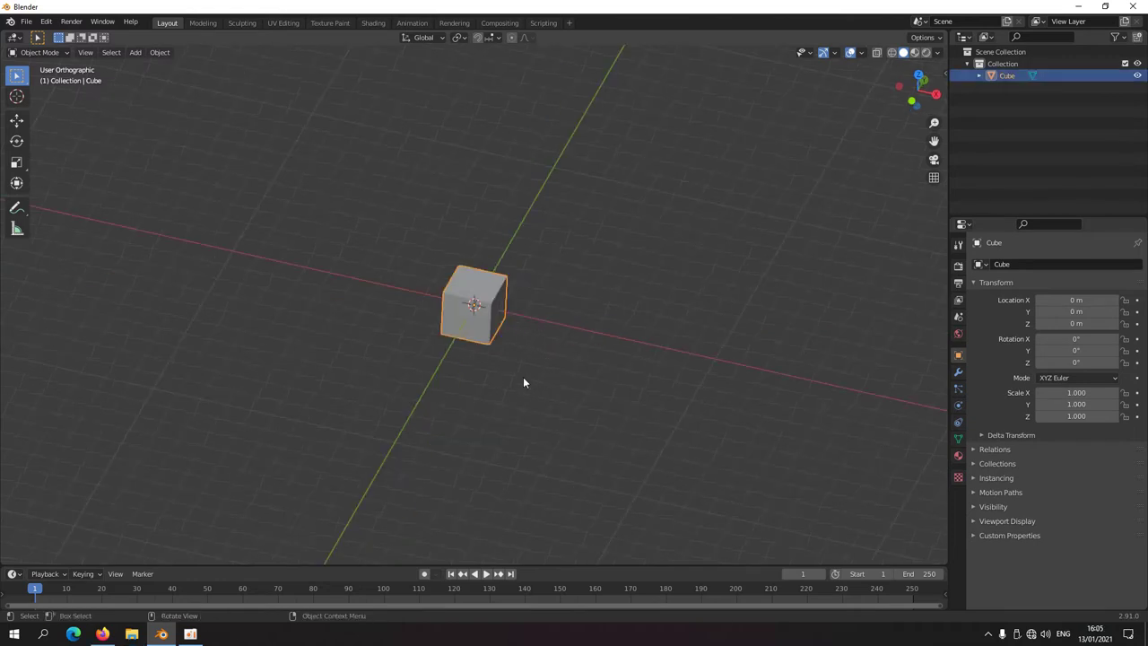
Scale the cube at the origin by 0.1 along the global Y axis in the top orthographic view.
key("KP_1")
scroll(517, 363, "up", 3)
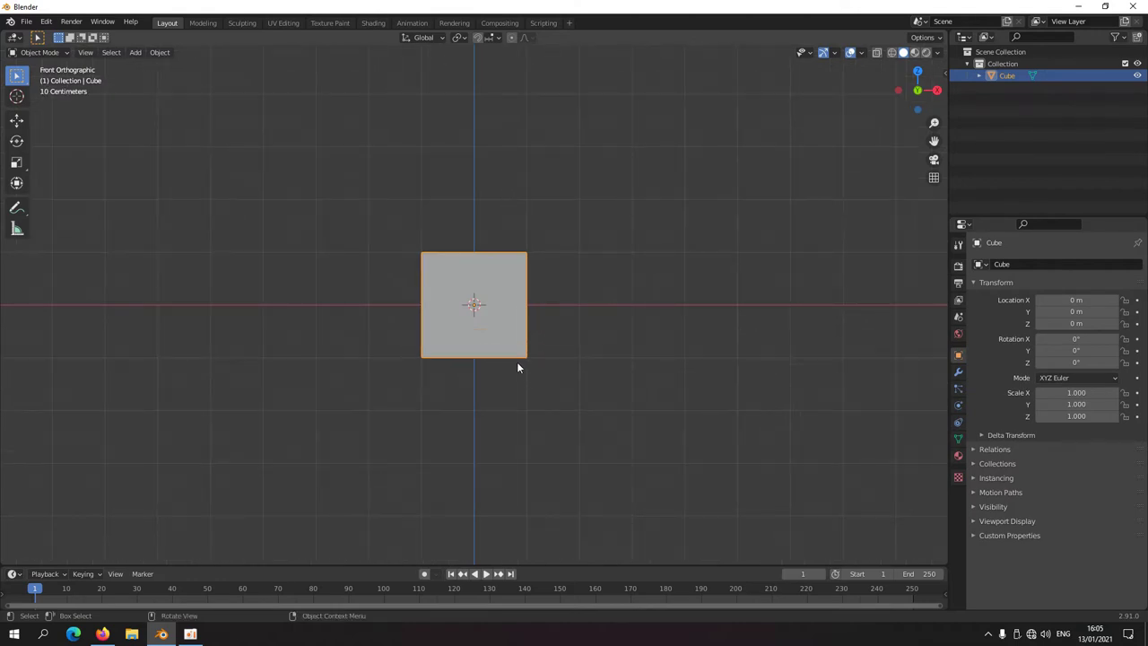
scroll(516, 361, "down", 3)
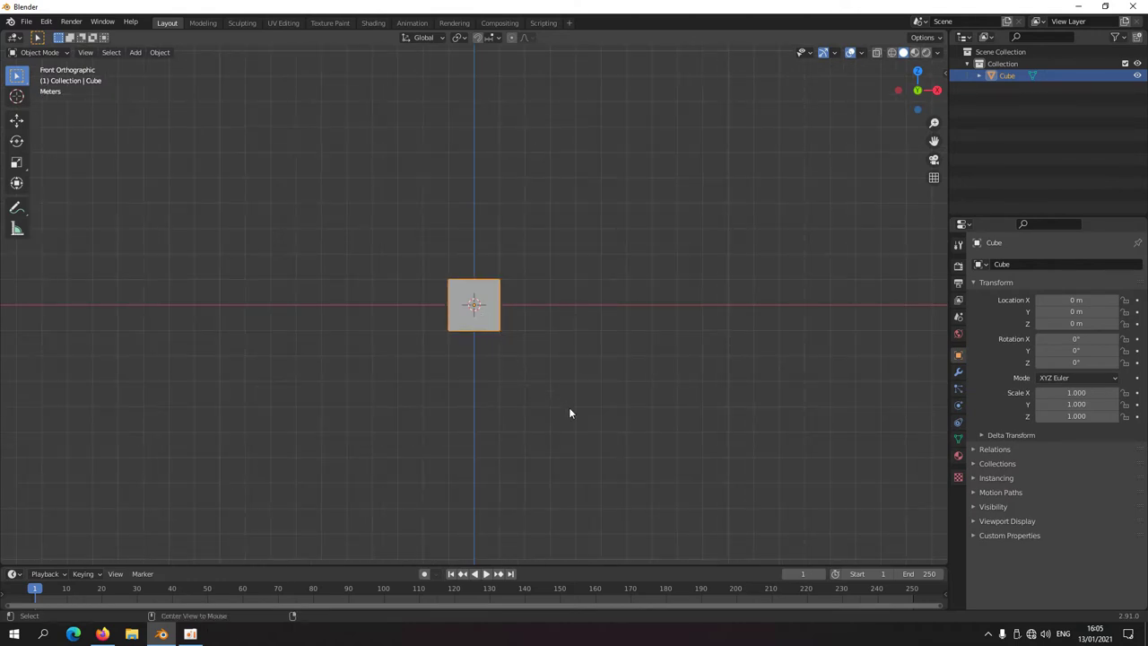
key("KP_7")
key("s")
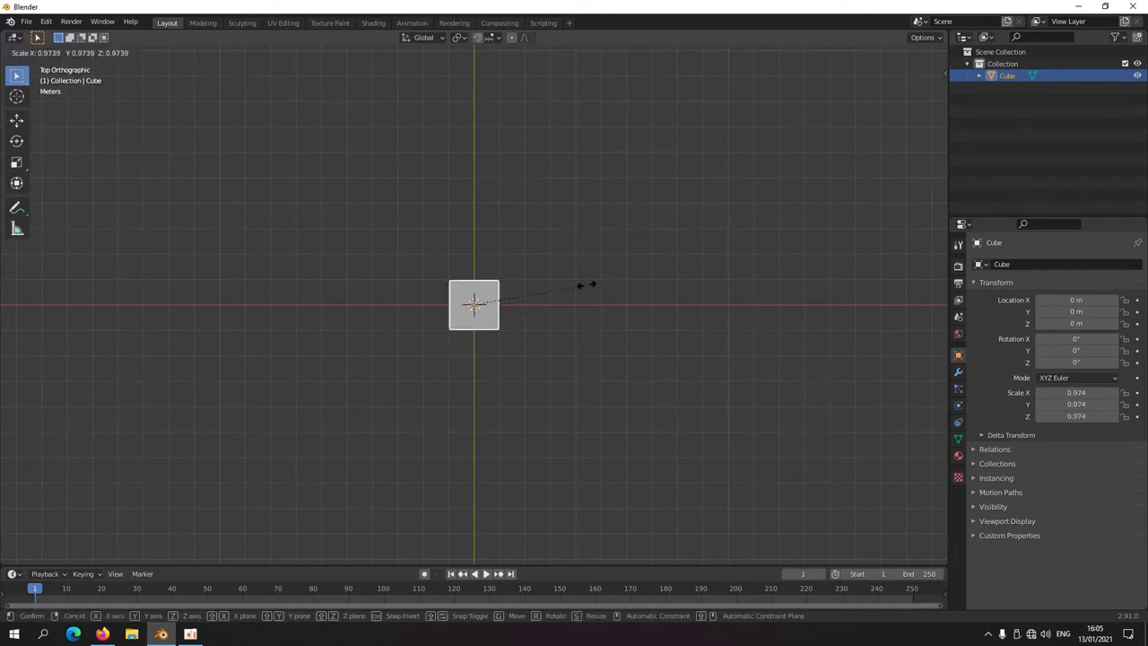
key("y")
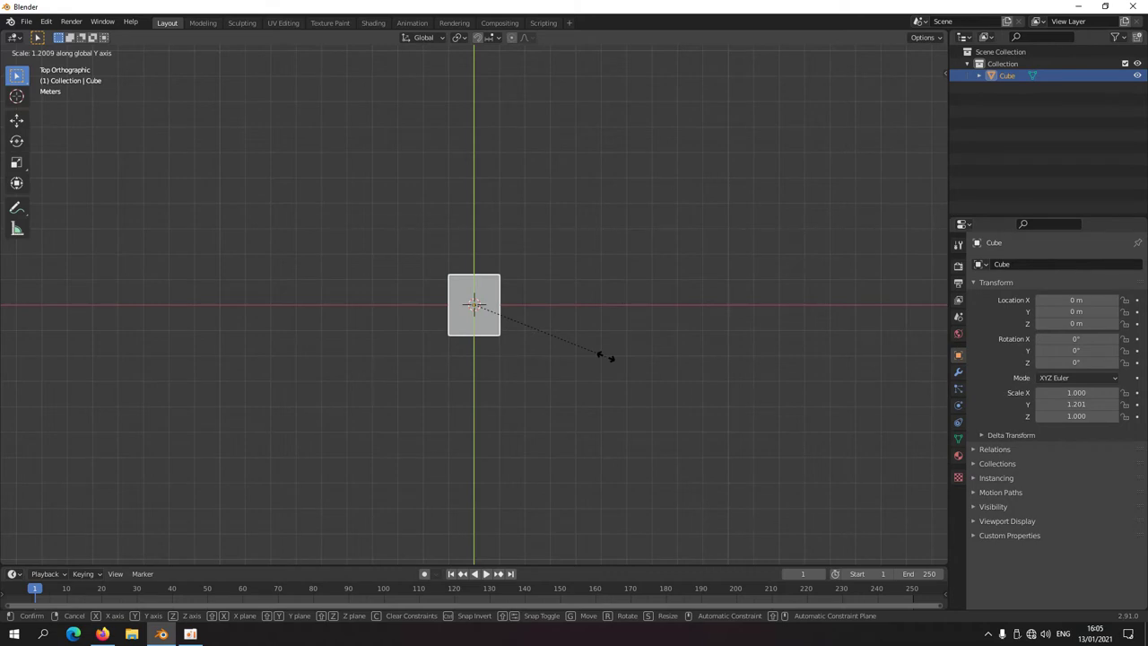
type(".1")
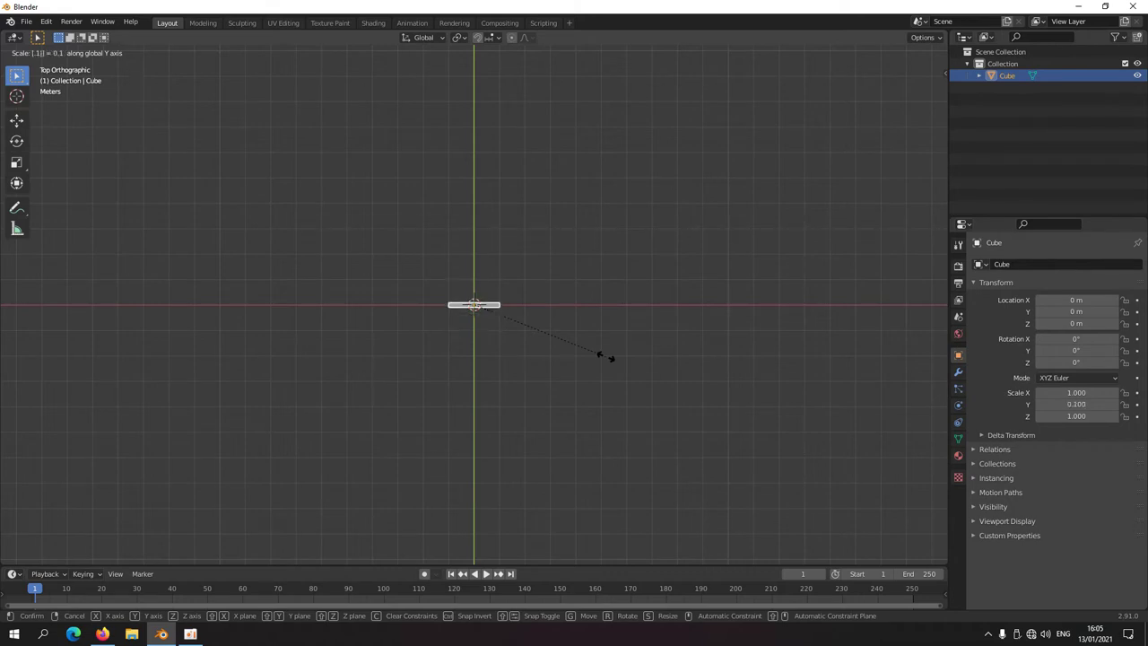
key("Return")
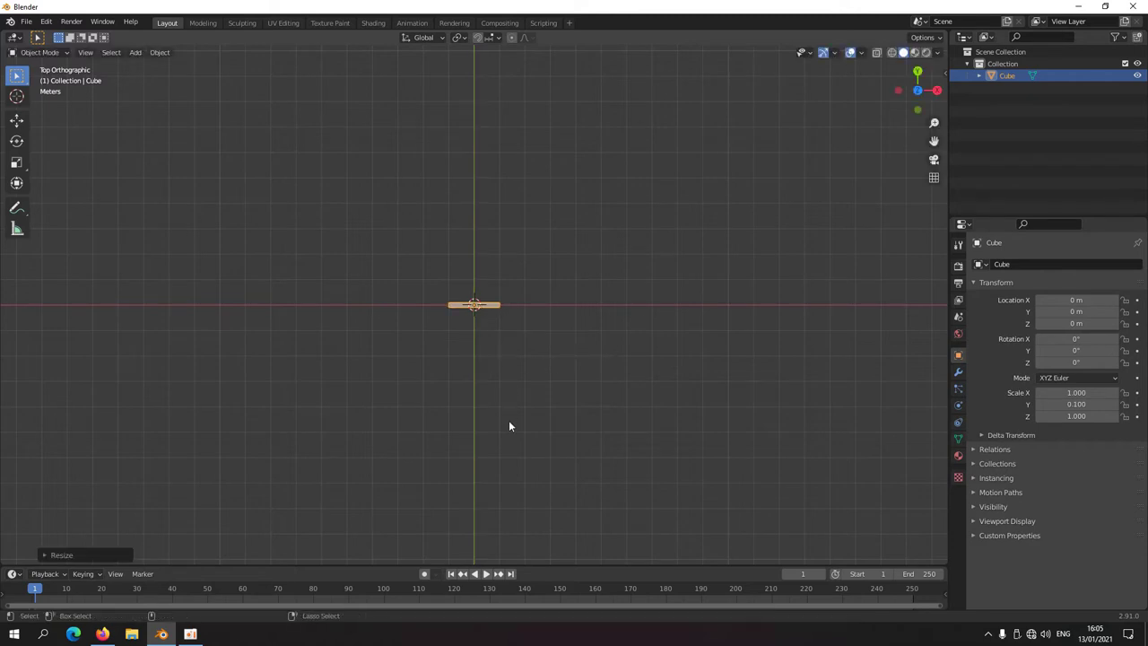
Scale the flattened cube by 5 along the global X axis in the front orthographic view.
key("KP_1")
scroll(490, 361, "up", 3)
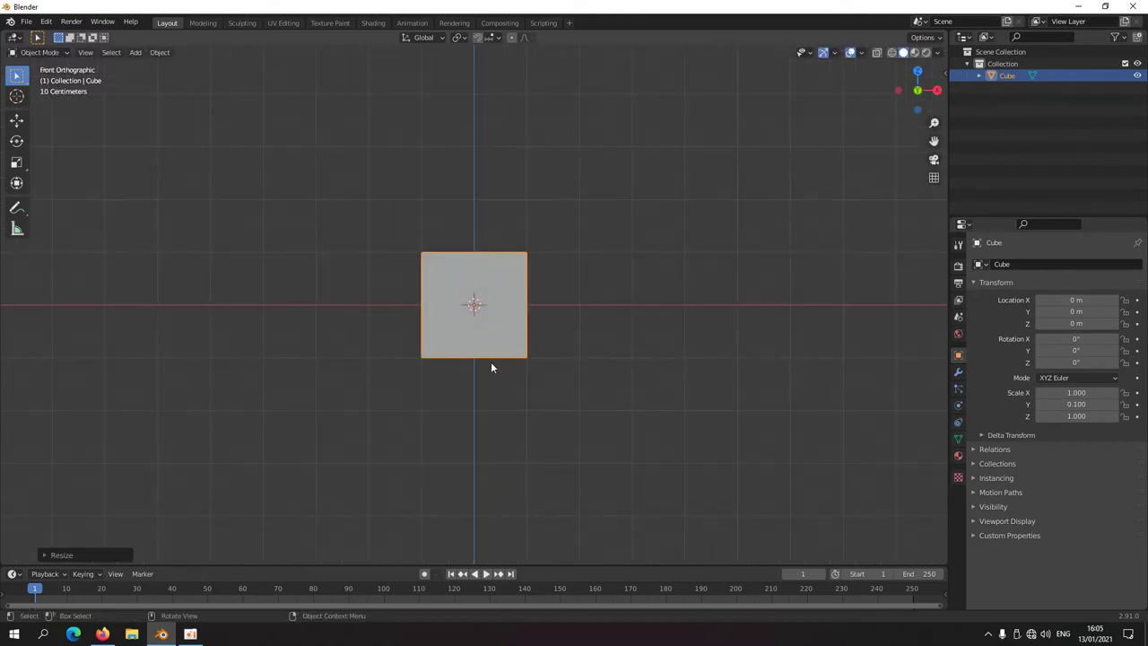
key("s")
key("x")
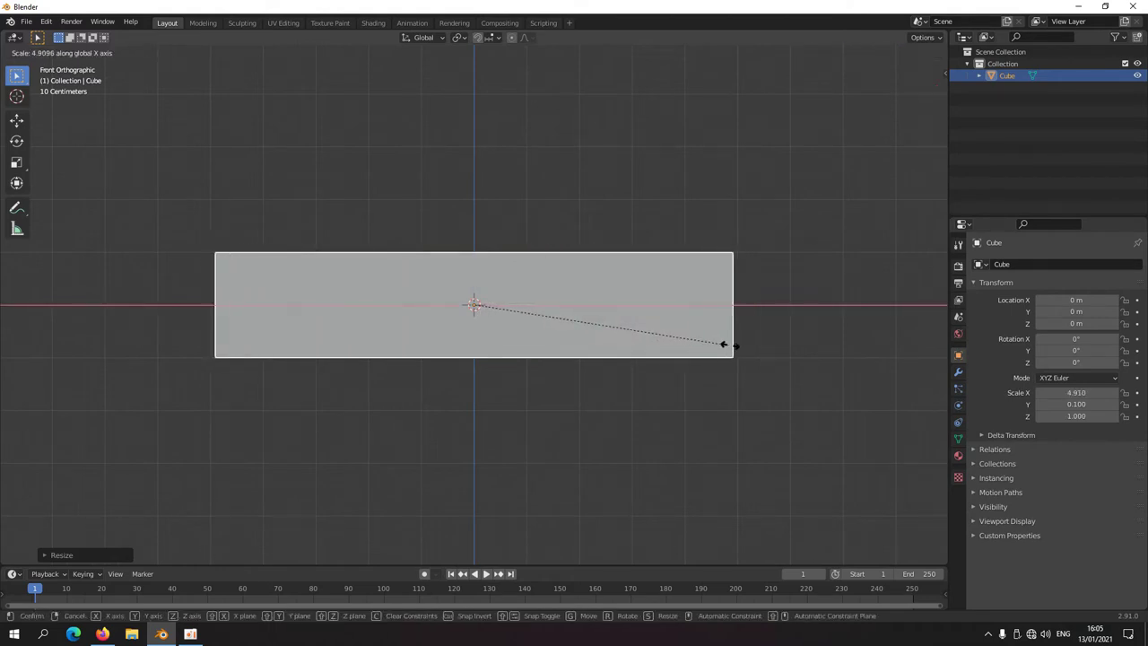
type("5")
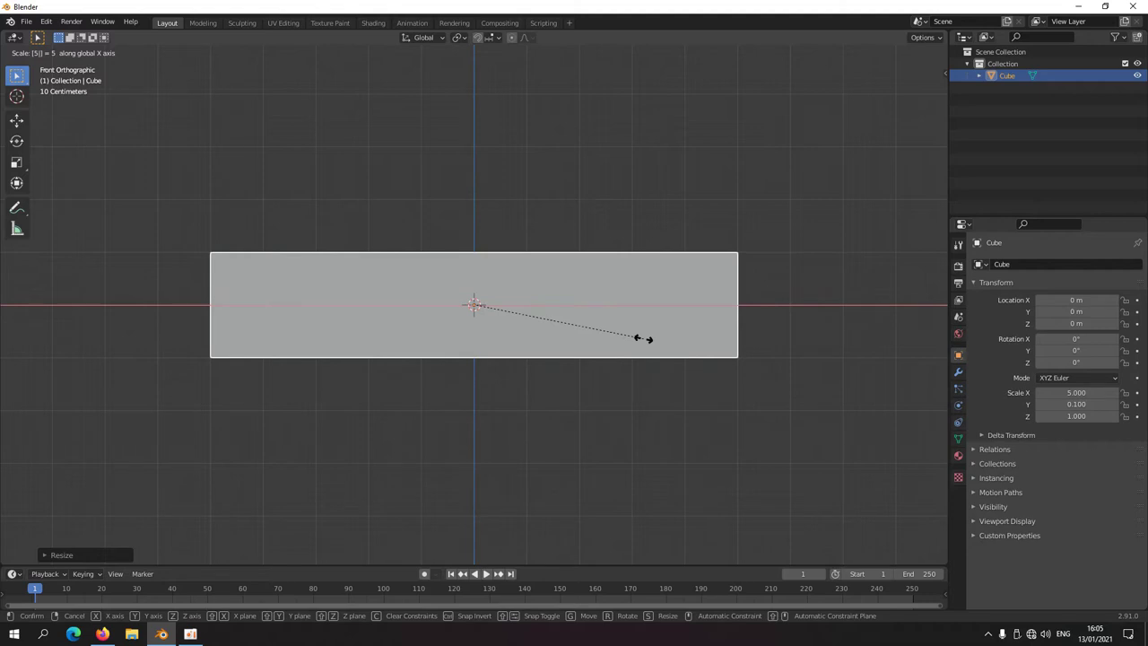
key("Return")
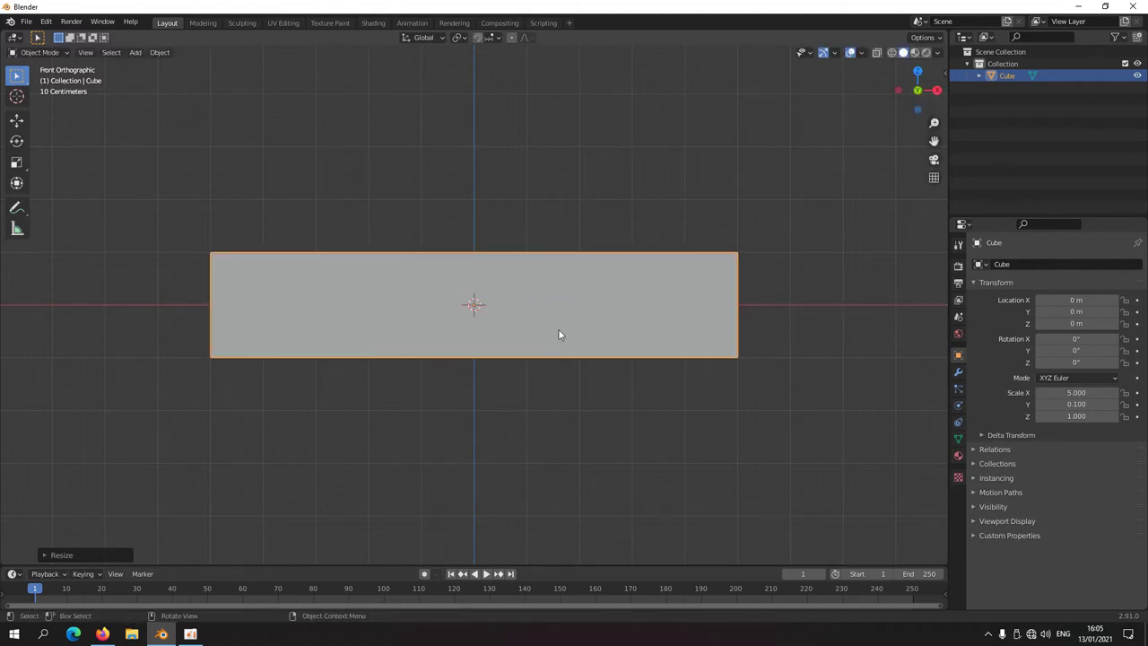
Scale the flattened cube by 2 along the global Z axis.
key("s")
key("z")
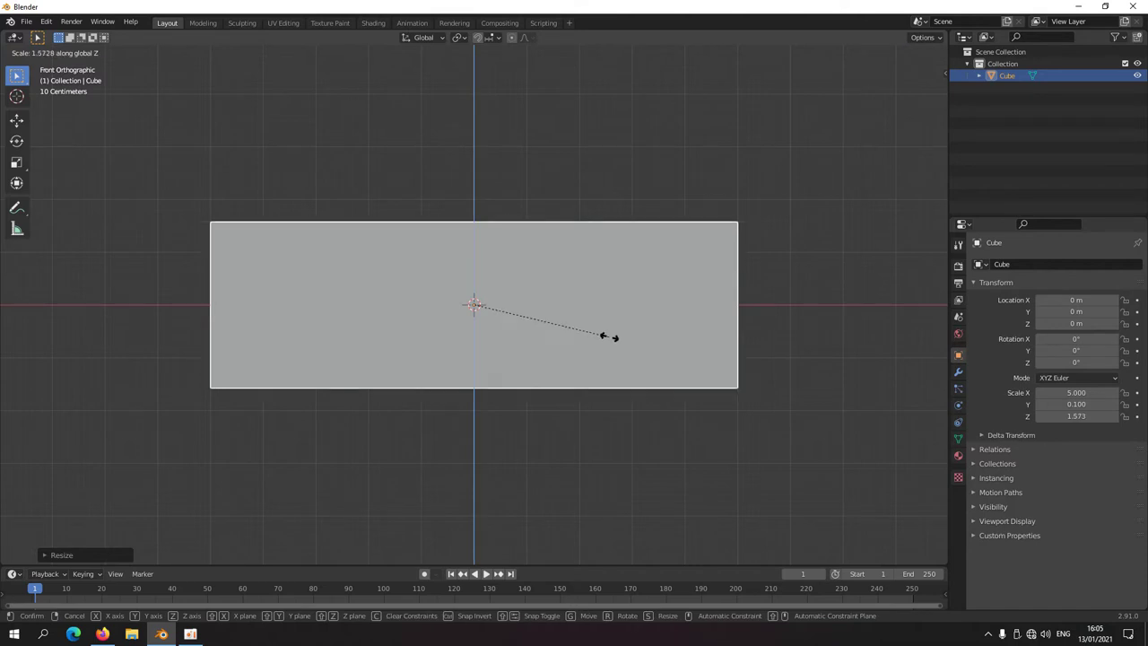
type("2")
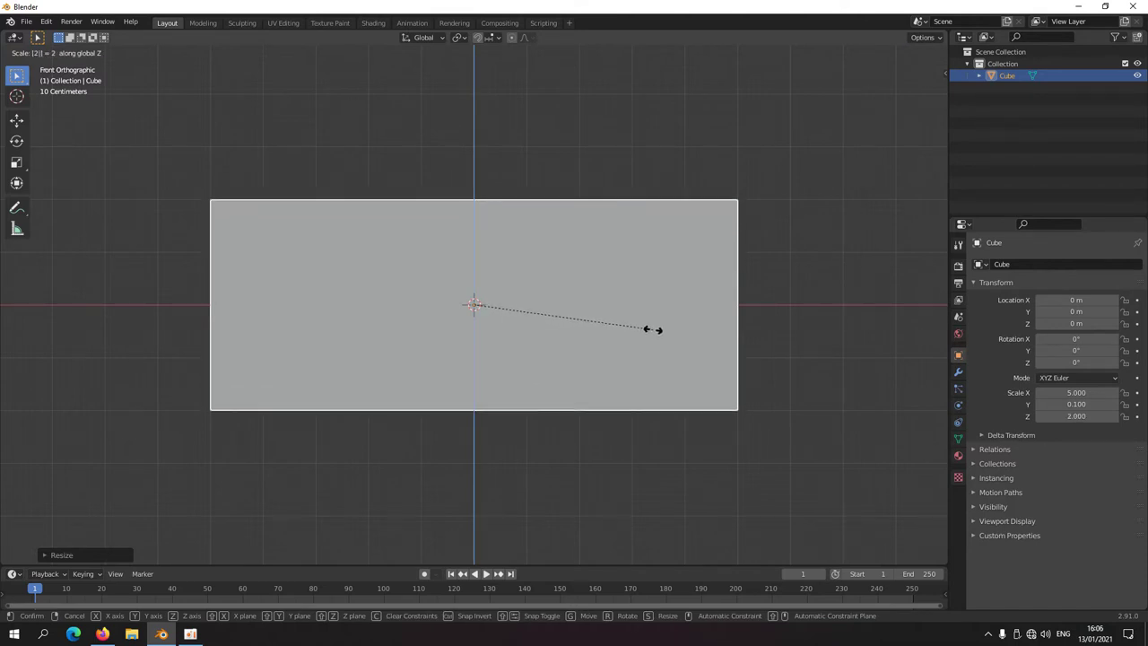
key("Return")
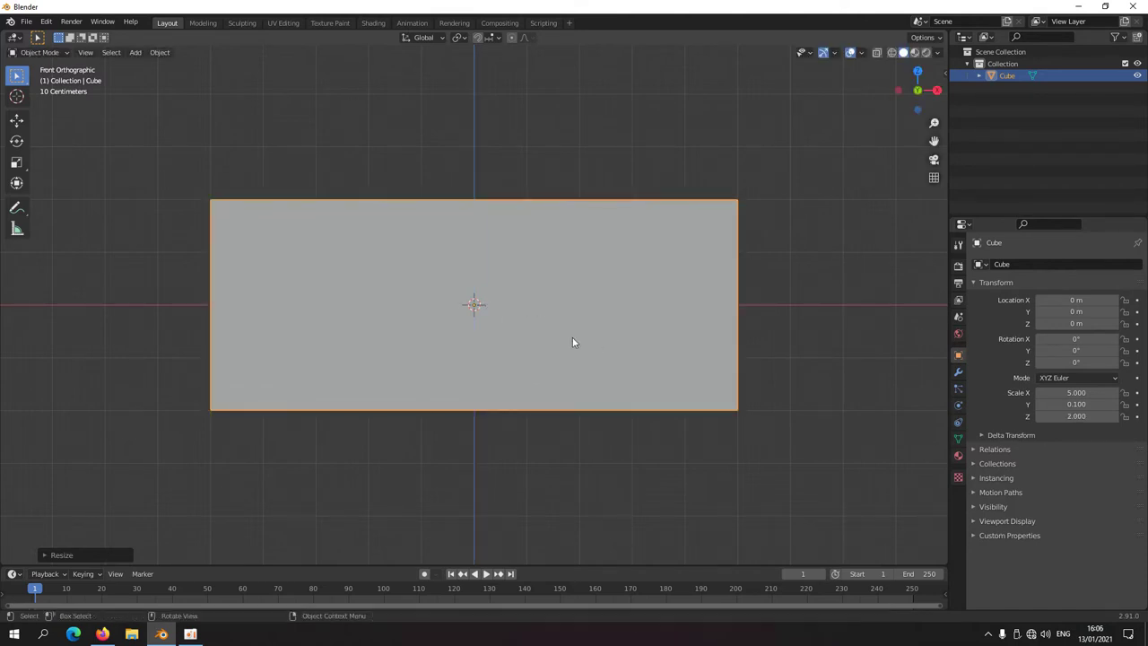
Move the slab up 2 m along the global Z axis so its base rests on the ground line.
scroll(569, 336, "down", 1)
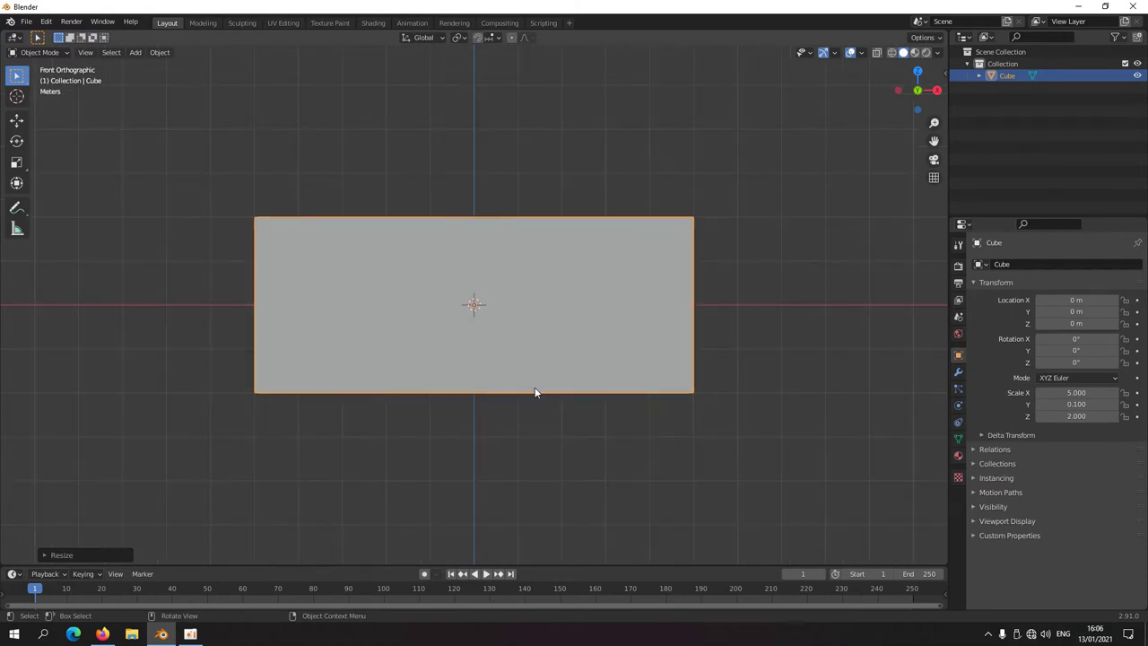
key("g")
key("z")
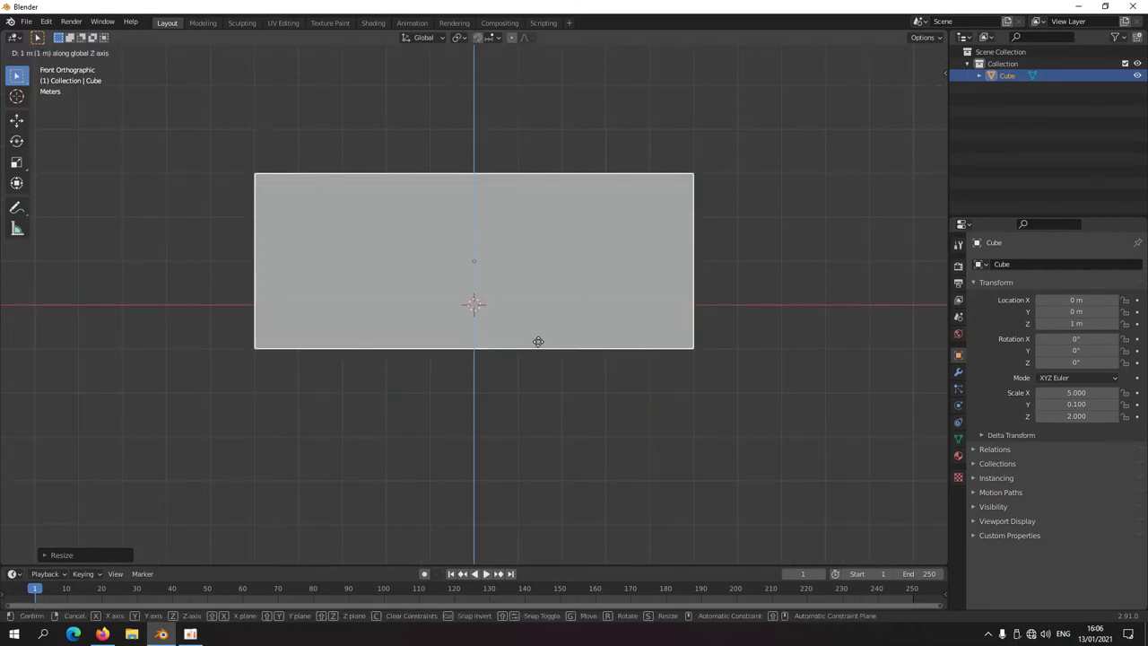
left_click(539, 306)
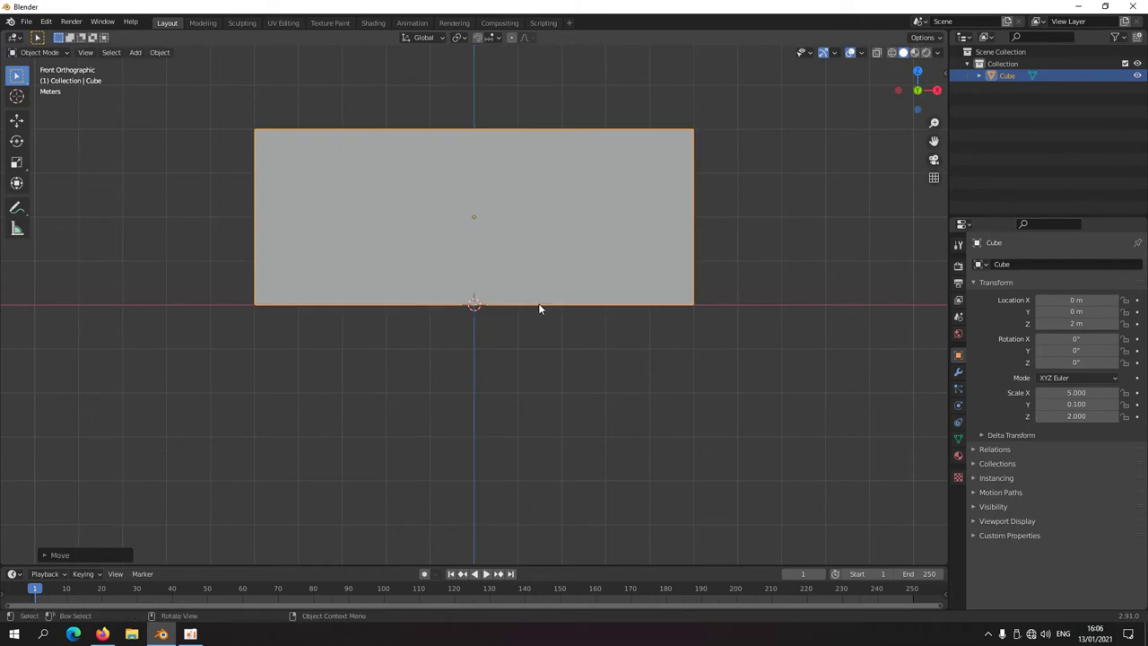
middle_click_drag(539, 308, 444, 350)
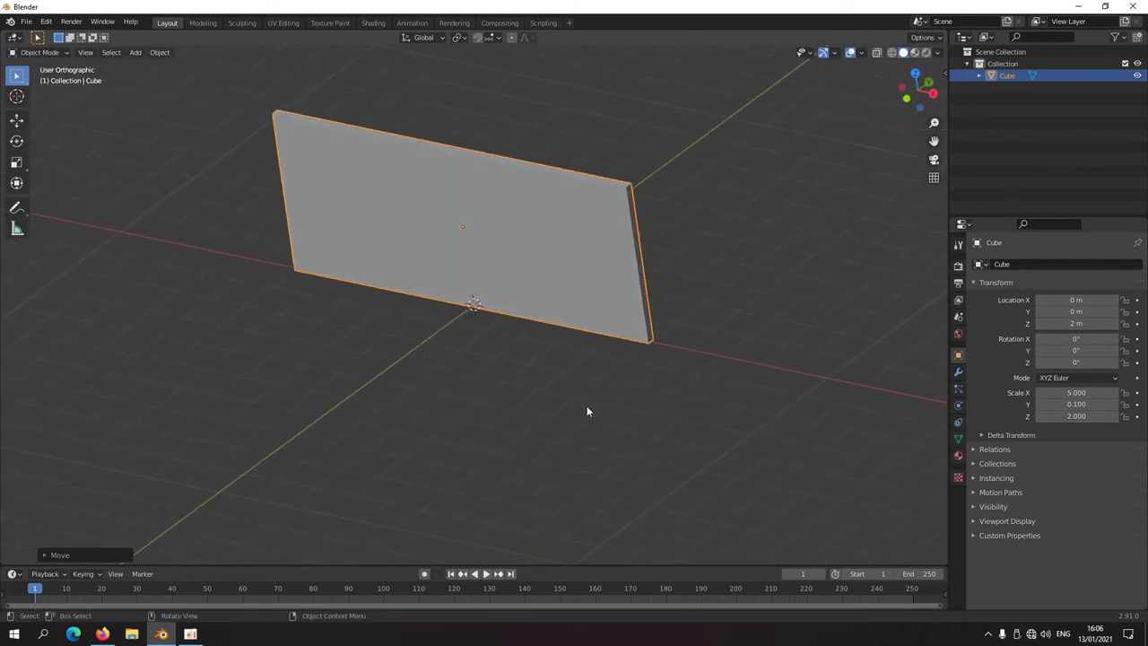
middle_click_drag(587, 411, 487, 406)
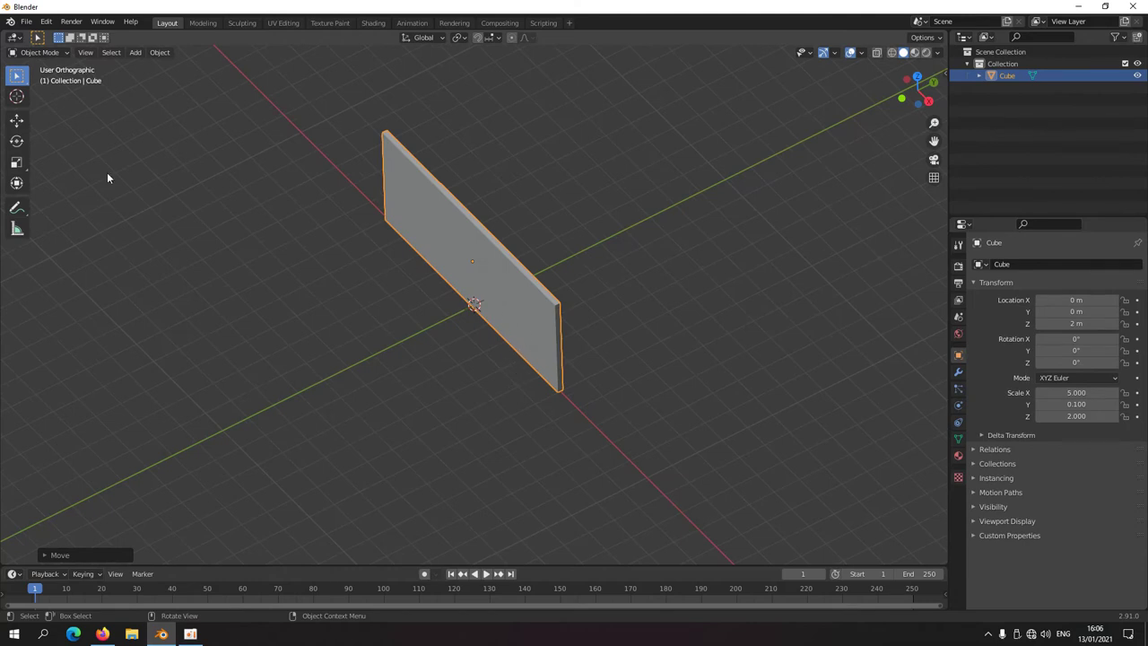
Reassign the shortcut of the Duplicate Objects command to D.
left_click(159, 53)
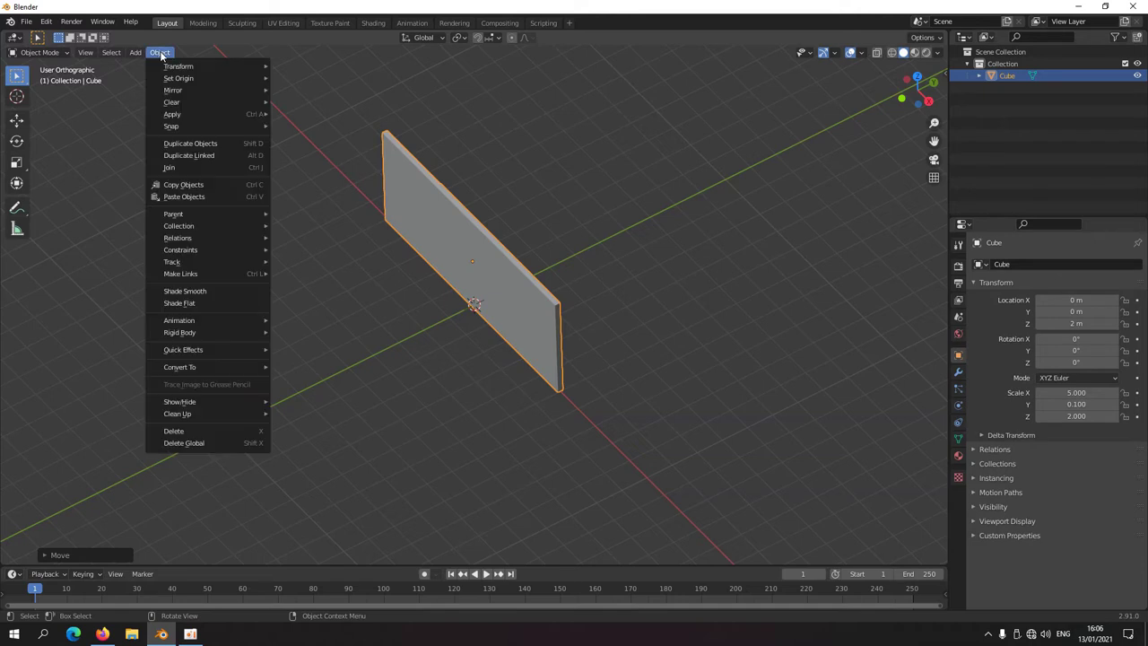
right_click(205, 145)
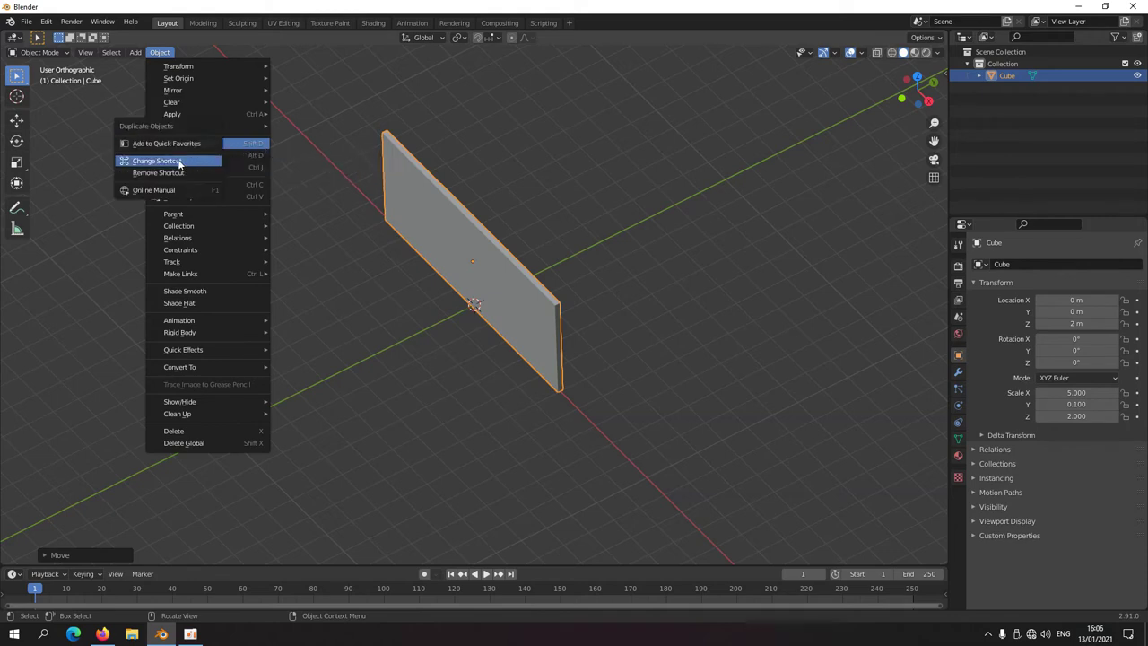
left_click(176, 163)
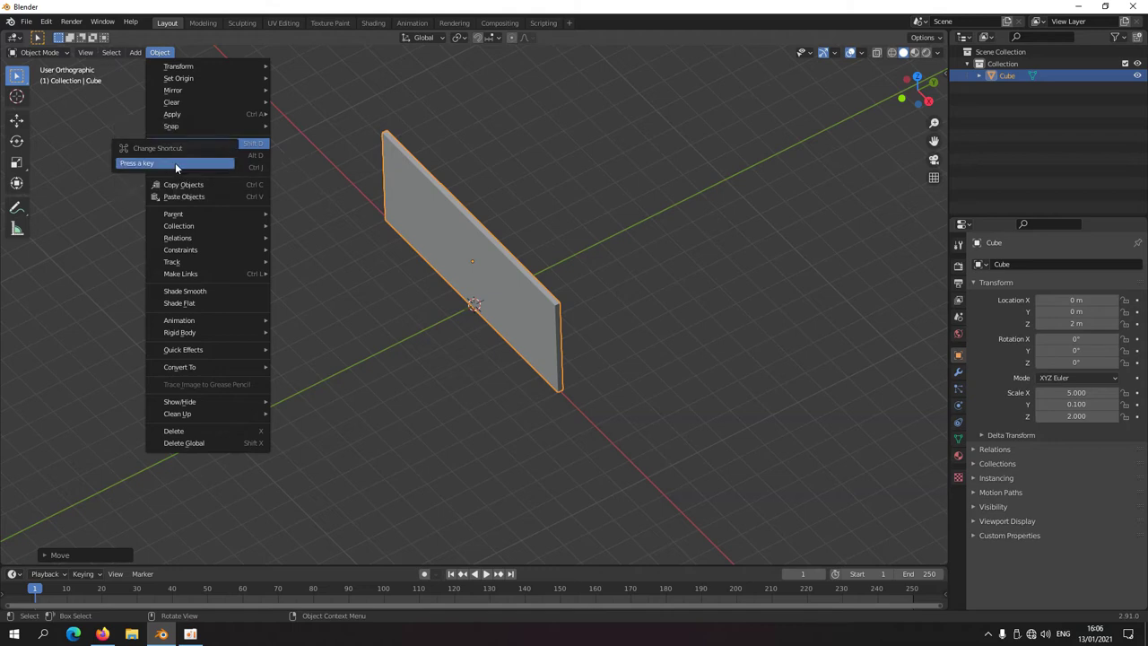
key("d")
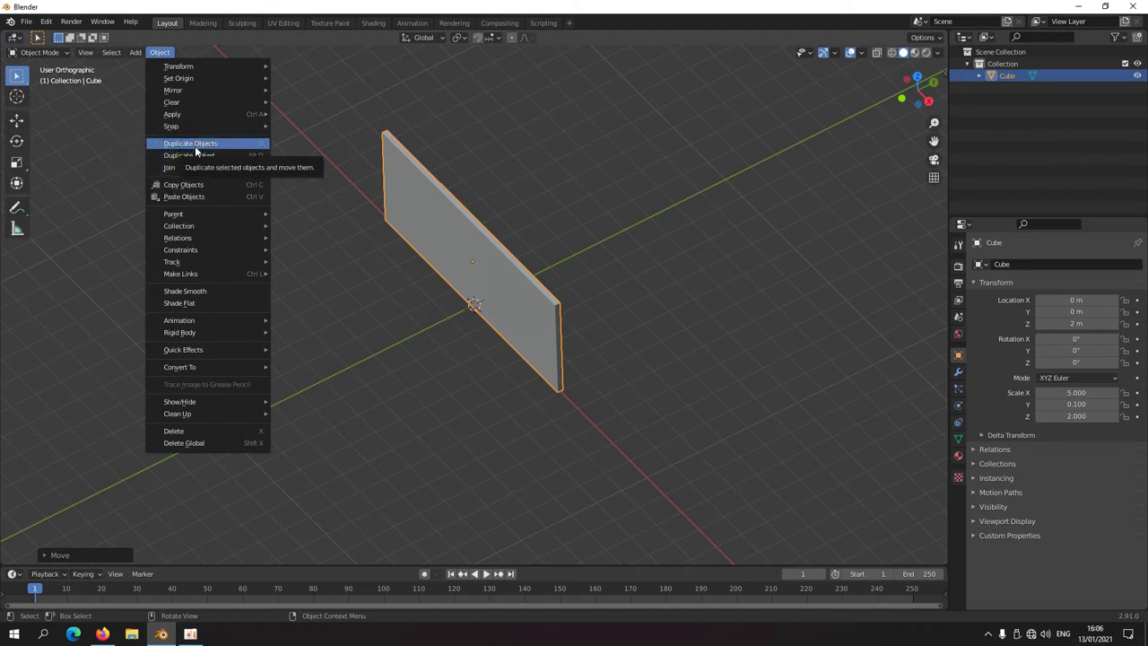
key("Escape")
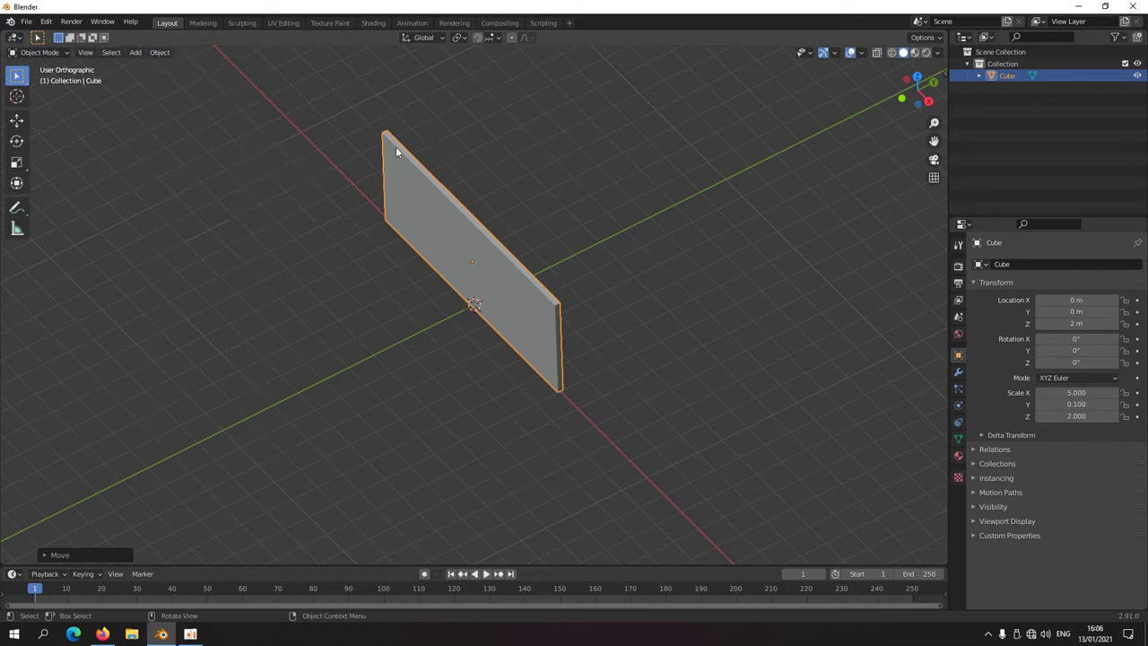
Save the changed keymap in the program preferences and close them.
left_click(46, 22)
left_click(93, 192)
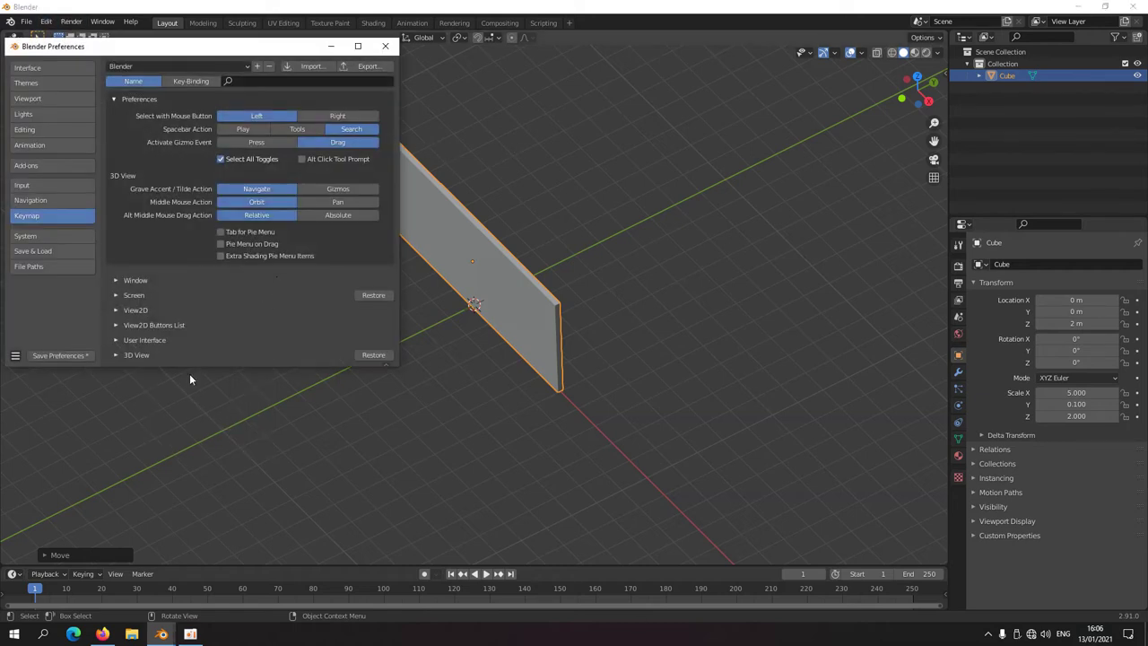
left_click(67, 358)
left_click(386, 49)
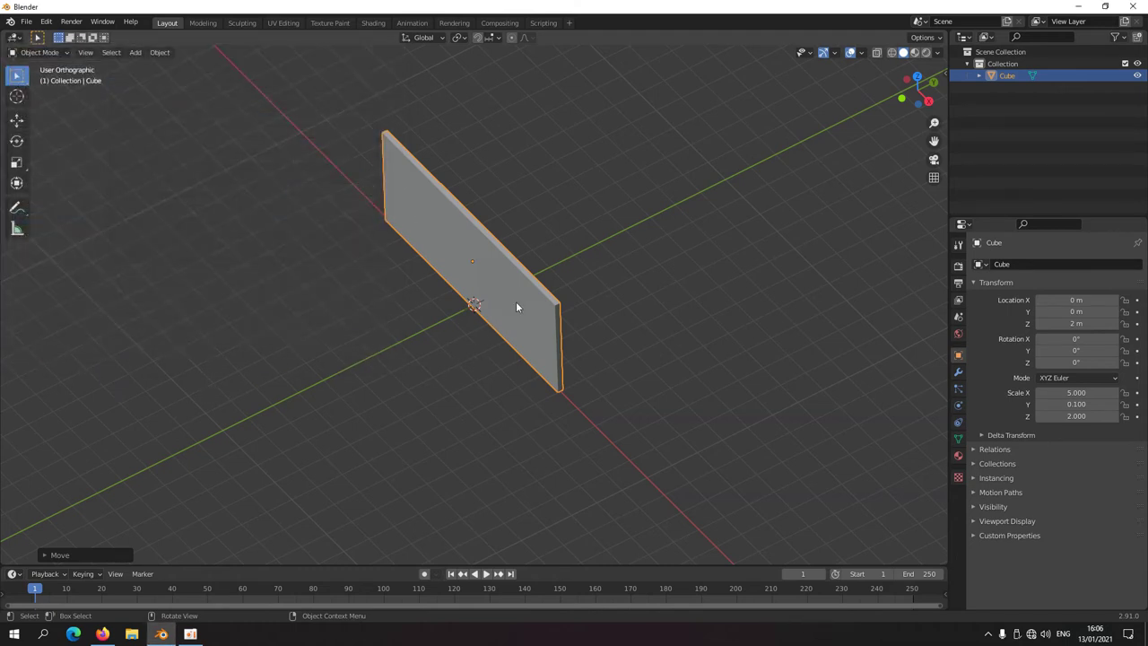
Duplicate the wall slab and place the copy 5 m away along the global Y axis.
key("shift+d")
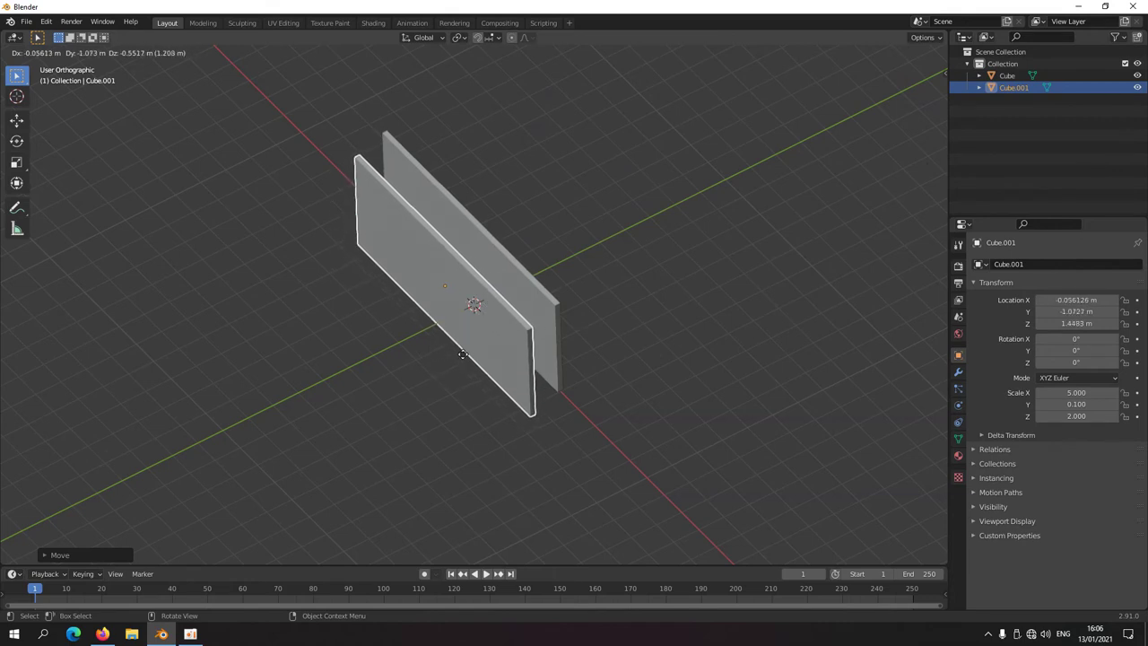
key("y")
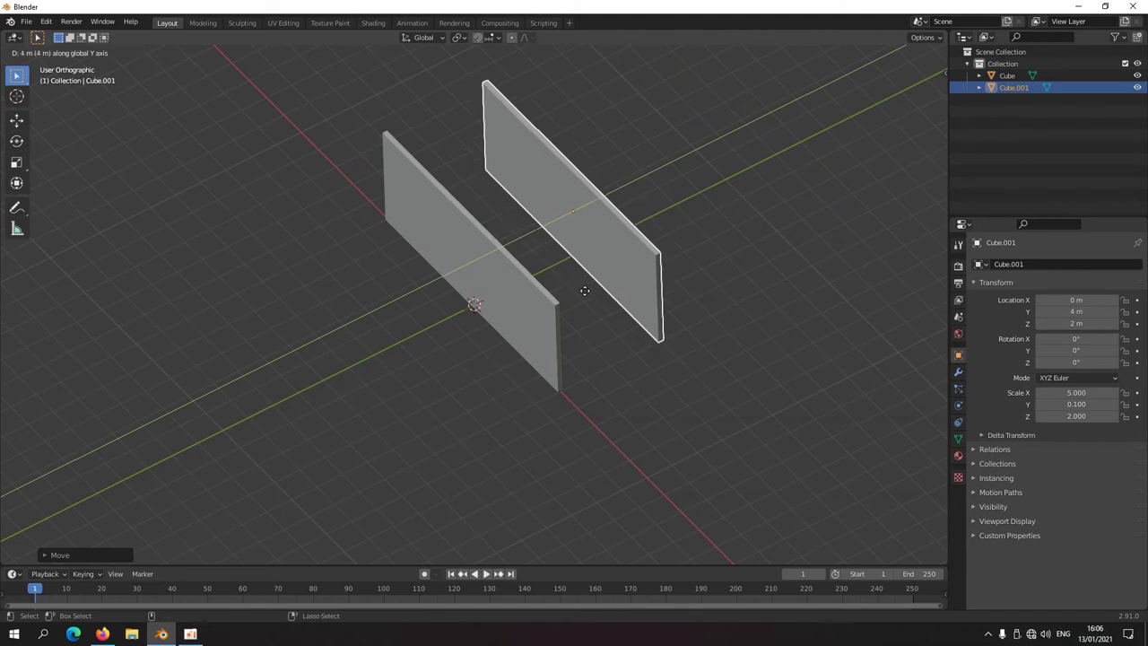
key("ctrl")
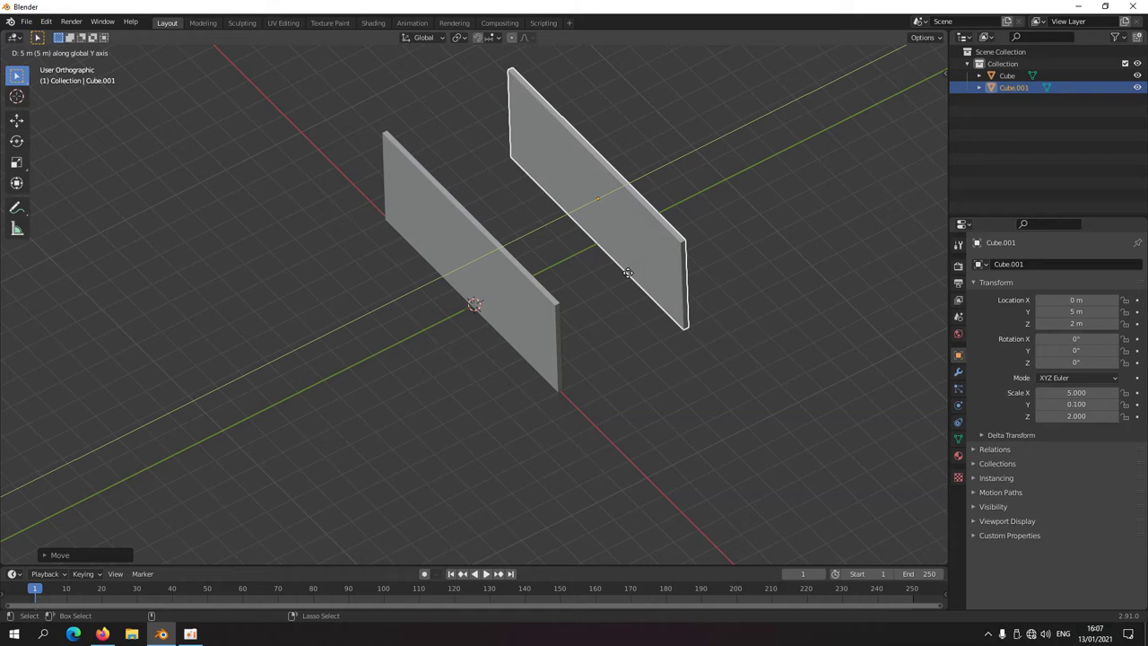
left_click(628, 272, "ctrl")
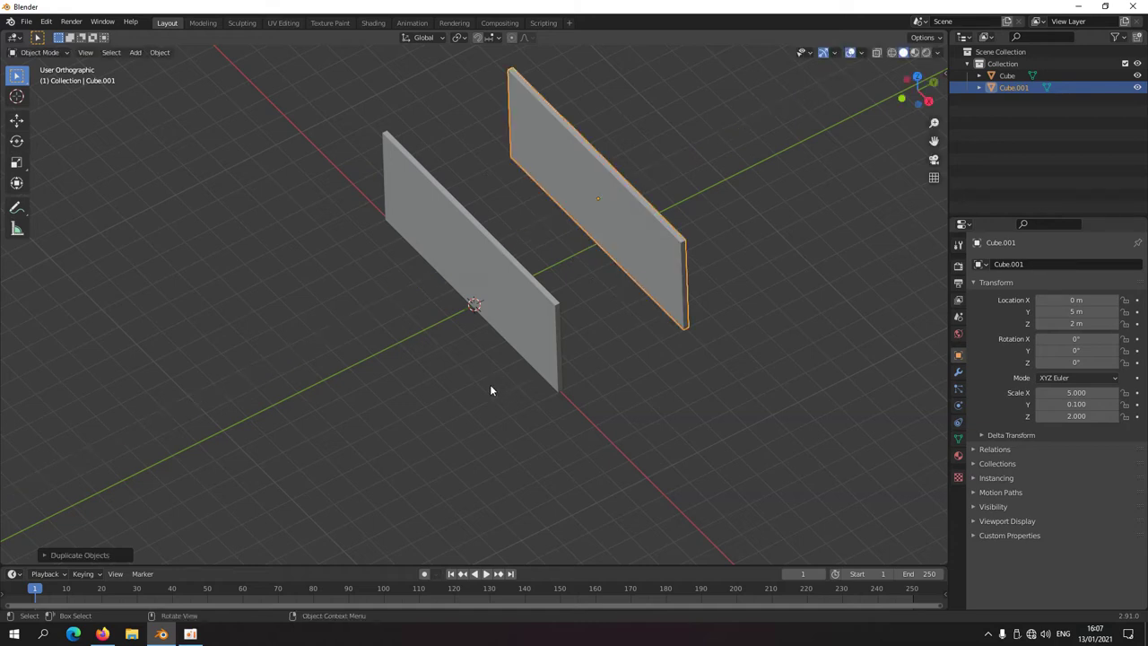
In the right orthographic view, duplicate the second wall in place and rotate the copy 45° about the X axis.
middle_click_drag(411, 450, 279, 377)
key("KP_3")
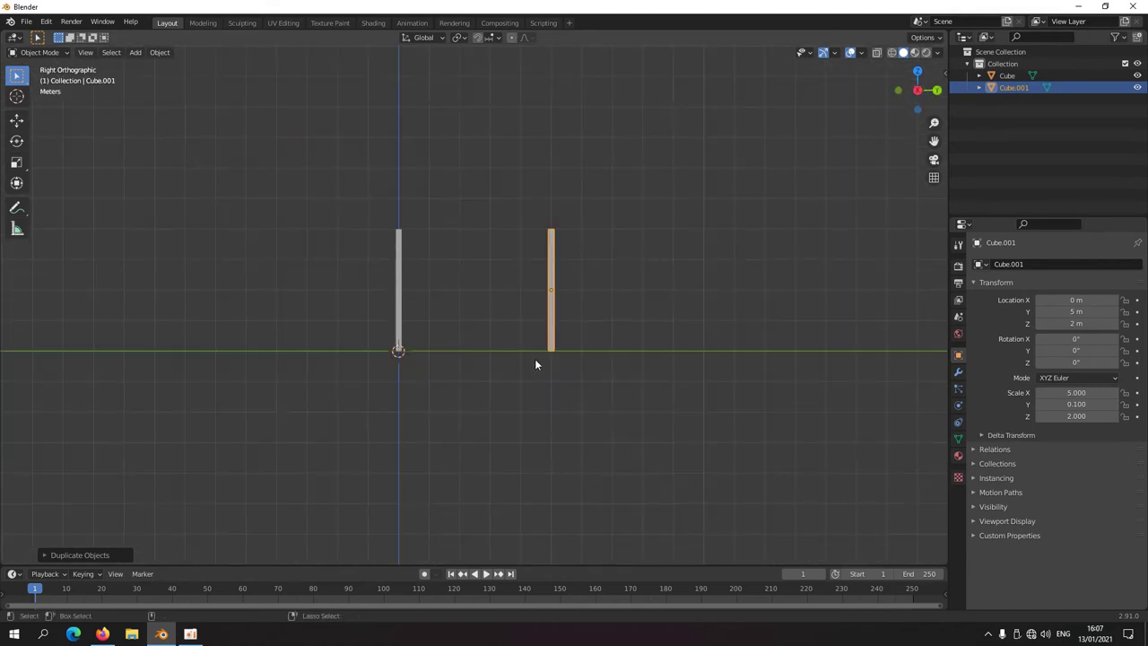
middle_click_drag(583, 341, 545, 362, "shift")
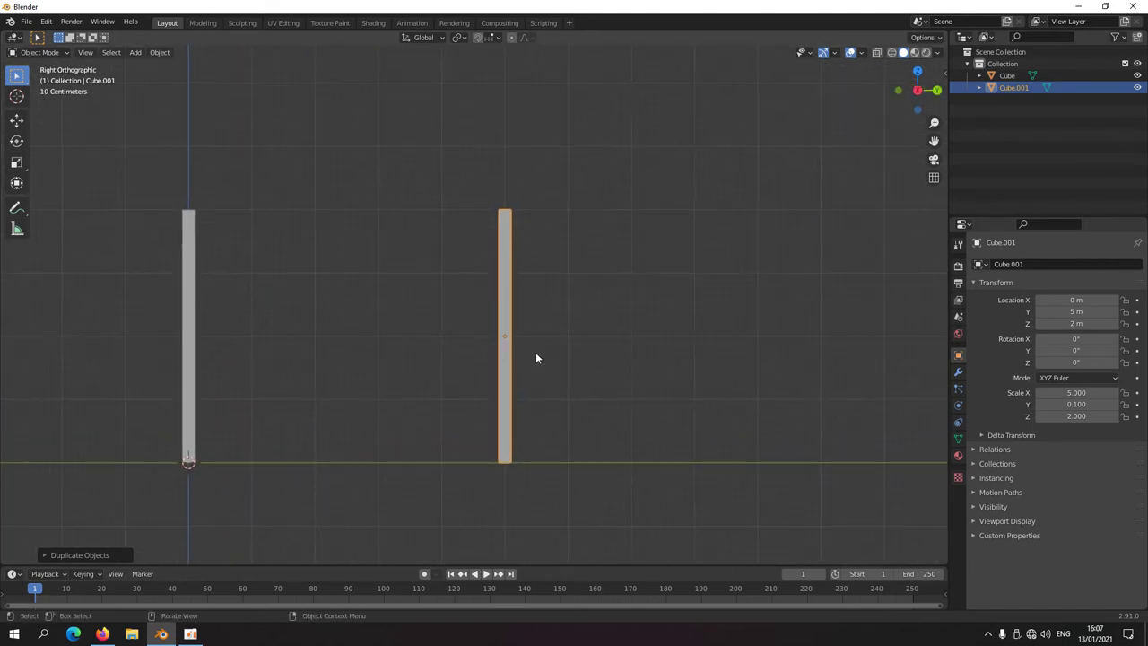
key("shift+d")
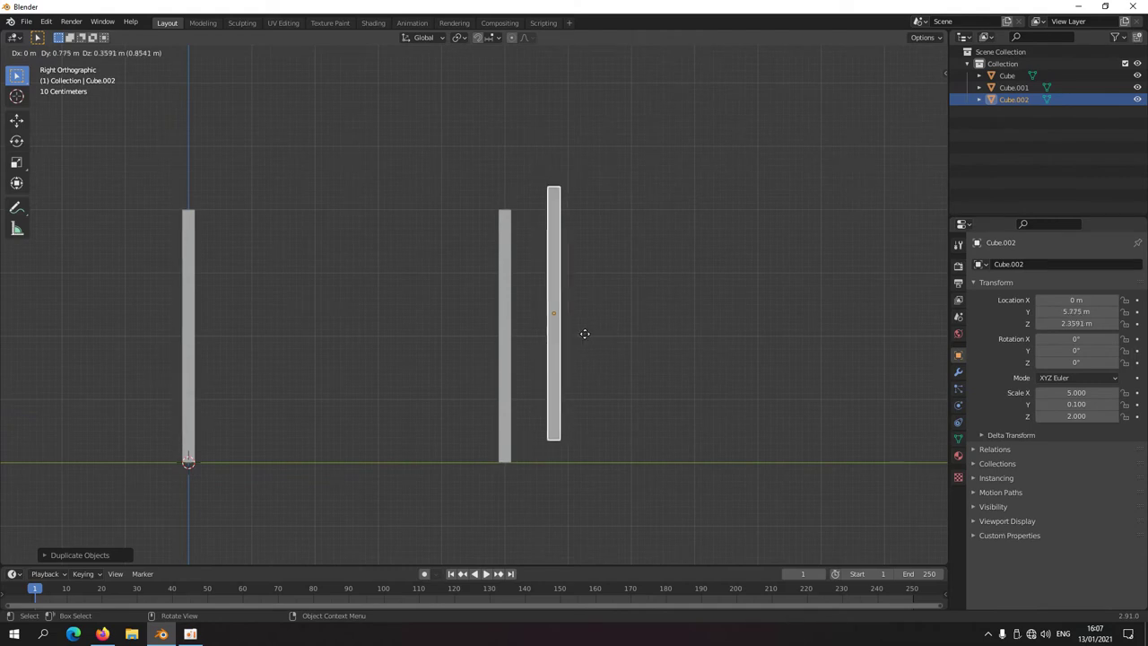
key("r")
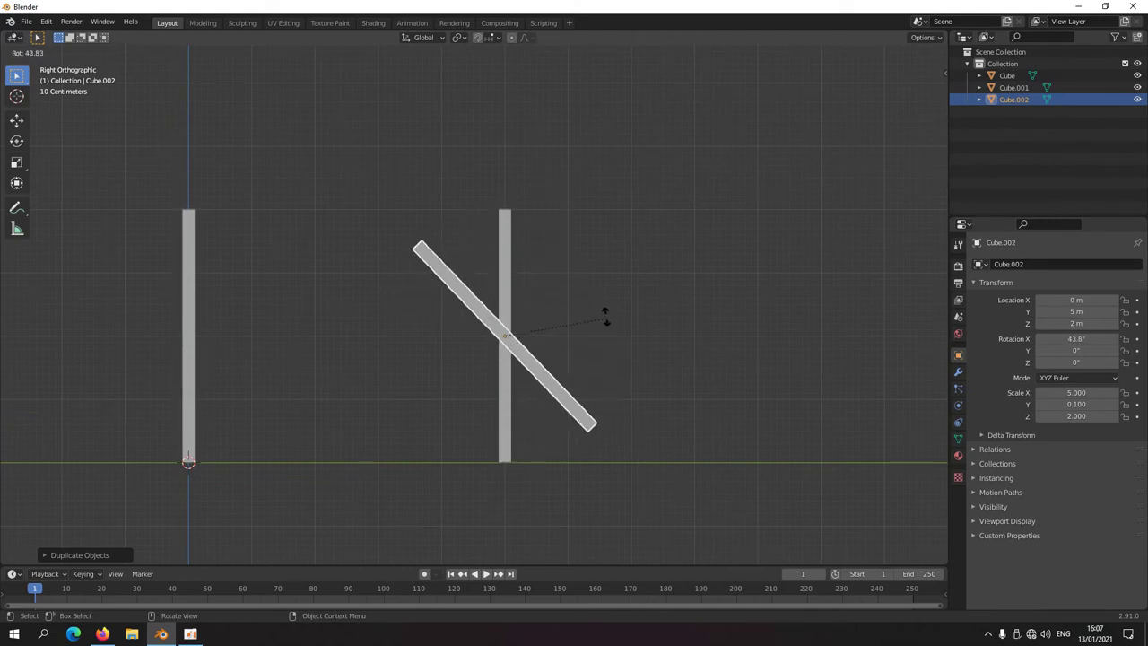
key("ctrl")
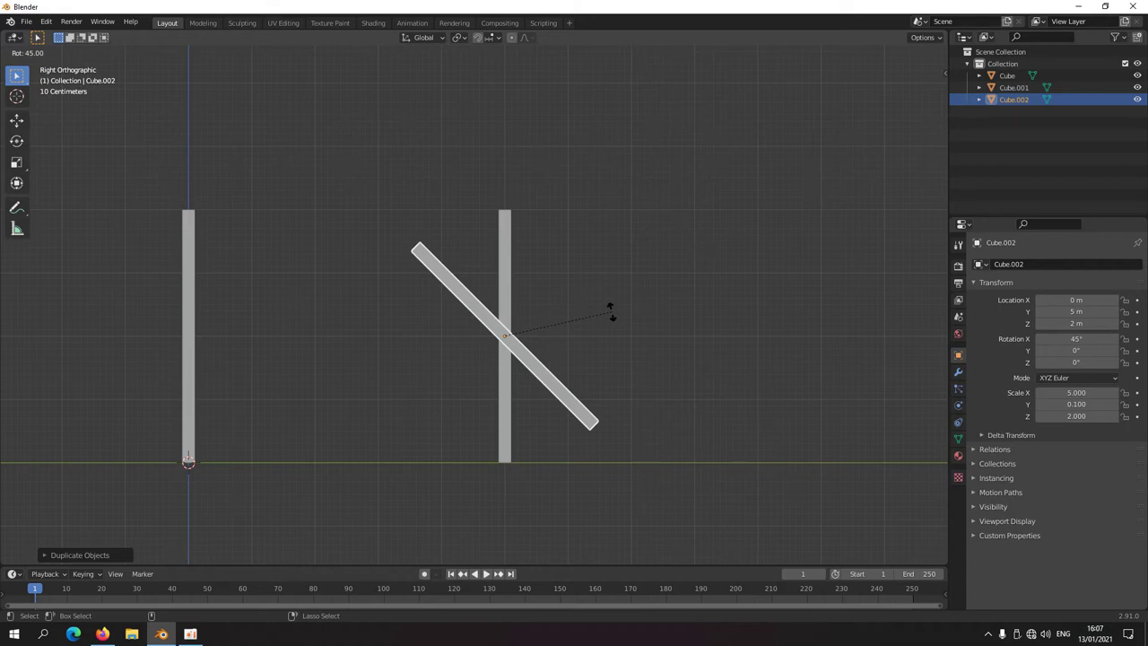
left_click(611, 311)
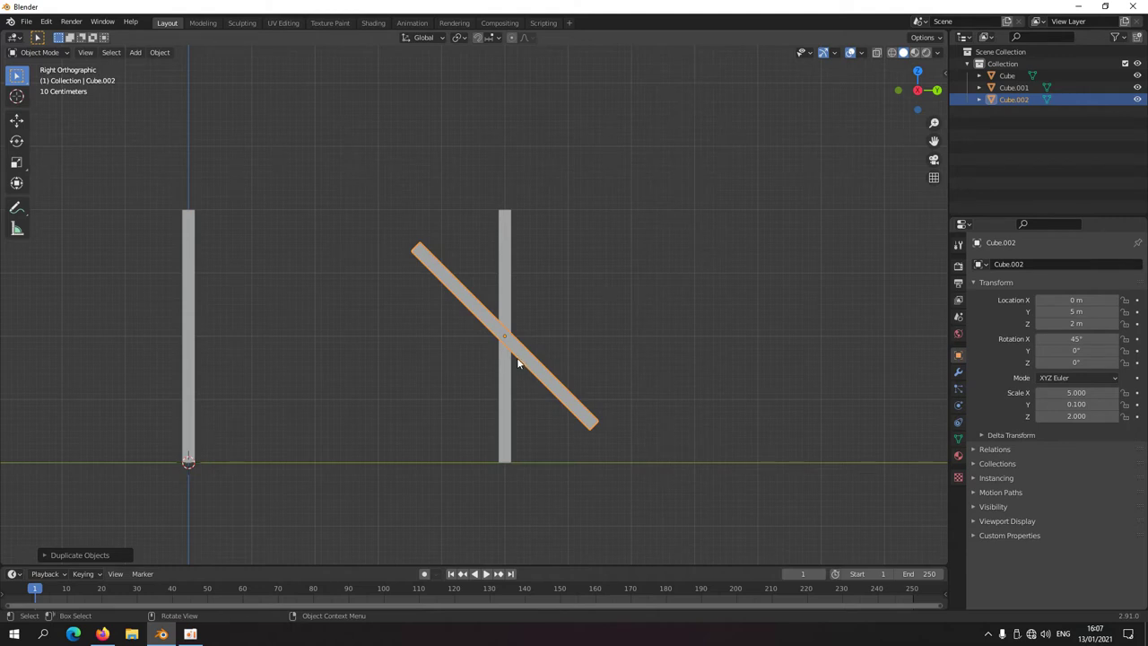
Raise the tilted slab 2.2 m along the global Z axis.
key("g")
key("y")
key("z")
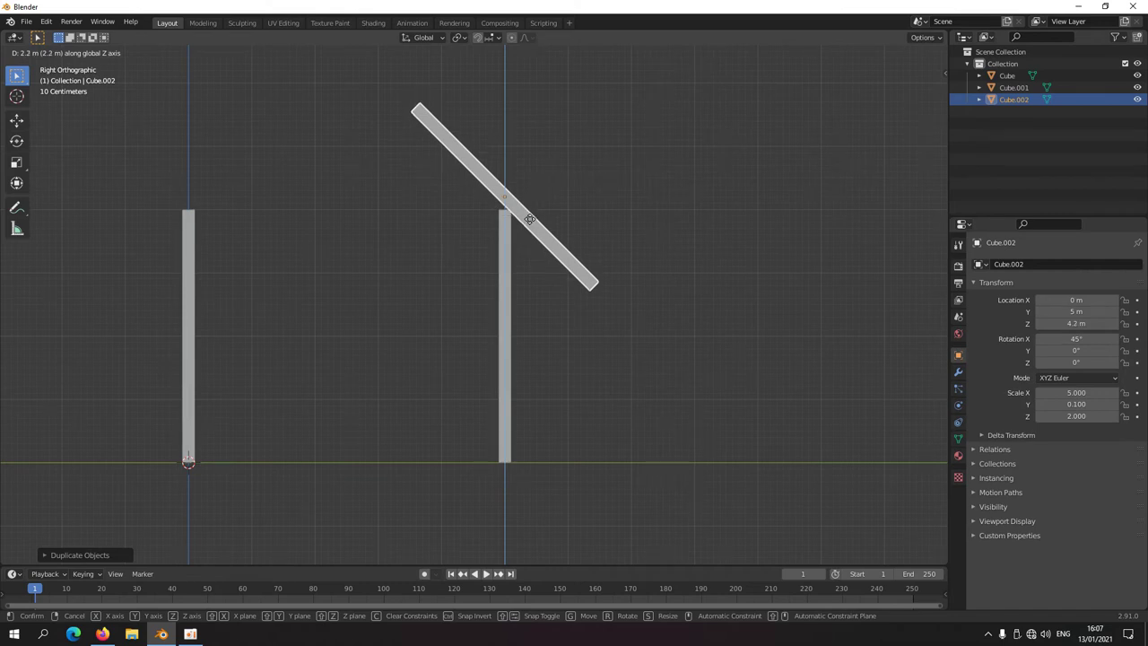
left_click(530, 220)
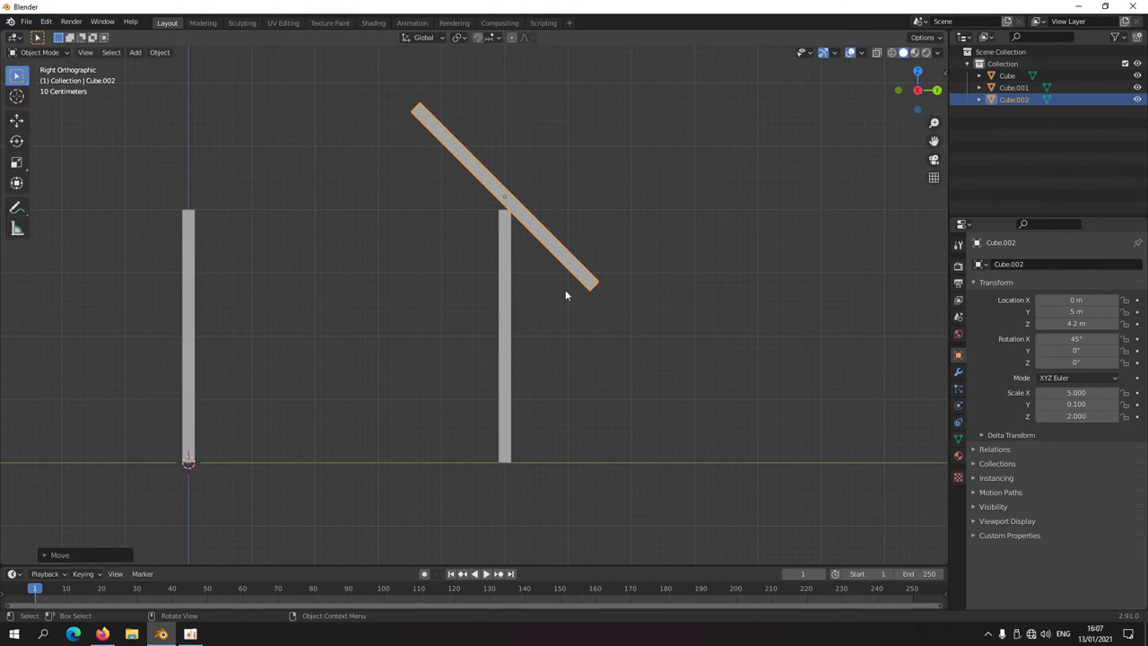
Shift the tilted slab so its lower end rests on the second wall's top, at Y 3.9 m and Z 5.3 m.
key("g")
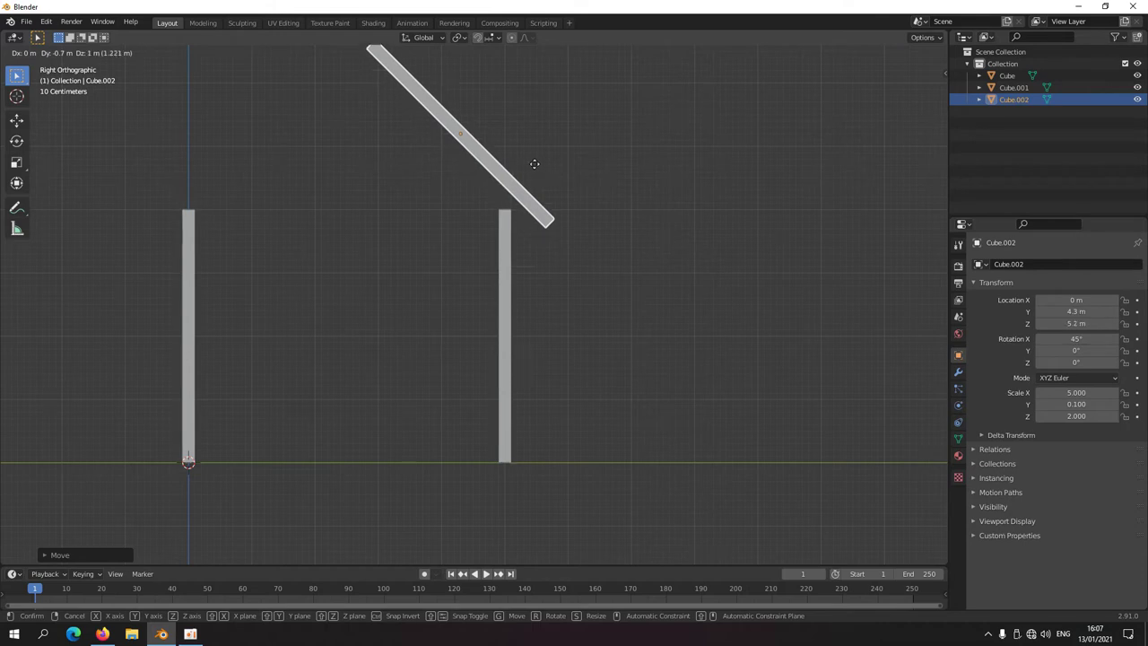
left_click(521, 165)
middle_click_drag(469, 235, 475, 337, "shift")
key("g")
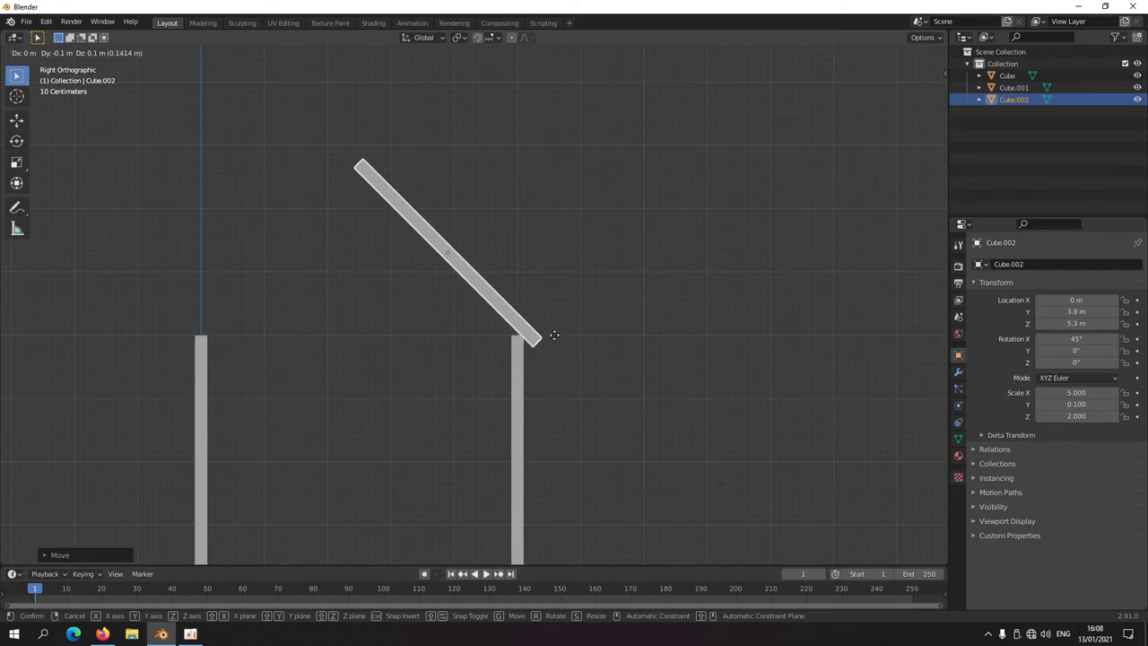
left_click(554, 335)
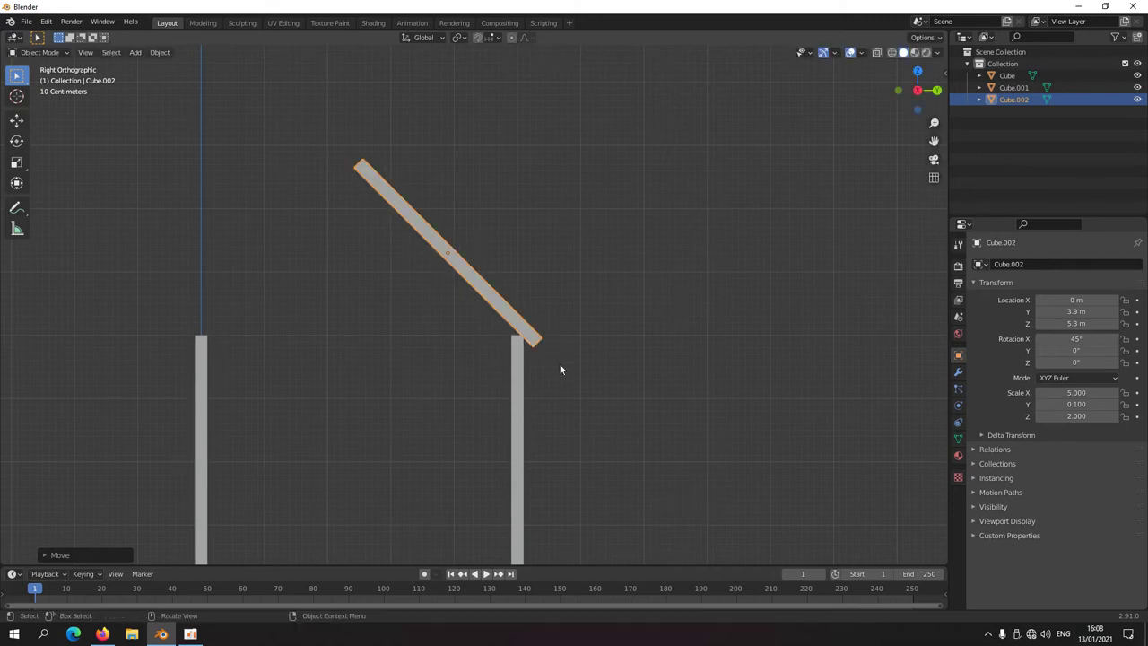
Duplicate the first wall at the origin in place and rotate the copy -45° about the X axis.
left_click(201, 461)
middle_click_drag(332, 478, 402, 357, "shift")
key("shift+d")
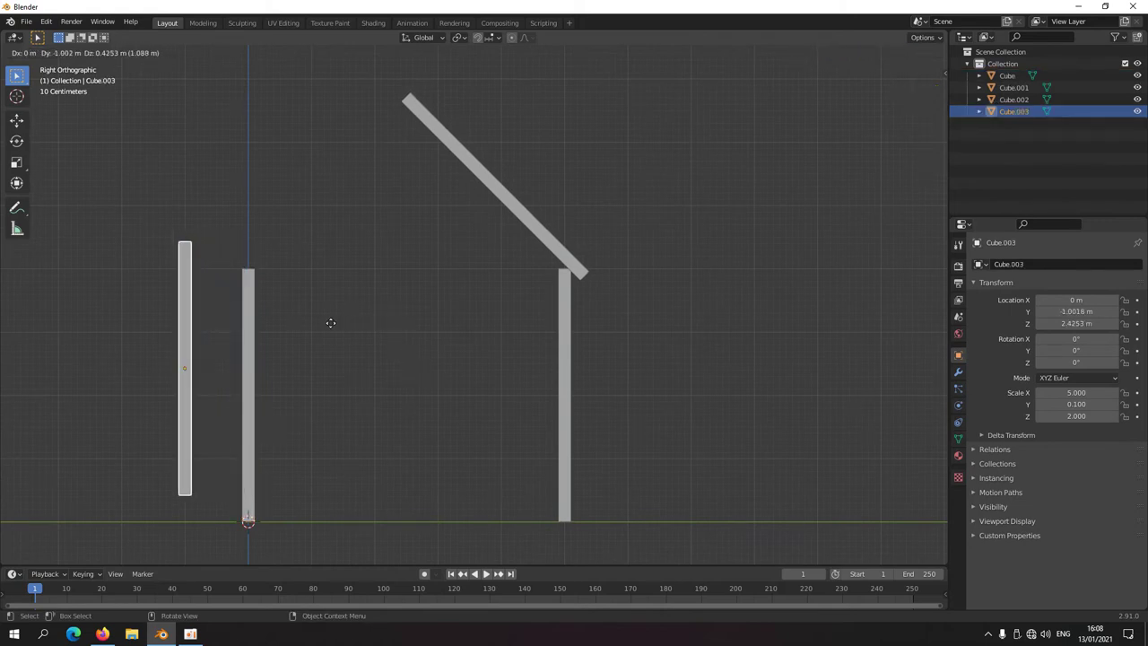
key("r")
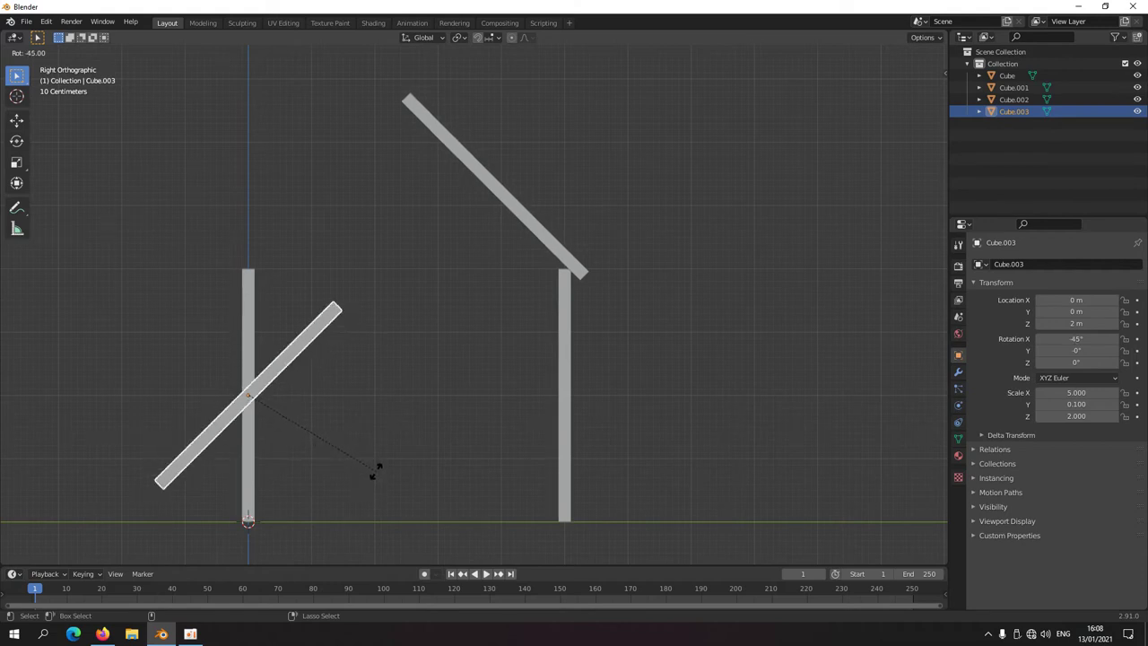
left_click(343, 458)
Raise the new tilted slab 2.2 m along Z, and shift it 1.1 m along both Y and Z to meet the other roof slab.
key("g")
key("z")
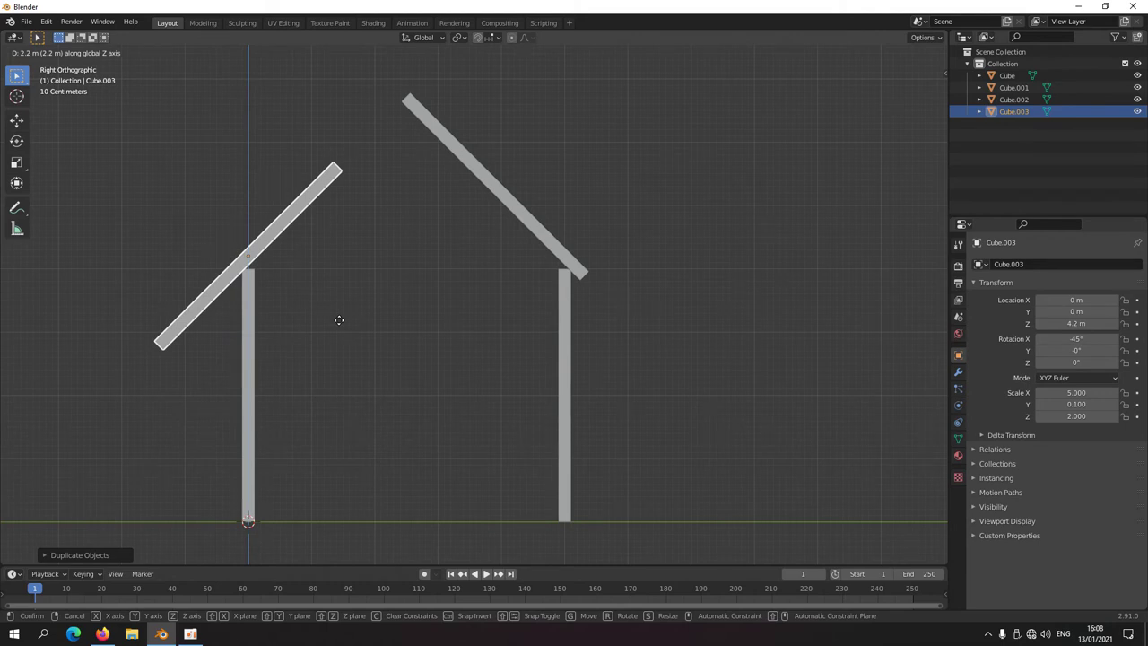
left_click(339, 320)
key("g")
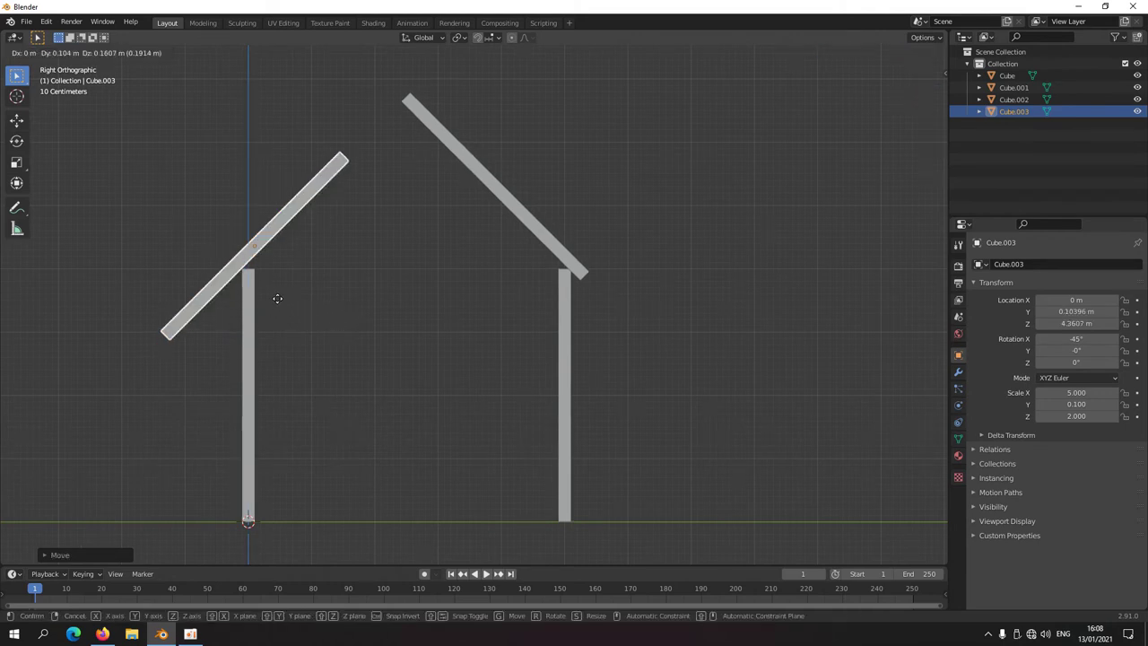
key("ctrl")
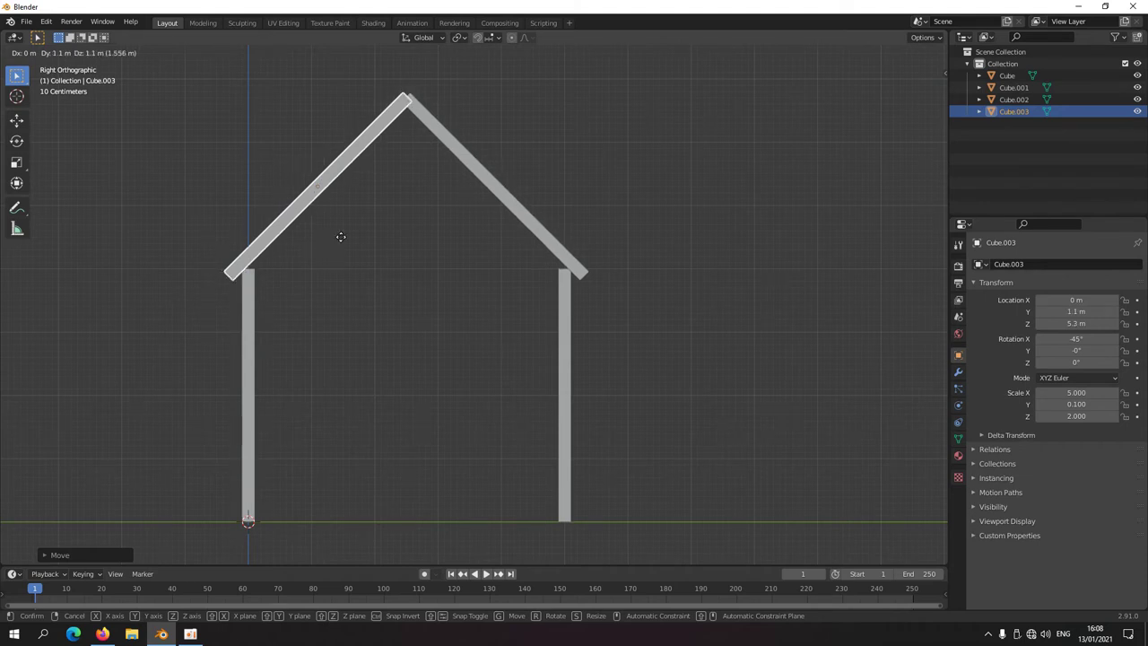
left_click(341, 237)
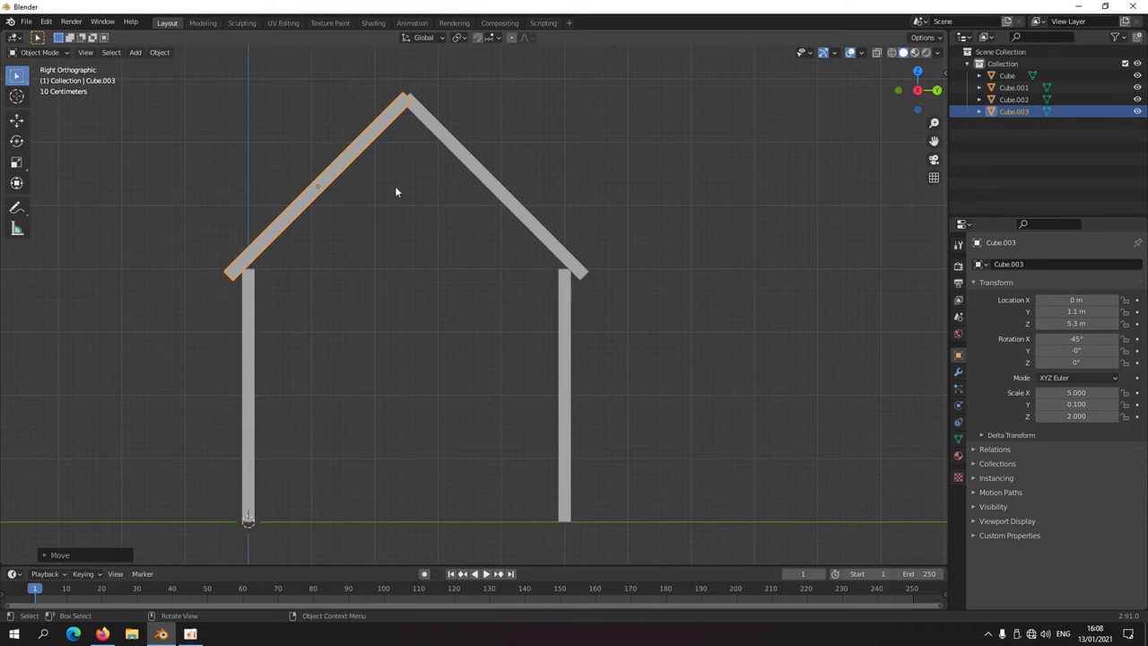
middle_click_drag(395, 191, 389, 311, "shift")
scroll(389, 311, "up", 5)
scroll(359, 209, "down", 5)
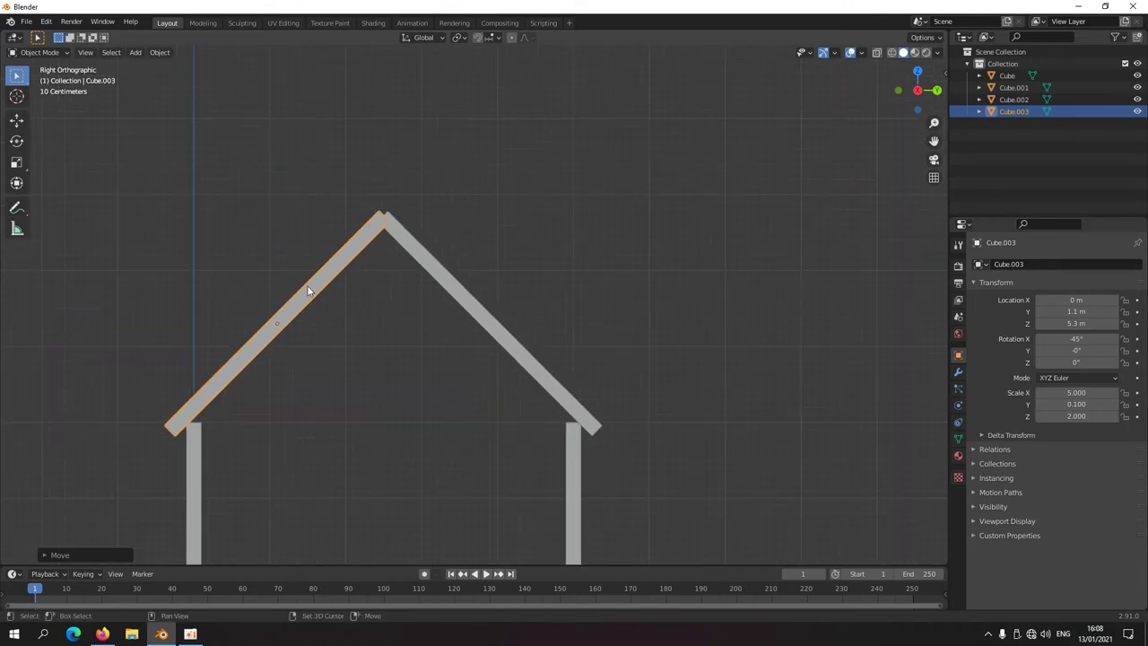
middle_click_drag(307, 290, 422, 313, "shift")
scroll(451, 254, "up", 3)
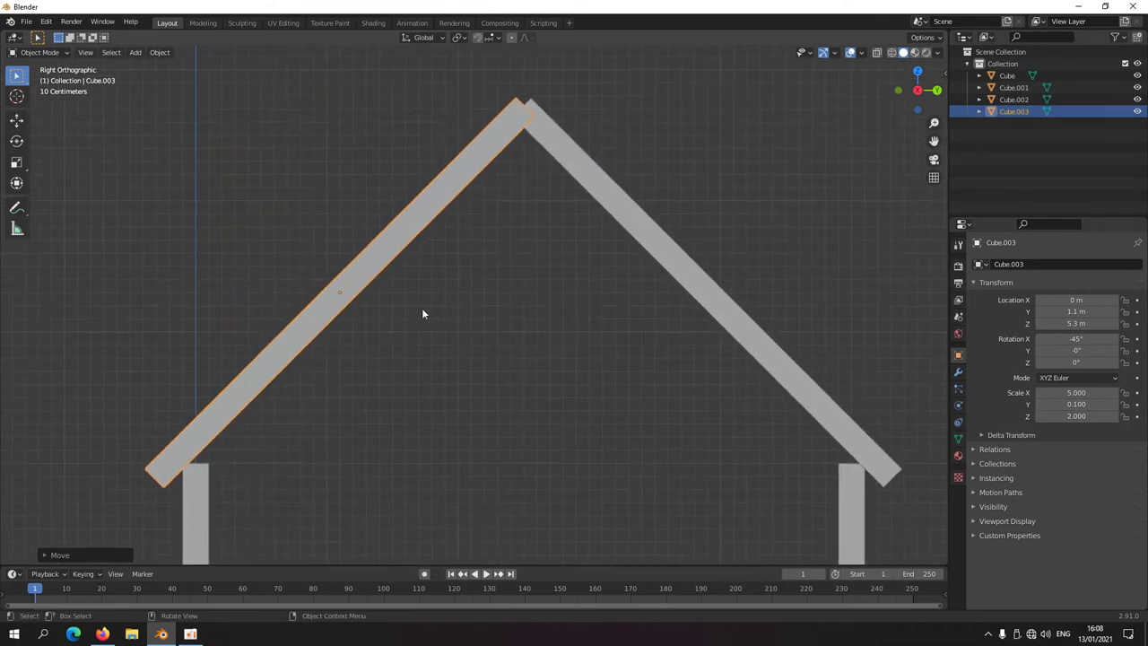
Lengthen the selected roof slab by scaling it 1.04 along its local Z axis, closing the gap at the ridge.
scroll(394, 320, "down", 2)
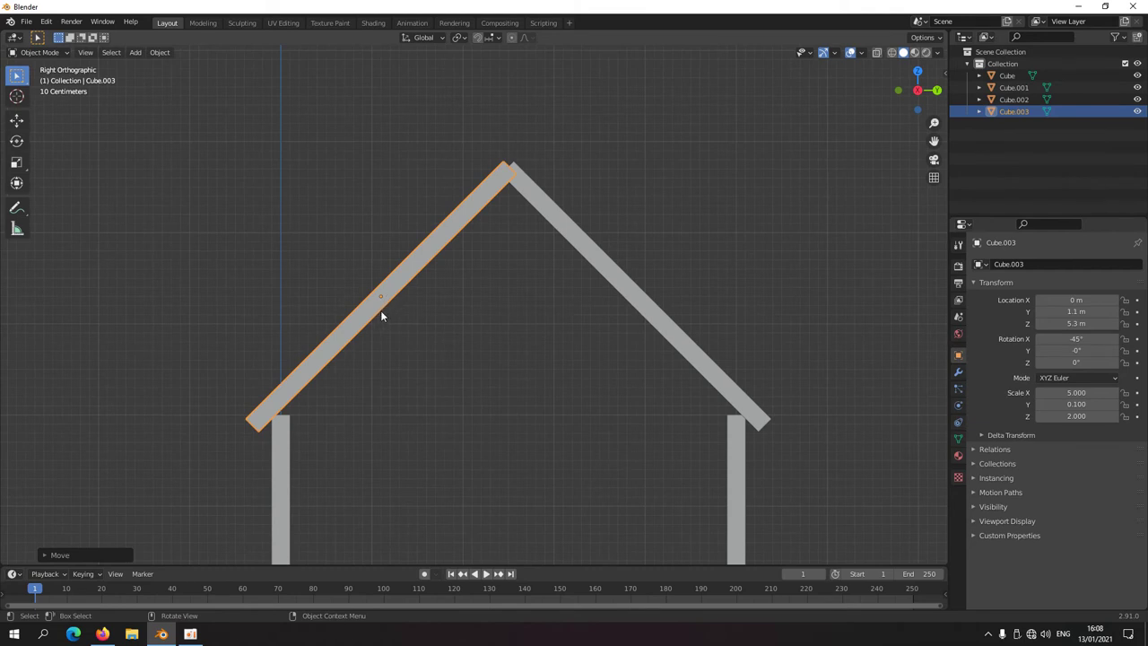
key("s")
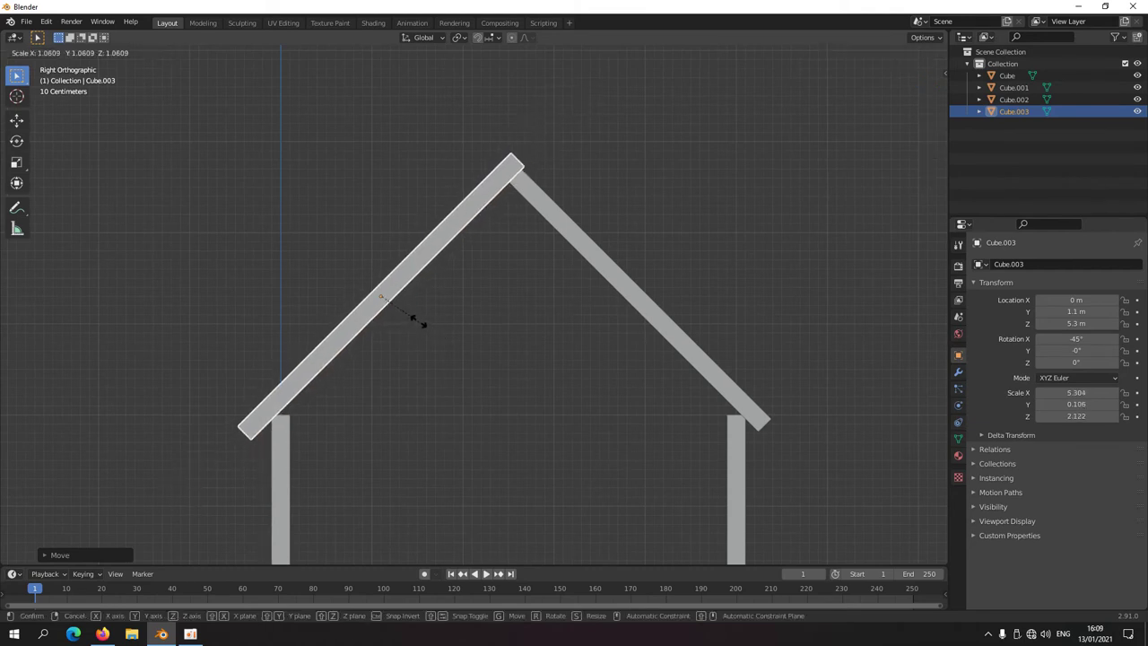
key("z")
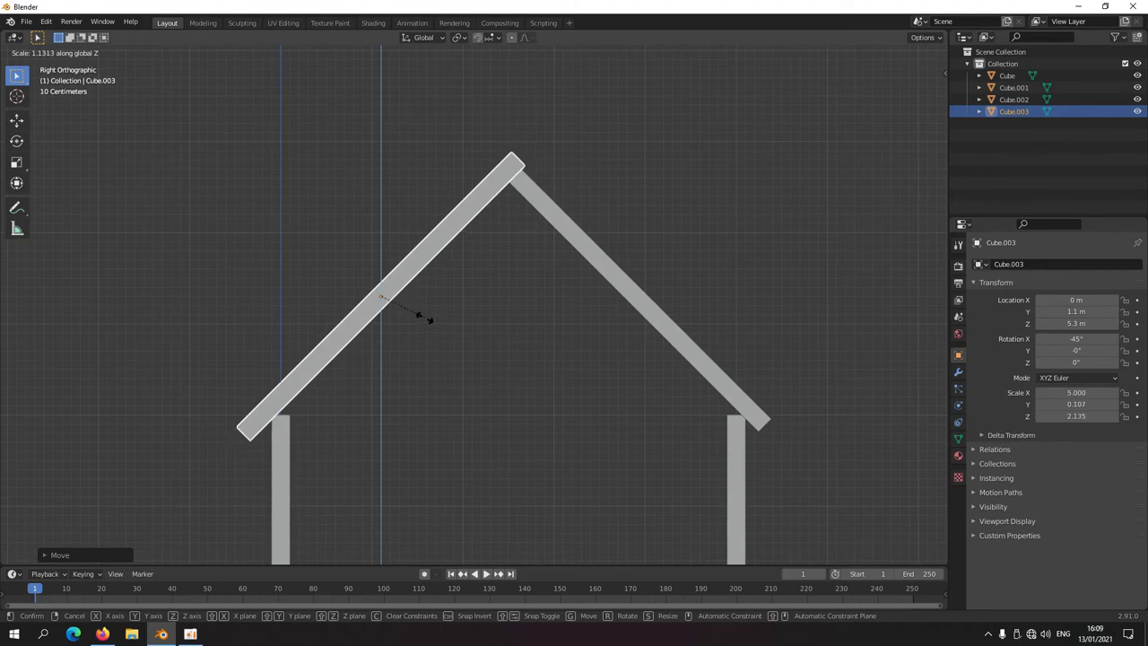
key("z")
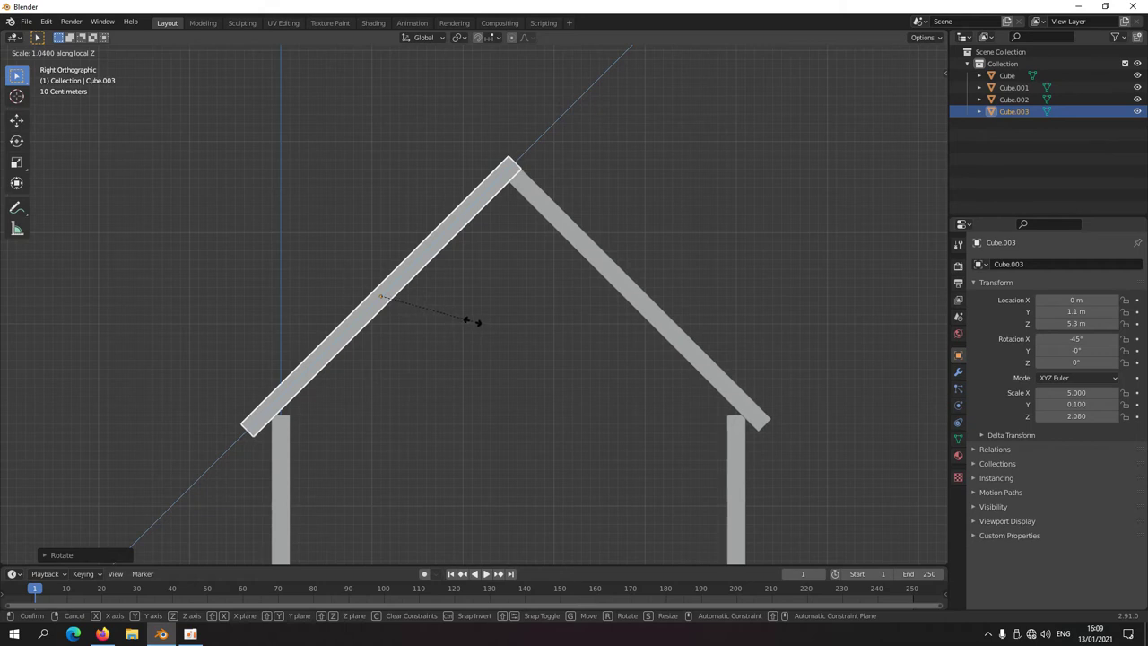
left_click(472, 320)
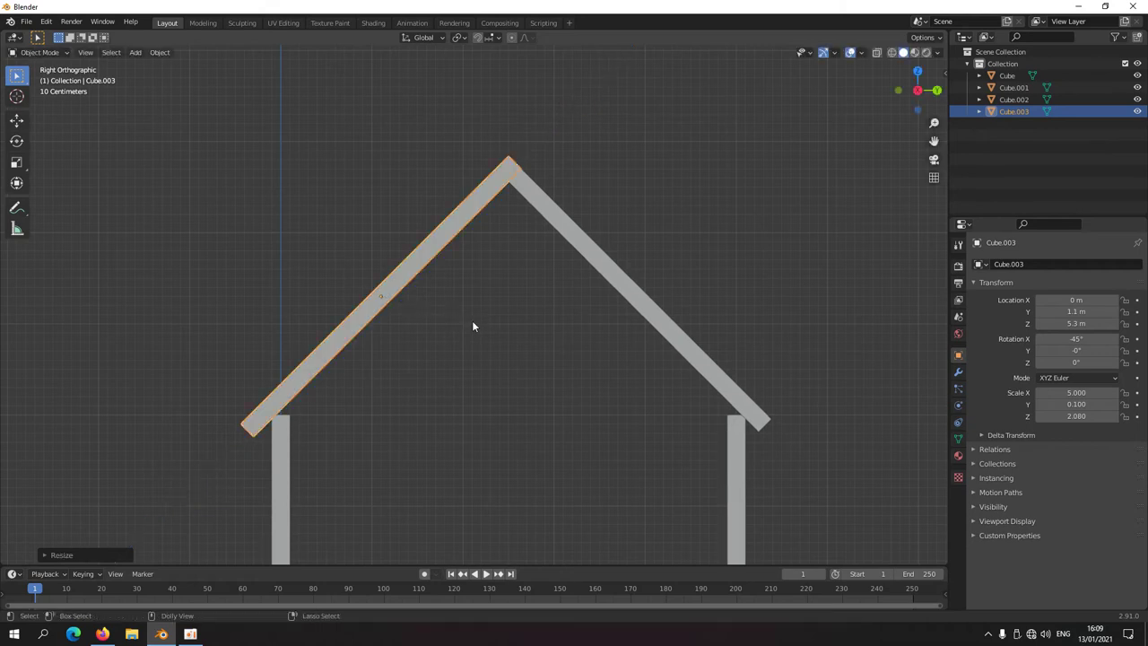
Lengthen the opposite roof slab to match, scaling it 1.04 along its local Z axis.
left_click(618, 296)
middle_click_drag(604, 331, 458, 330, "shift")
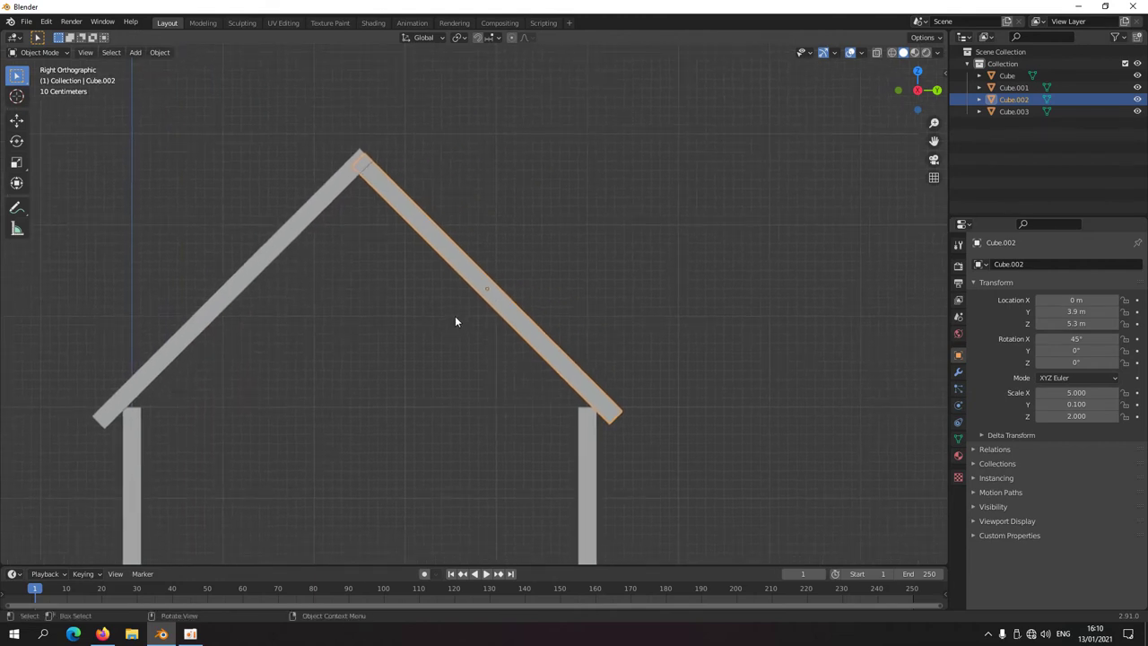
key("s")
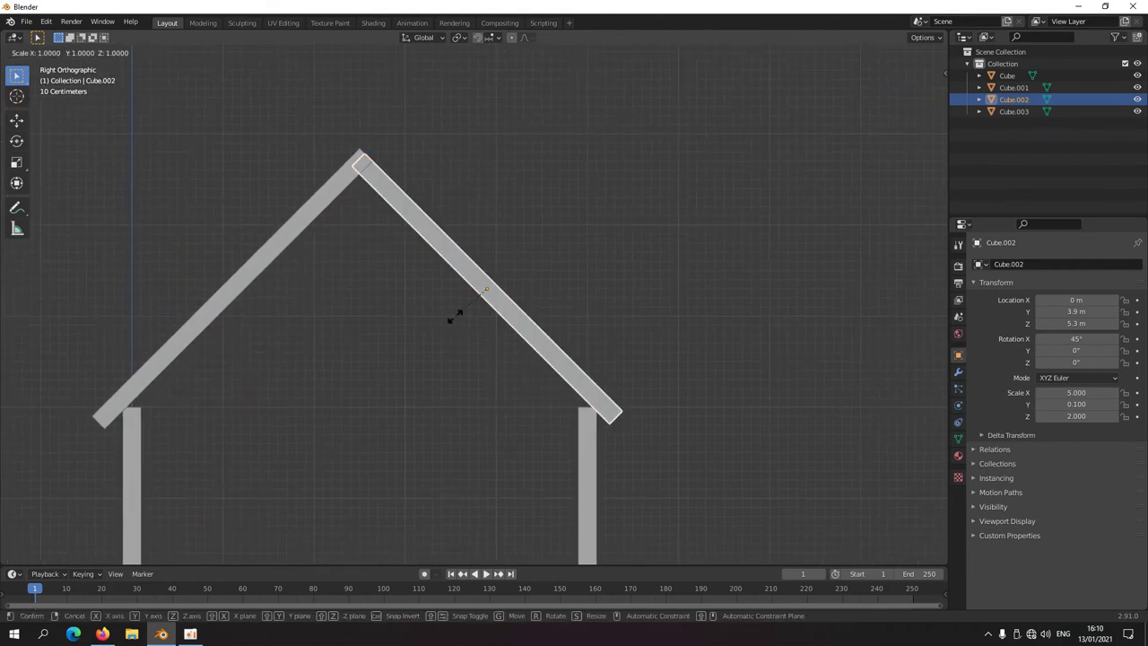
key("z")
key("z")
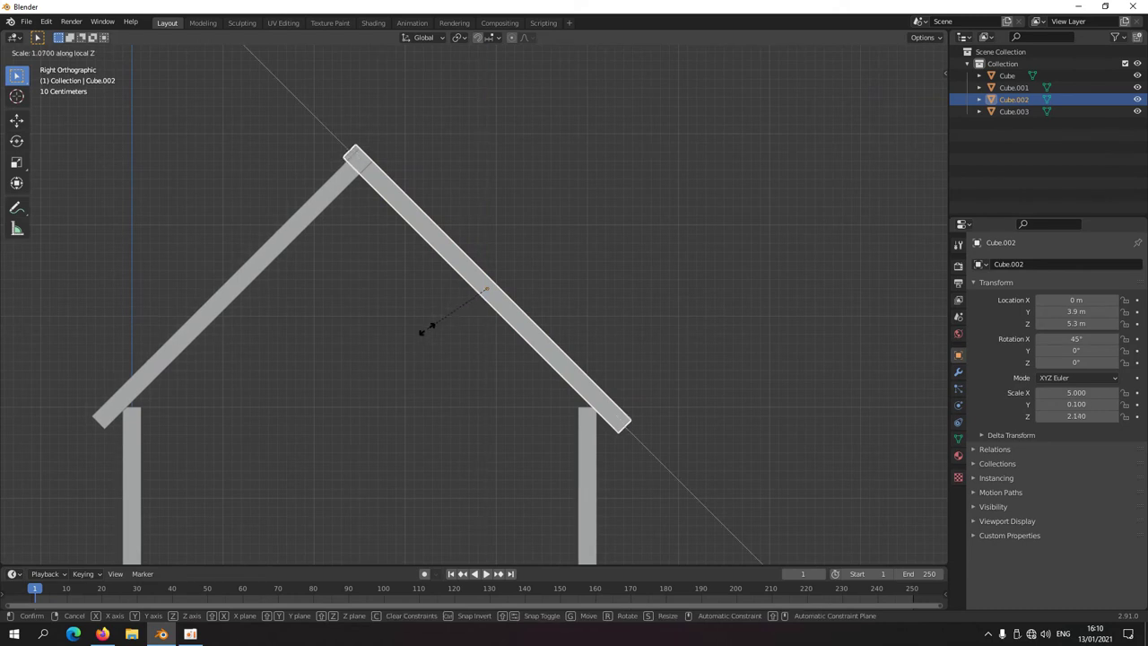
left_click(437, 326)
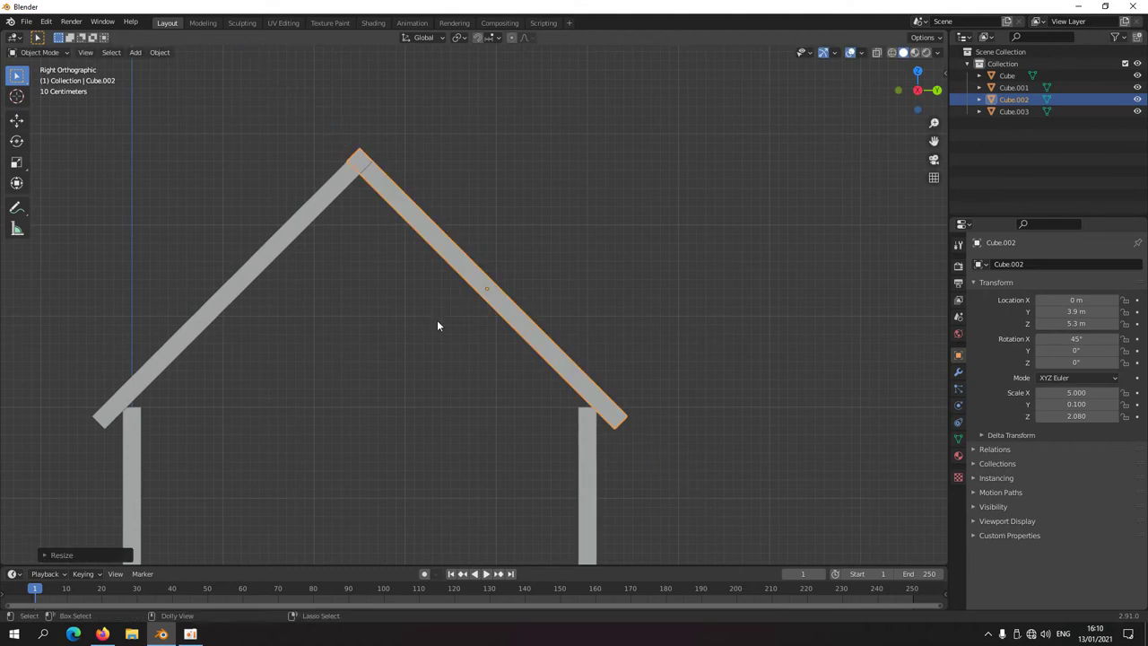
left_click(366, 263)
Duplicate the first wall at the origin in place and rotate the copy -90° about the Z axis in top view.
middle_click_drag(366, 265, 417, 296)
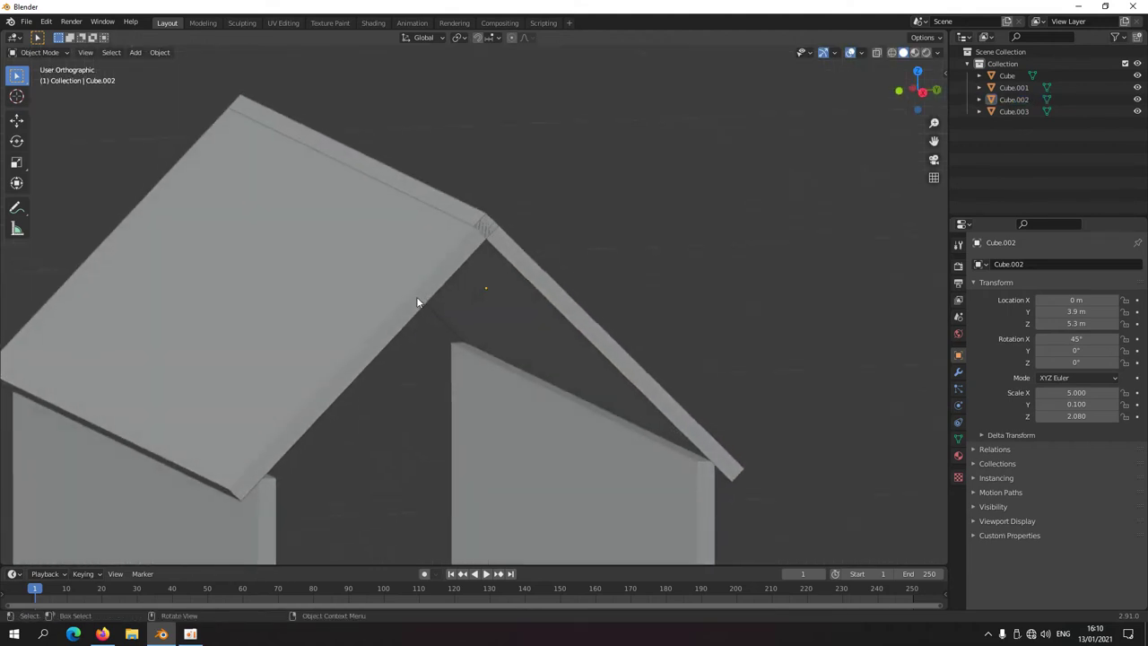
scroll(414, 314, "down", 3)
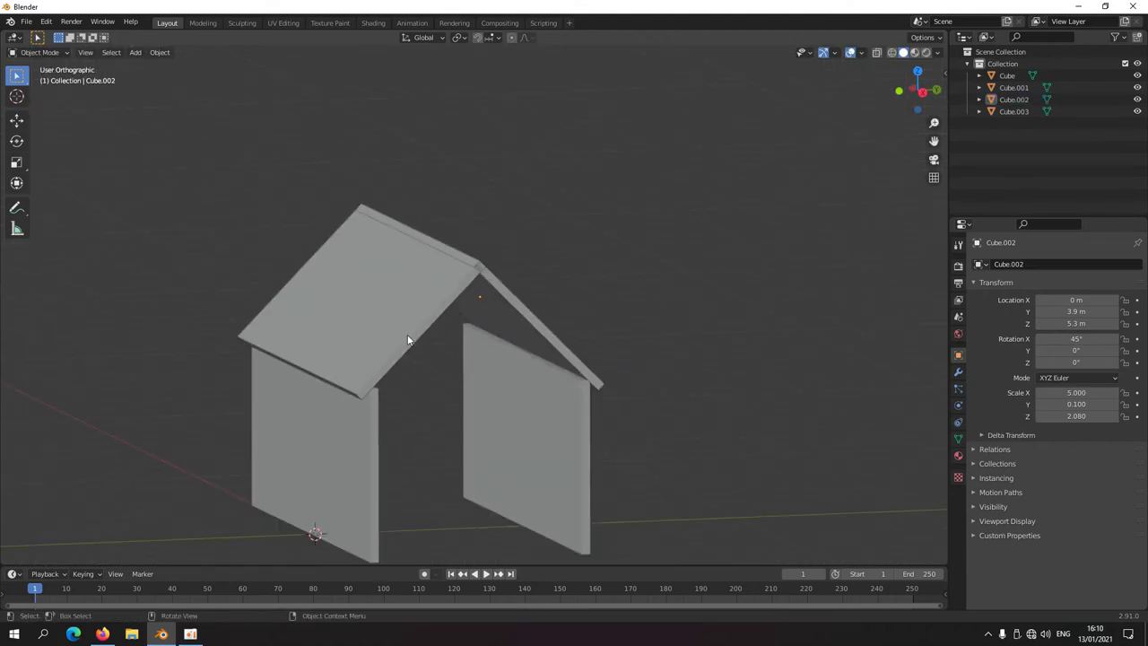
left_click(514, 500)
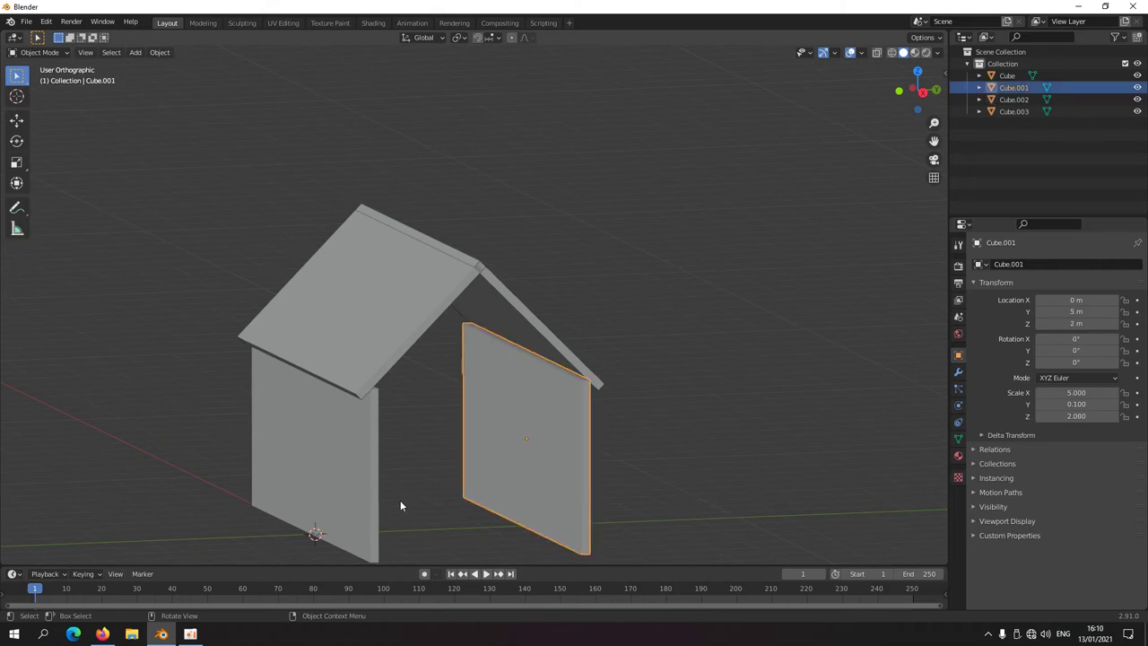
left_click(344, 489)
scroll(387, 465, "down", 5)
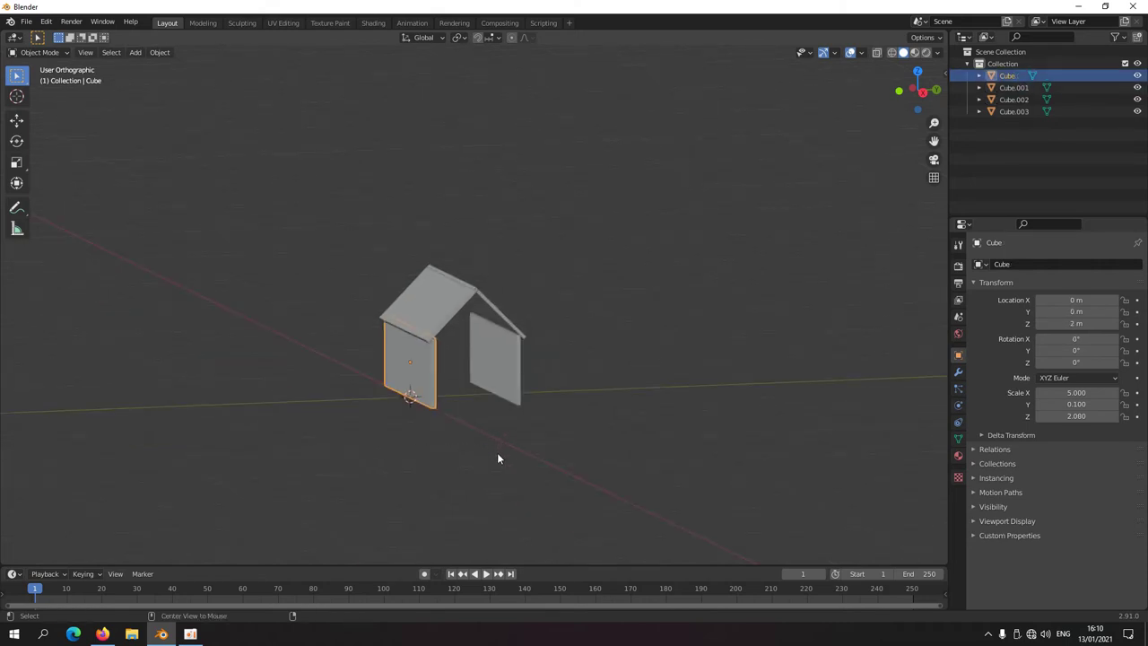
middle_click_drag(498, 458, 509, 317, "alt")
scroll(510, 317, "up", 4)
middle_click_drag(533, 439, 491, 428, "shift")
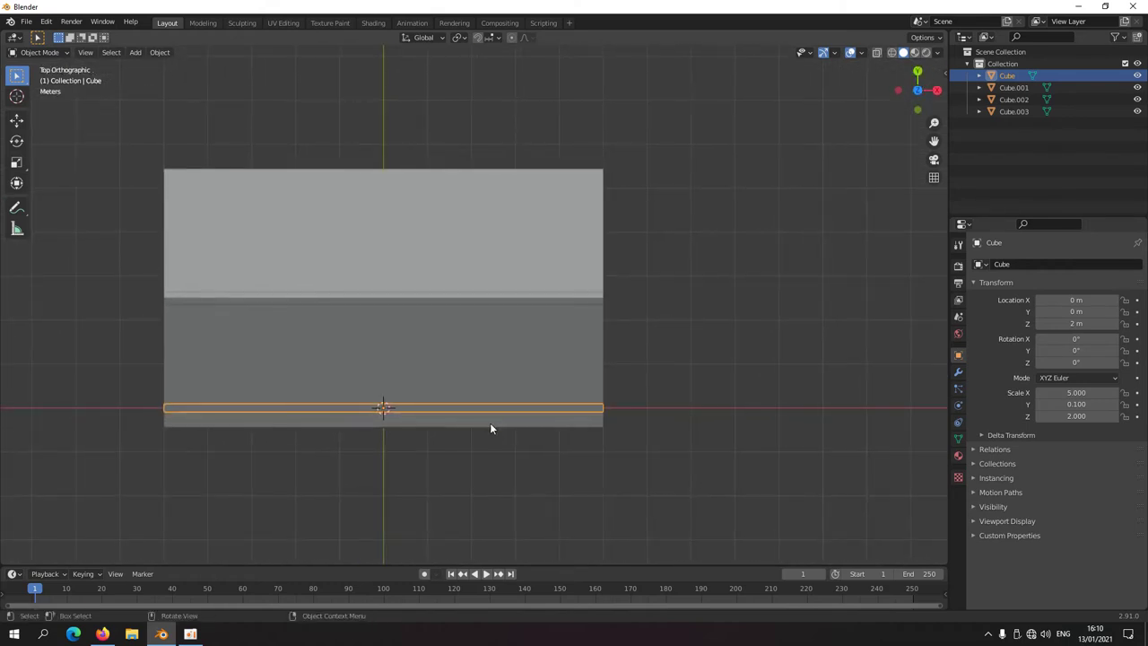
key("shift+d")
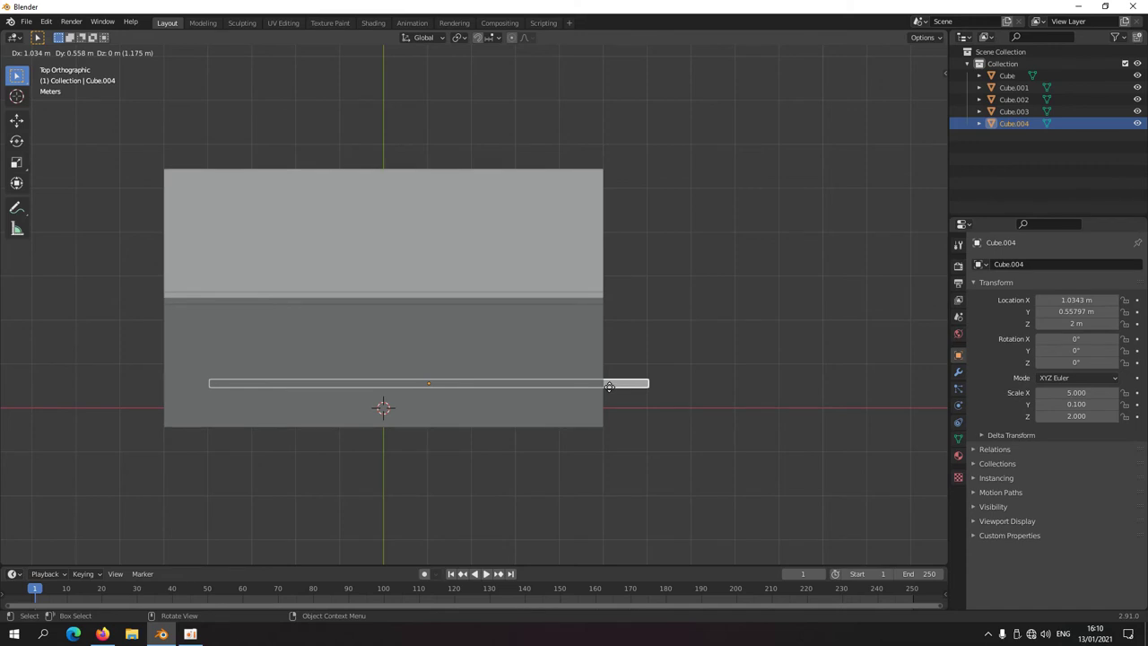
key("Escape")
key("r")
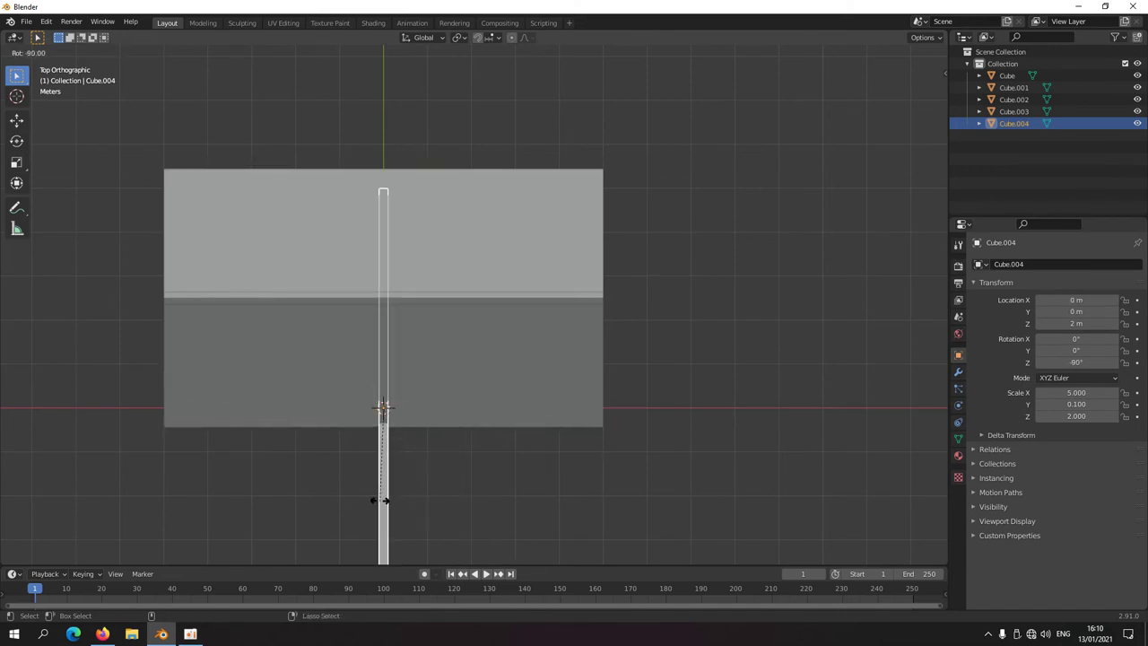
left_click(380, 500)
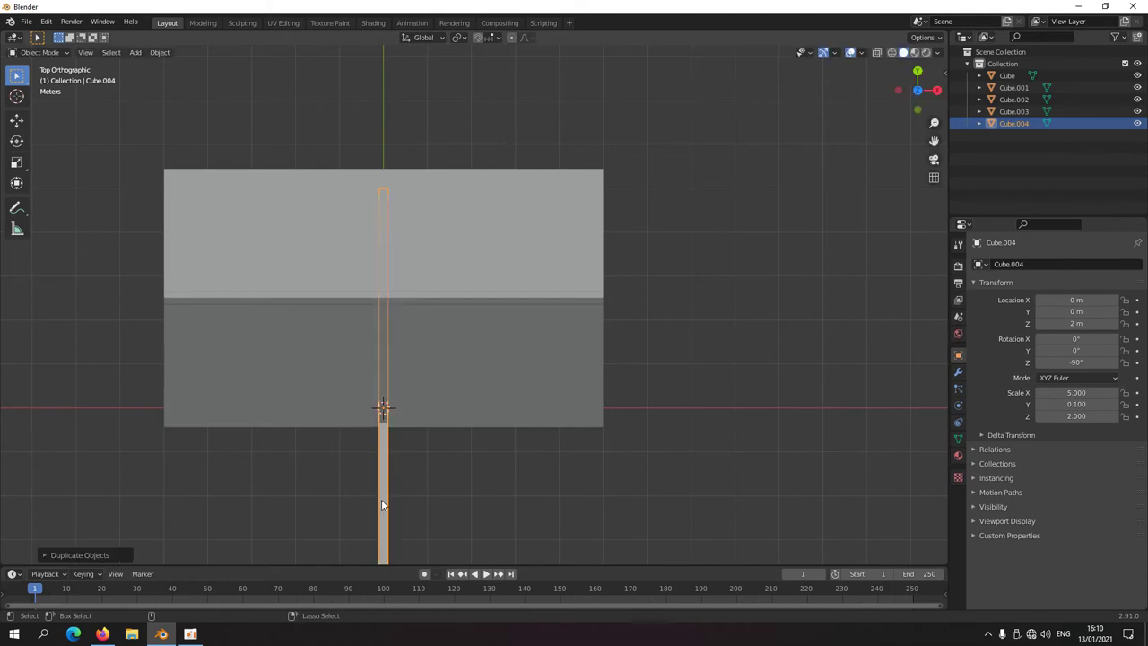
Move the rotated wall copy to the open end of the house, at X 4.9 m and Y 2.5 m.
key("g")
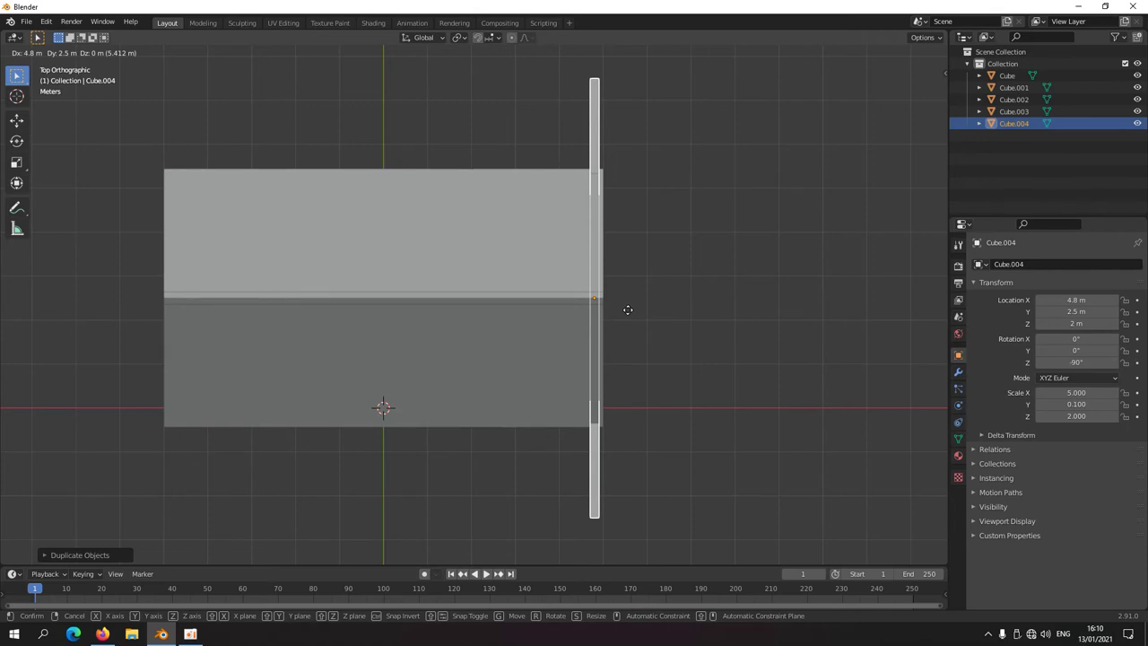
left_click(643, 316)
middle_click_drag(443, 470, 392, 303)
middle_click_drag(550, 435, 487, 328, "shift")
scroll(491, 366, "up", 5)
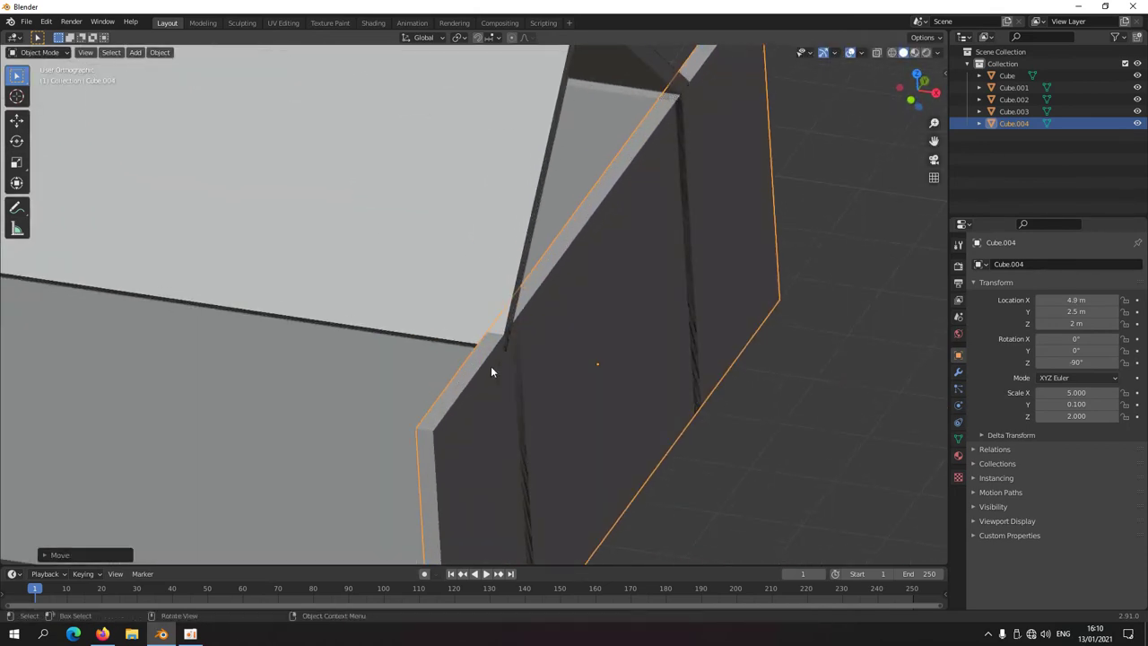
scroll(488, 372, "down", 5)
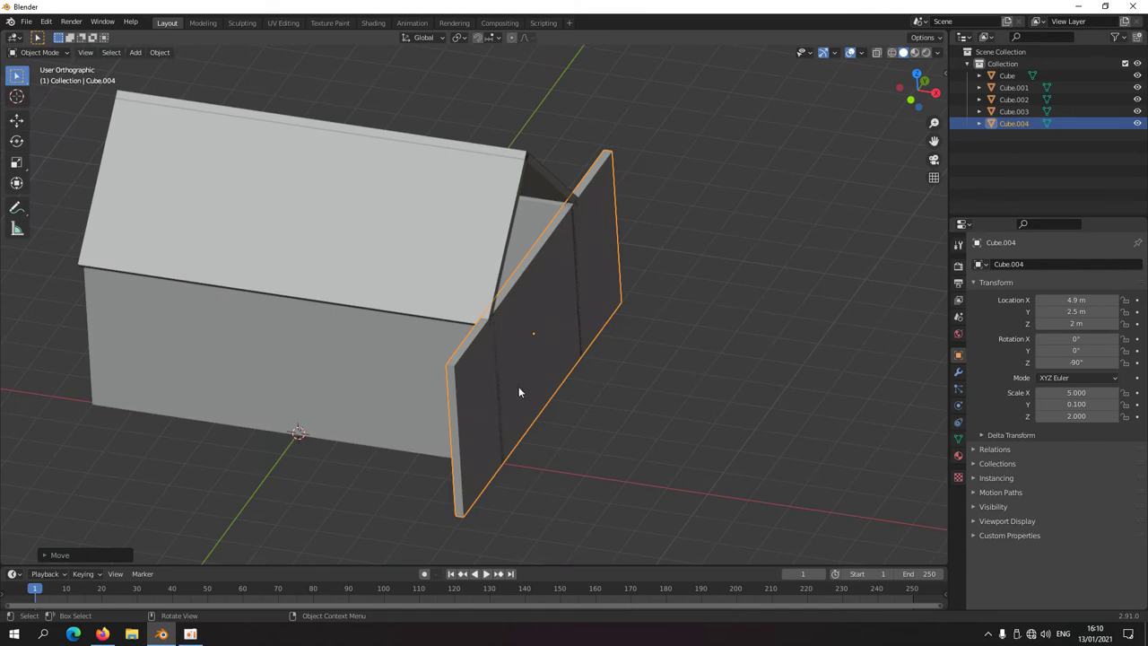
Scale the end wall by 0.48 along the global Y axis so it fits between the two side walls.
middle_click_drag(518, 386, 672, 356, "alt")
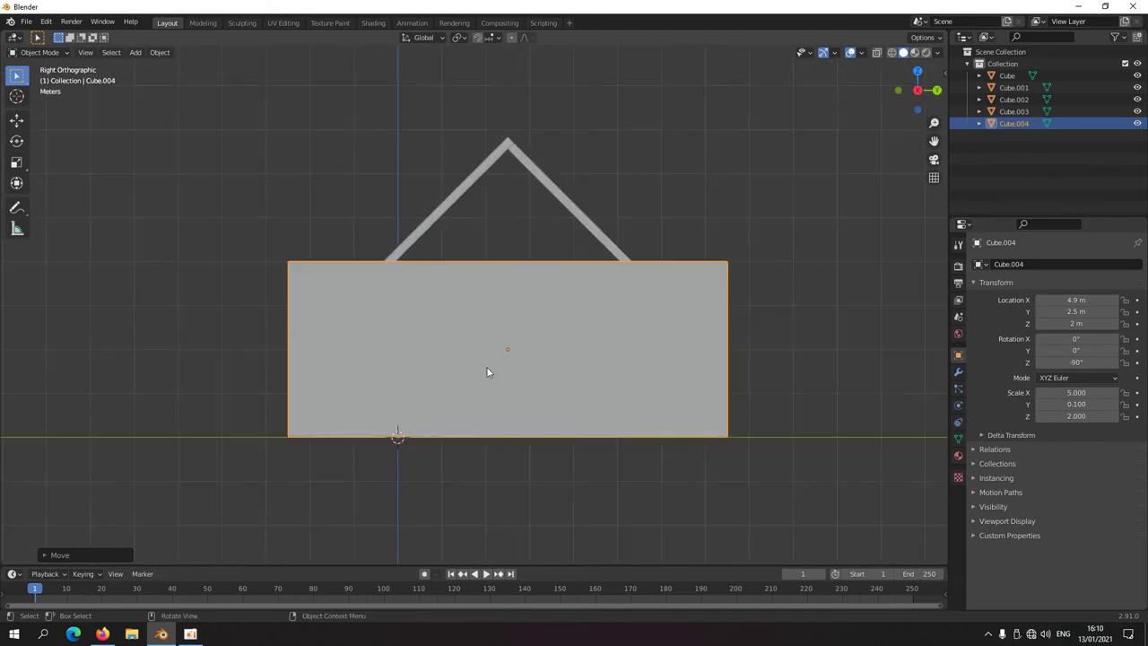
key("s")
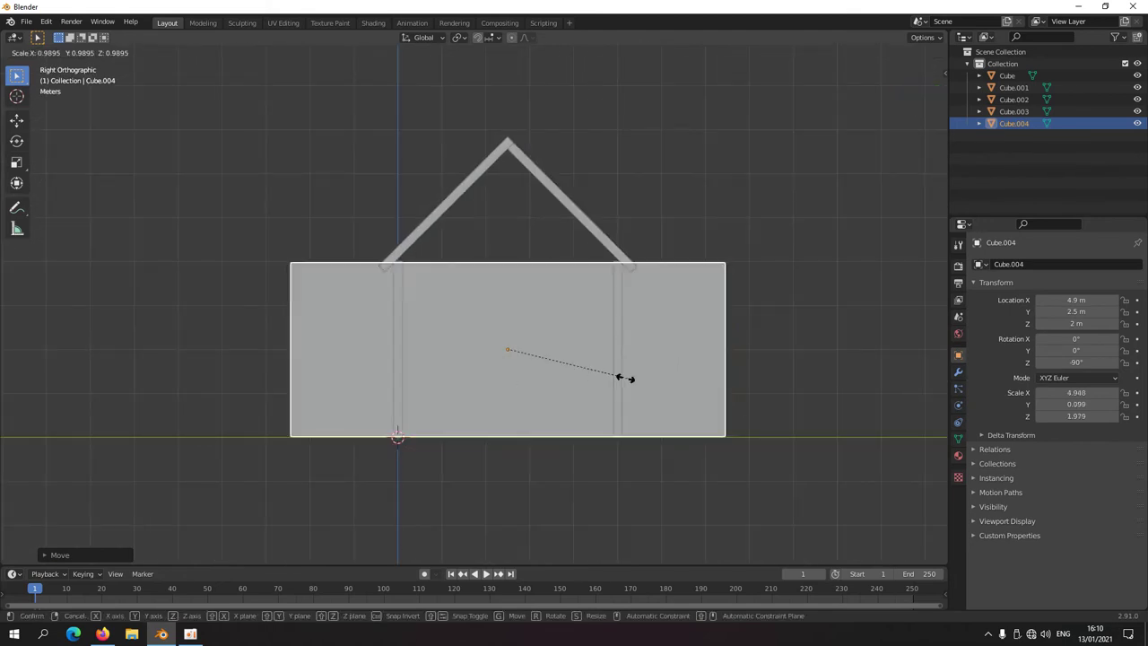
key("y")
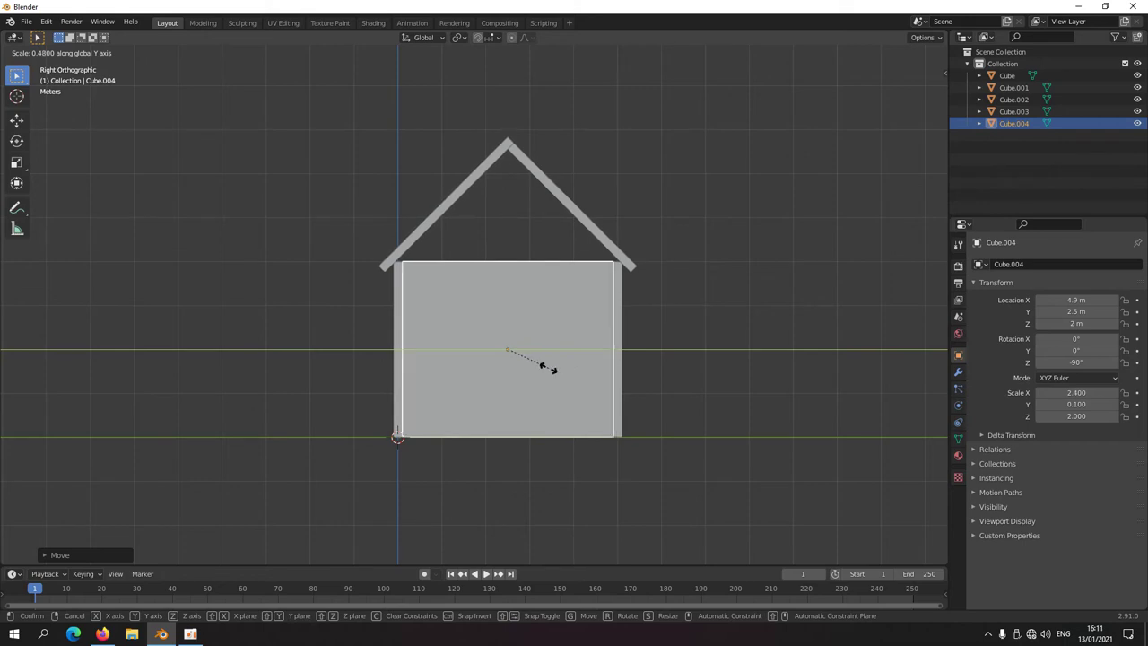
left_click(545, 369)
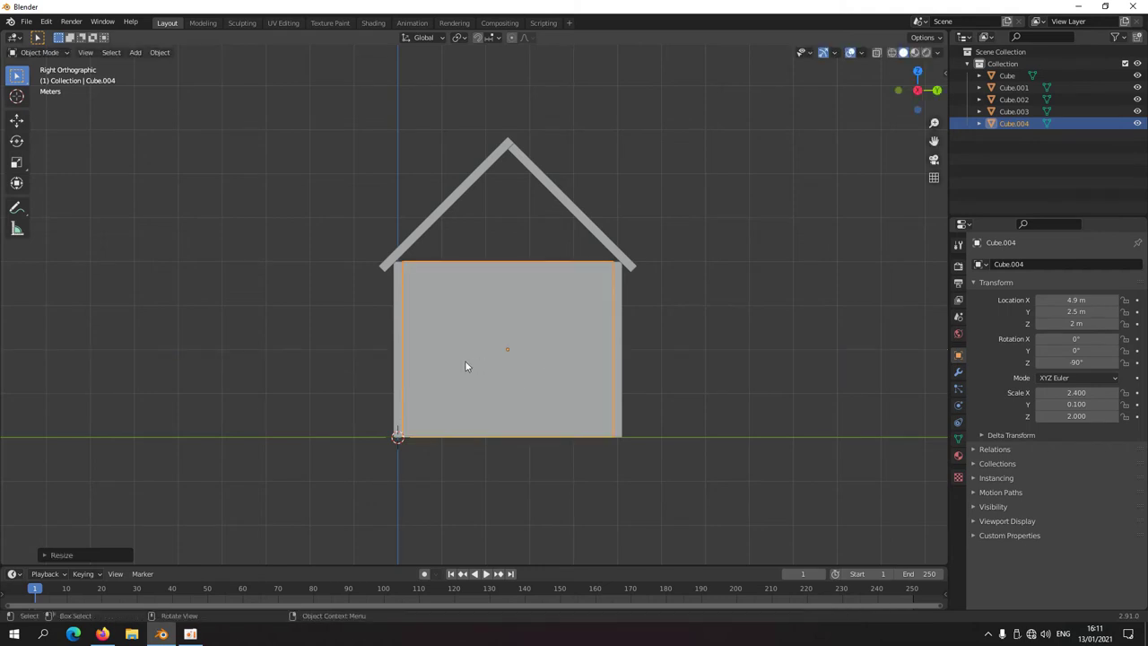
middle_click_drag(466, 361, 597, 425)
scroll(594, 424, "up", 5)
scroll(587, 425, "down", 3)
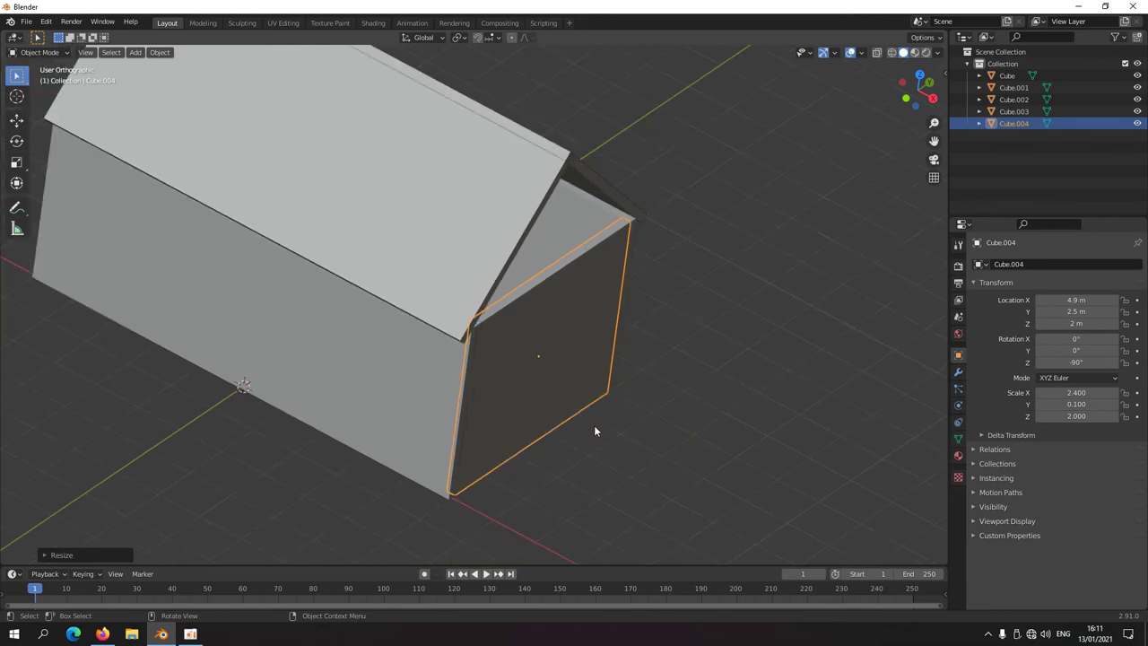
scroll(563, 423, "down", 3)
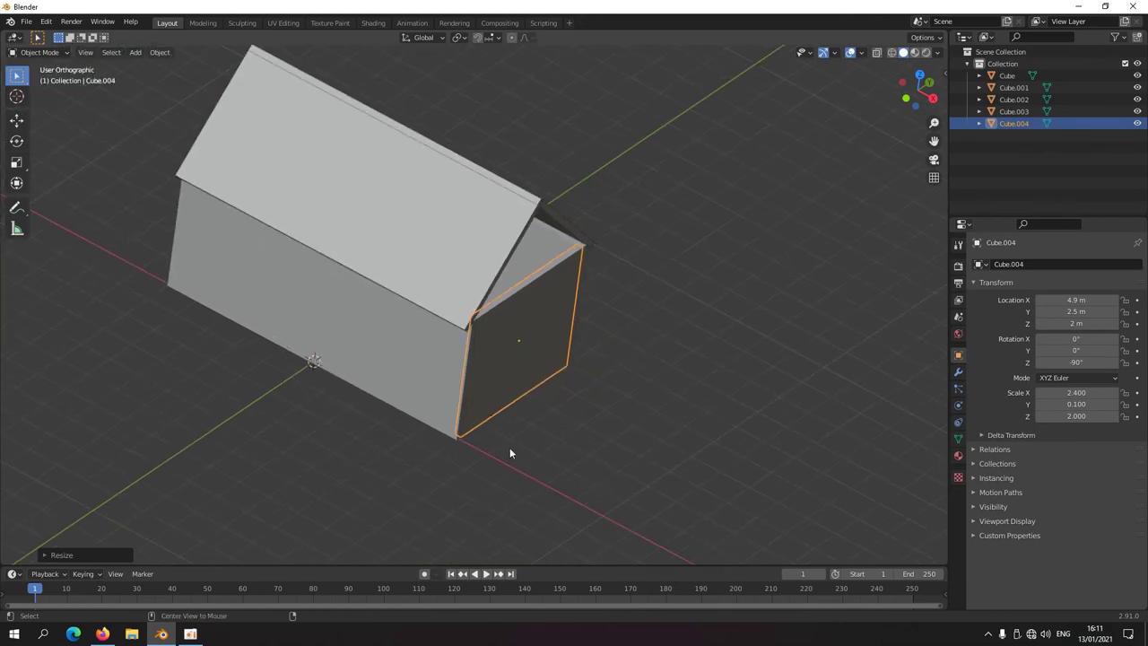
Duplicate the end wall and shift the copy -9.8 m along the X axis to close the opposite end.
key("KP_7")
middle_click_drag(560, 359, 631, 377, "shift")
key("KP_1")
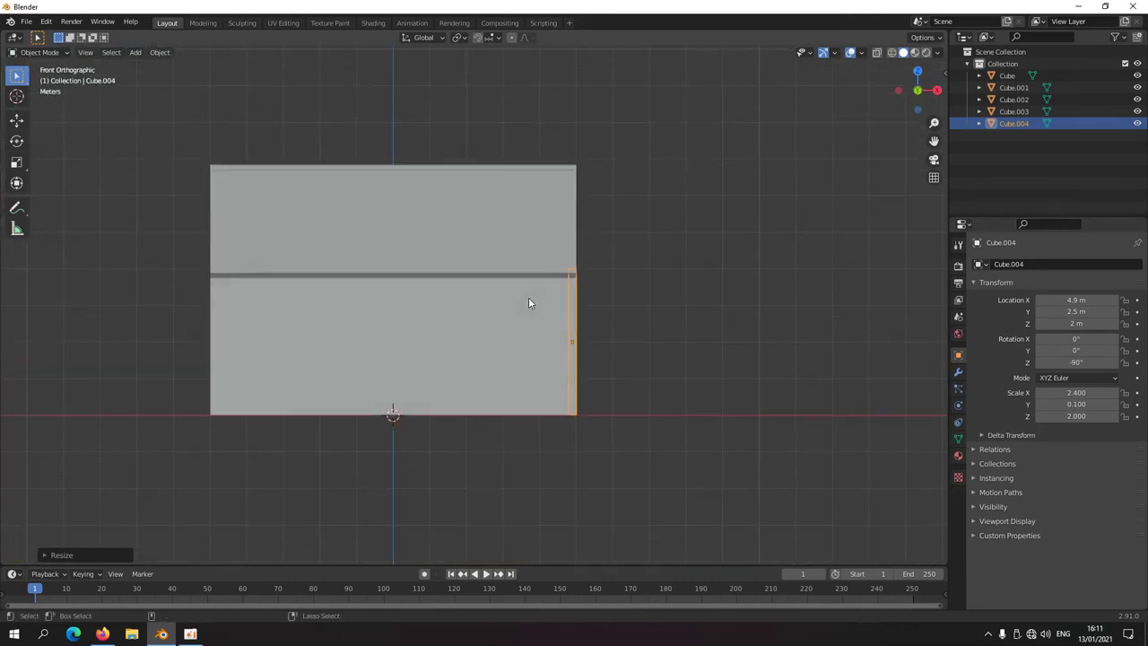
middle_click_drag(528, 300, 618, 343, "shift")
scroll(618, 342, "up", 2)
key("shift+d")
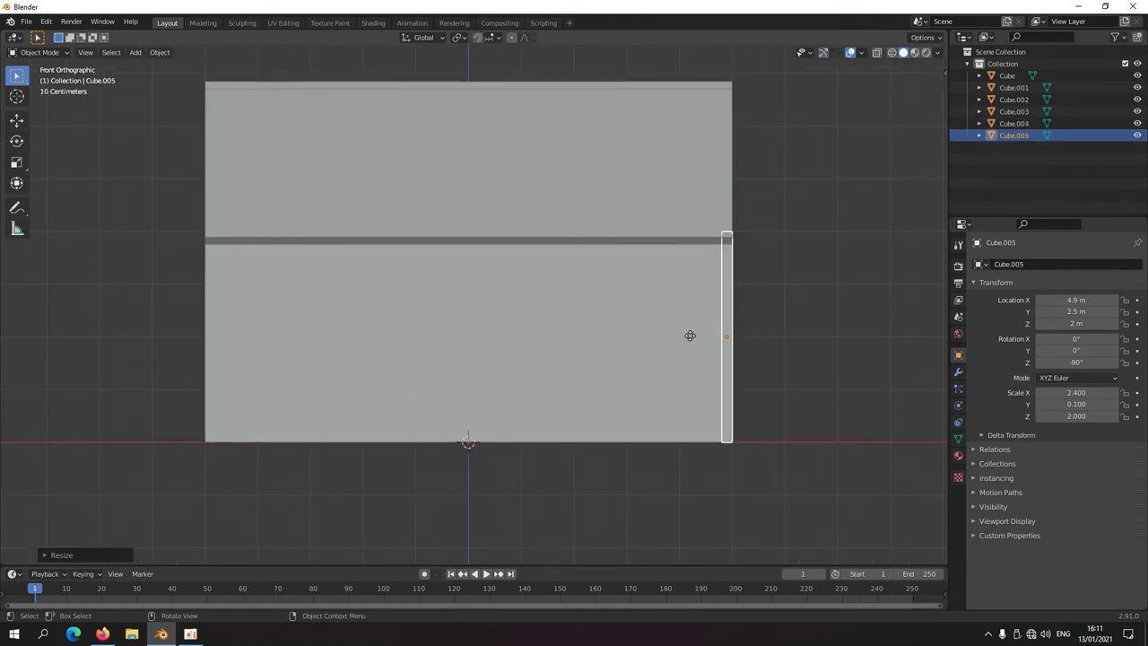
key("x")
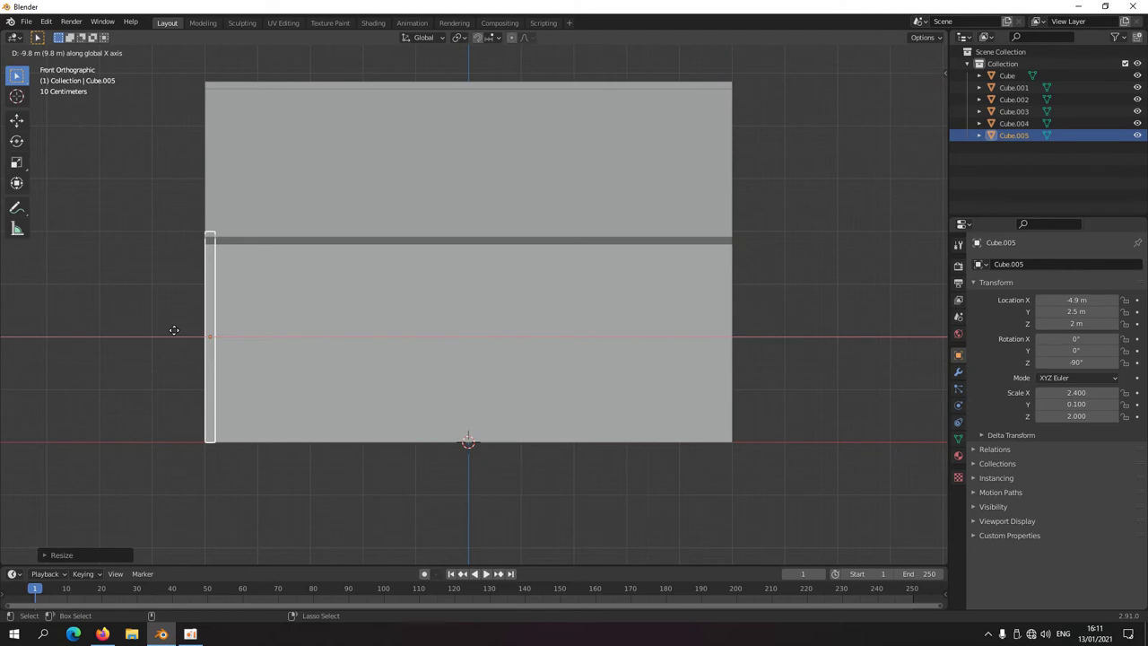
left_click(174, 329)
scroll(443, 386, "down", 5)
middle_click_drag(539, 339, 508, 319)
Duplicate the end wall at X 4.9 m in place and rotate the copy 45° in the right view.
left_click(509, 440)
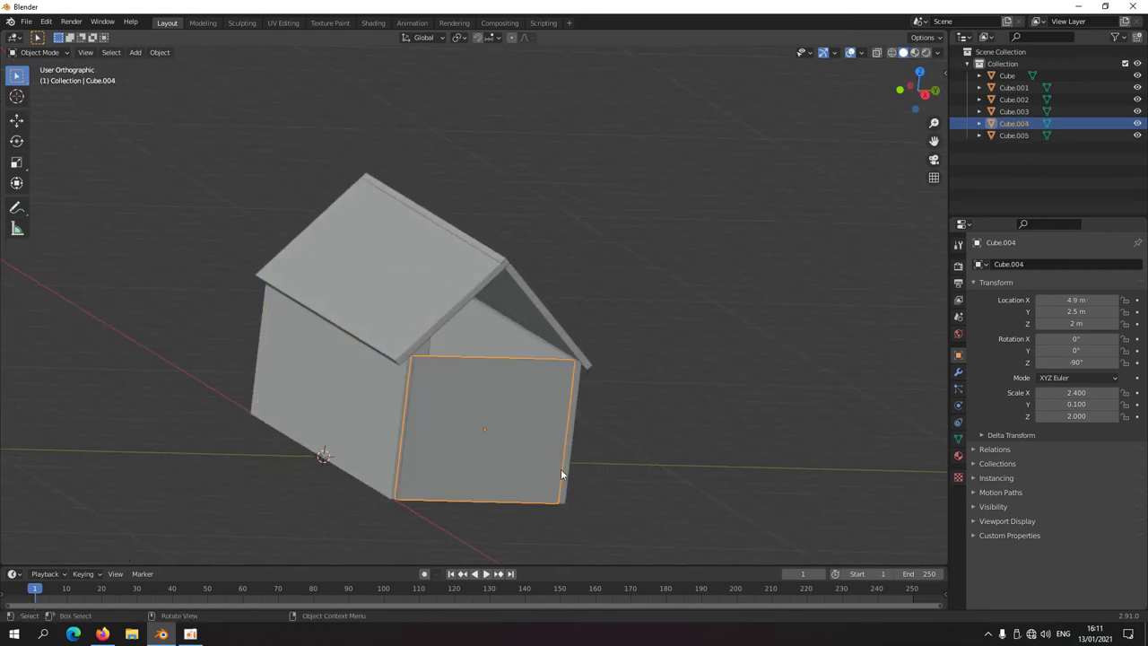
key("KP_3")
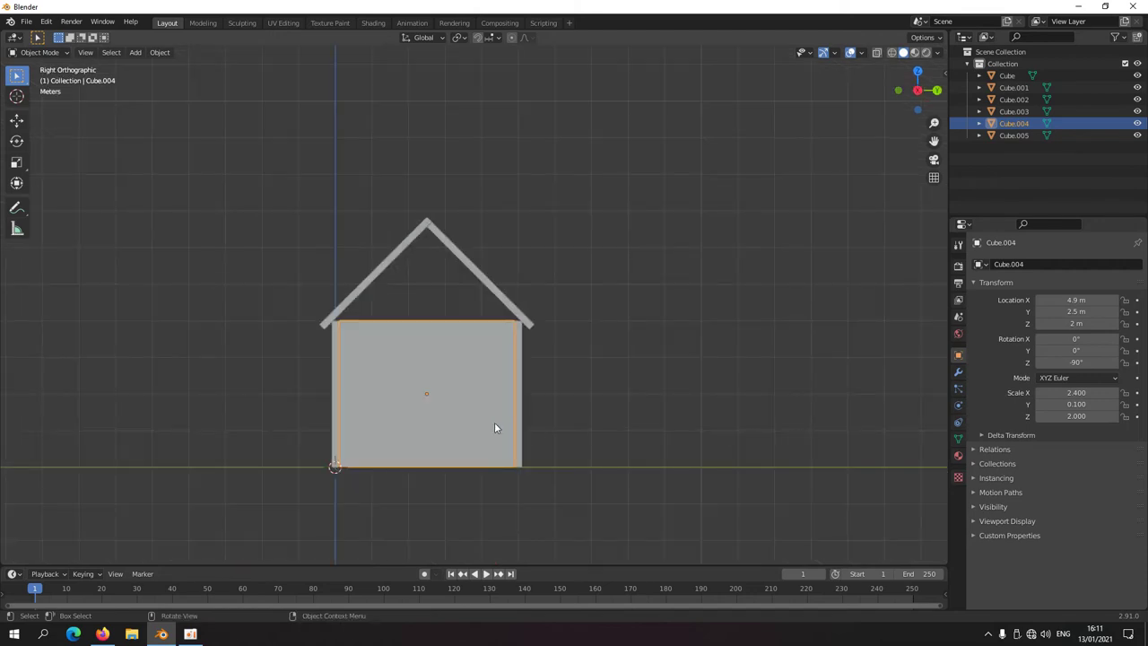
scroll(494, 427, "up", 3)
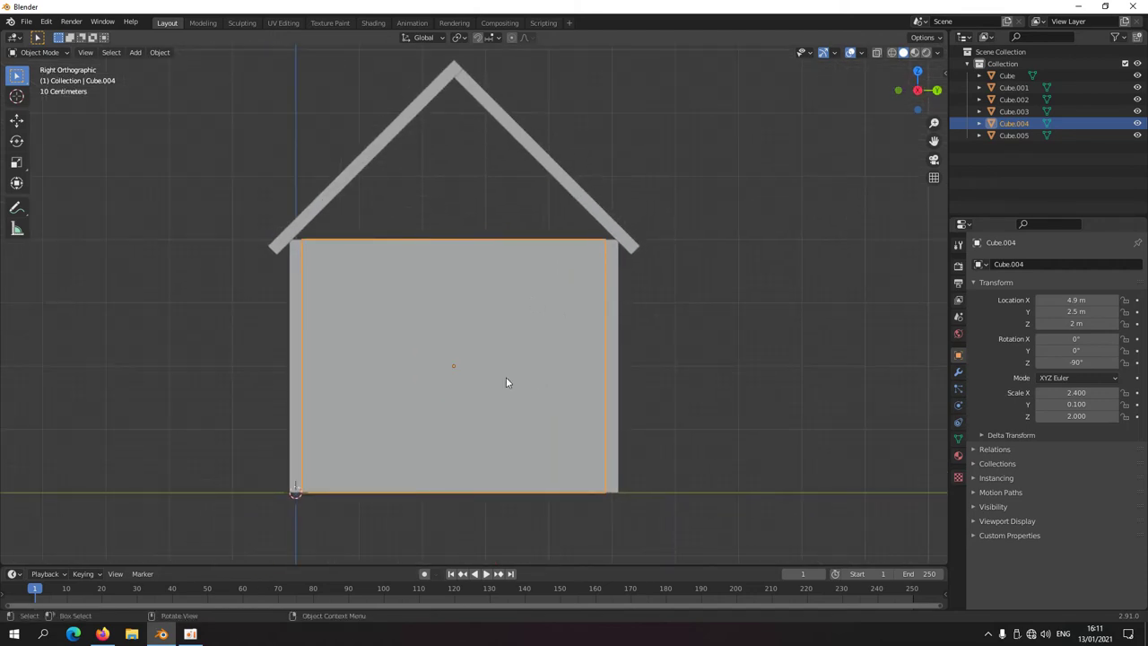
key("shift+d")
key("Escape")
key("r")
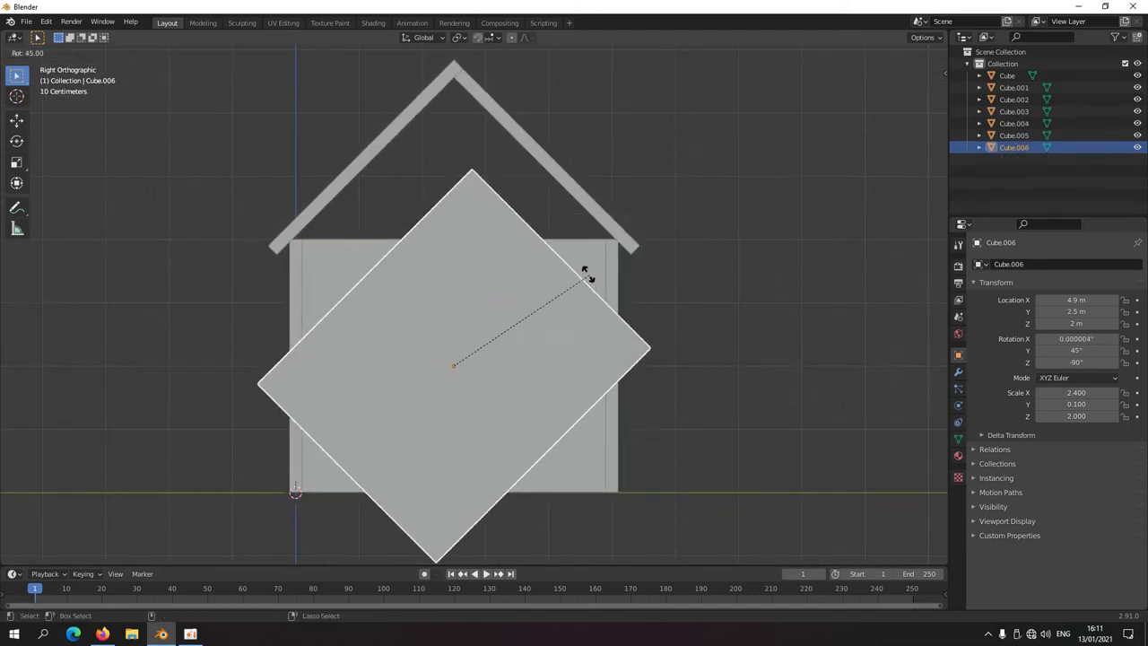
left_click(597, 271)
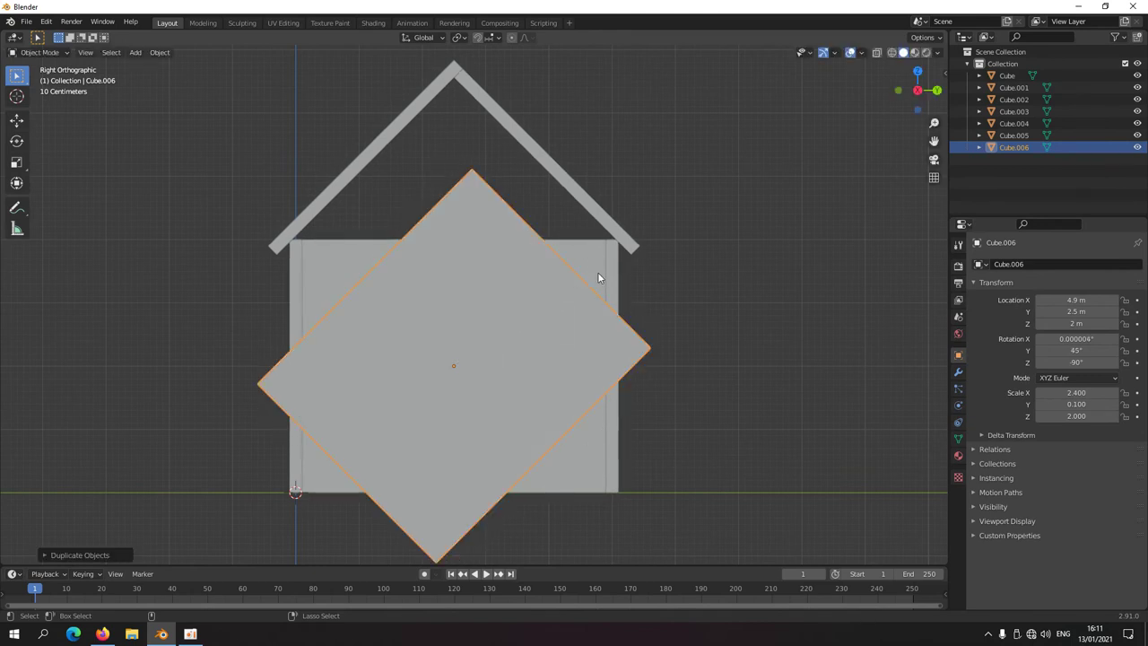
Clear the scale of the end-wall copy that is rotated 45°, resetting it to 1 on all axes.
key("g")
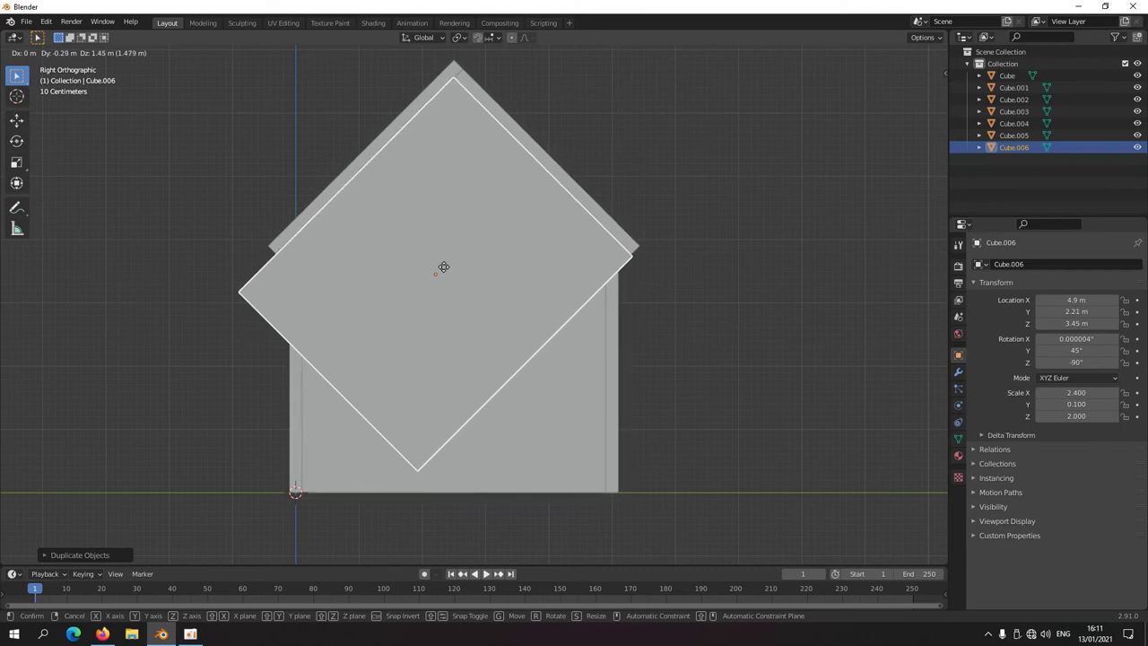
key("Escape")
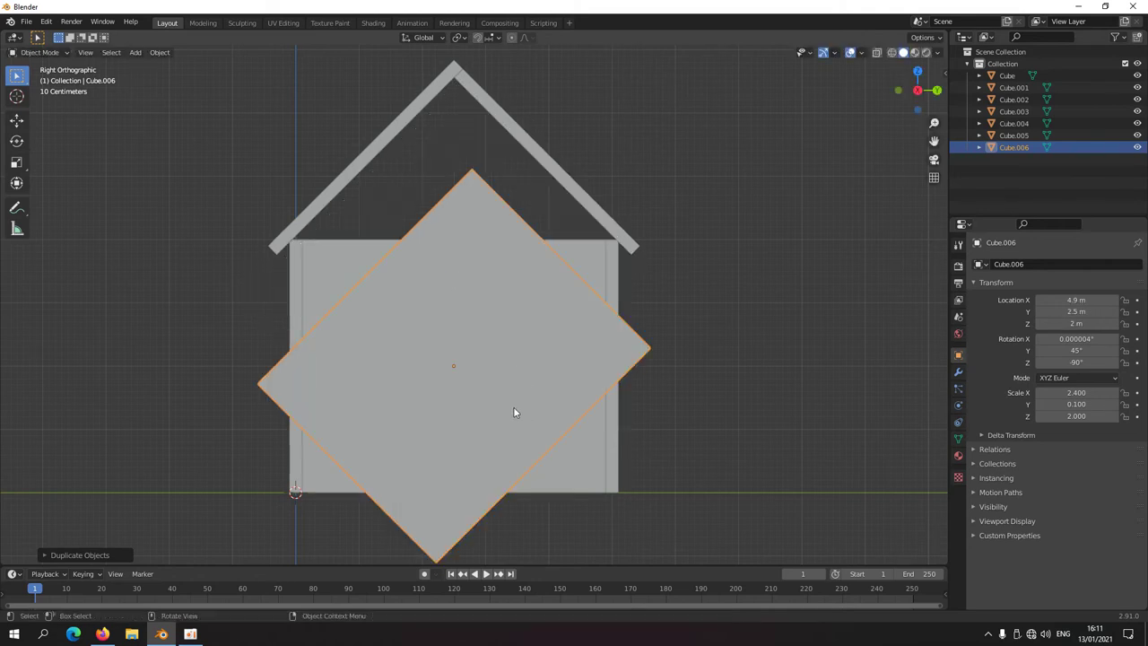
scroll(430, 365, "down", 5)
middle_click_drag(431, 365, 542, 407)
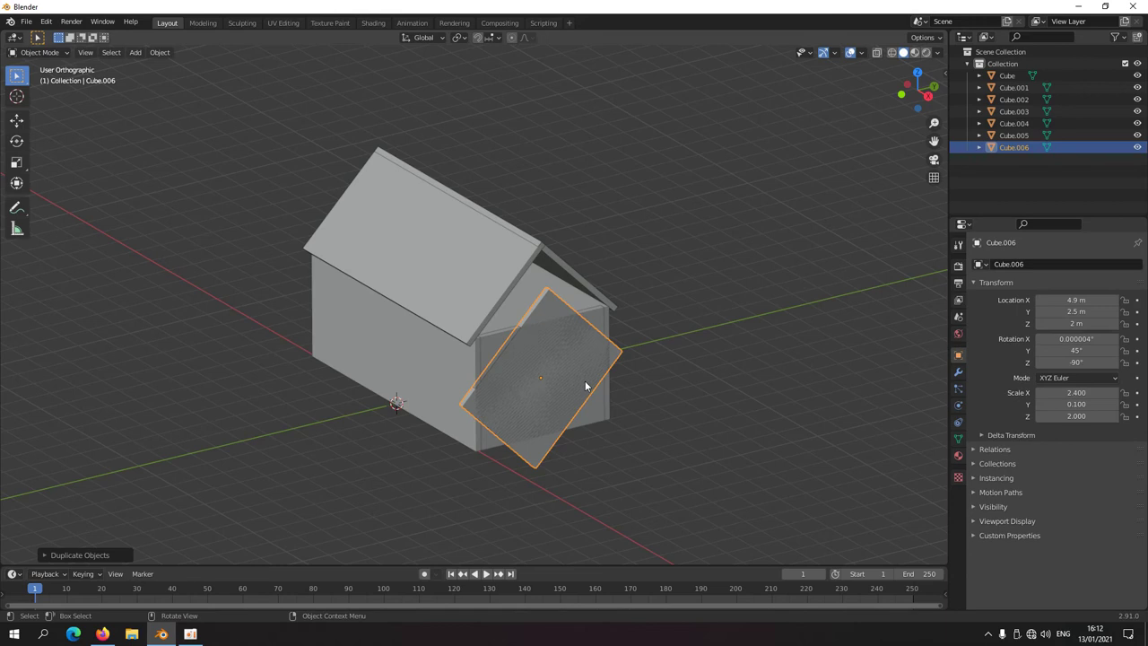
key("alt")
key("alt+s")
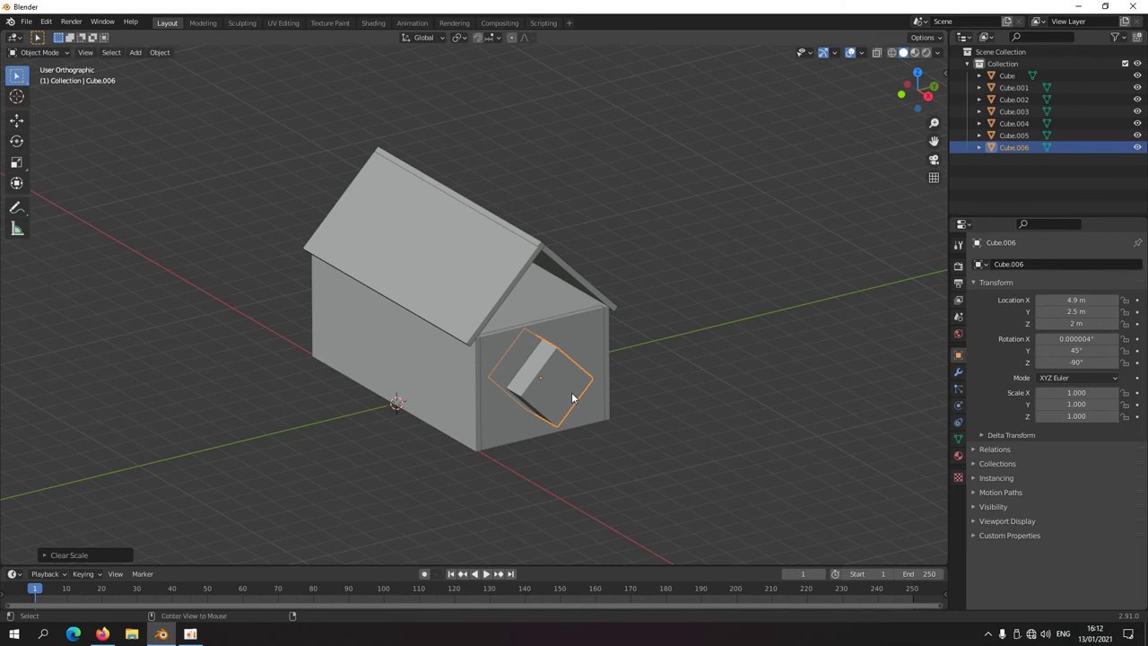
Try clearing the copy's rotation and location, and undo both changes.
key("alt+r")
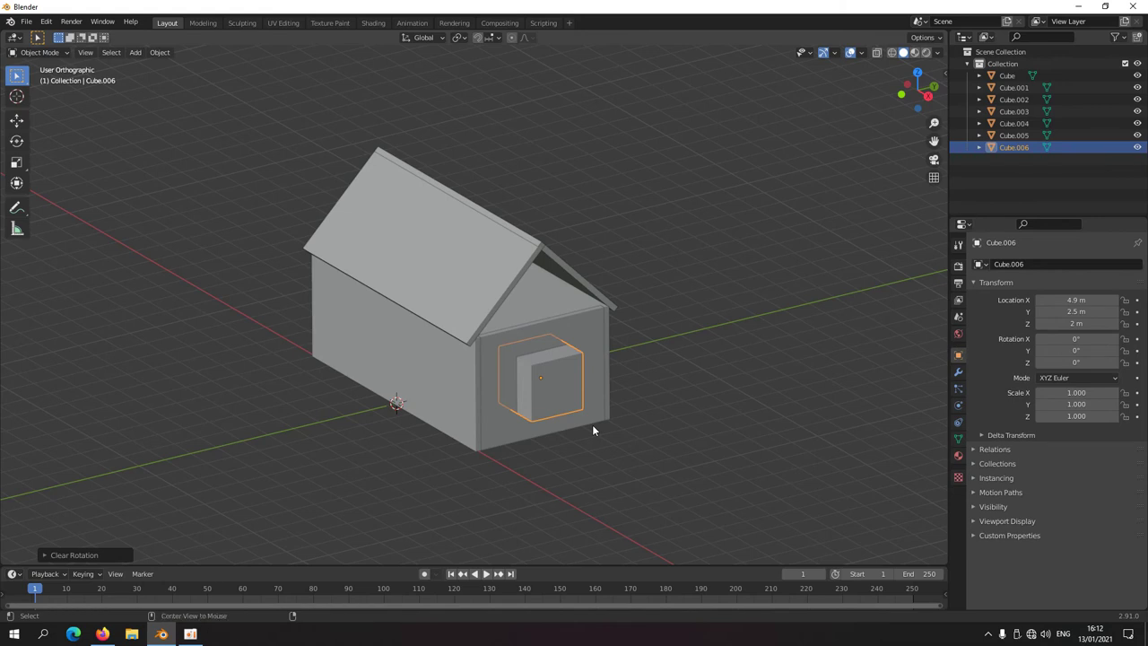
key("alt+g")
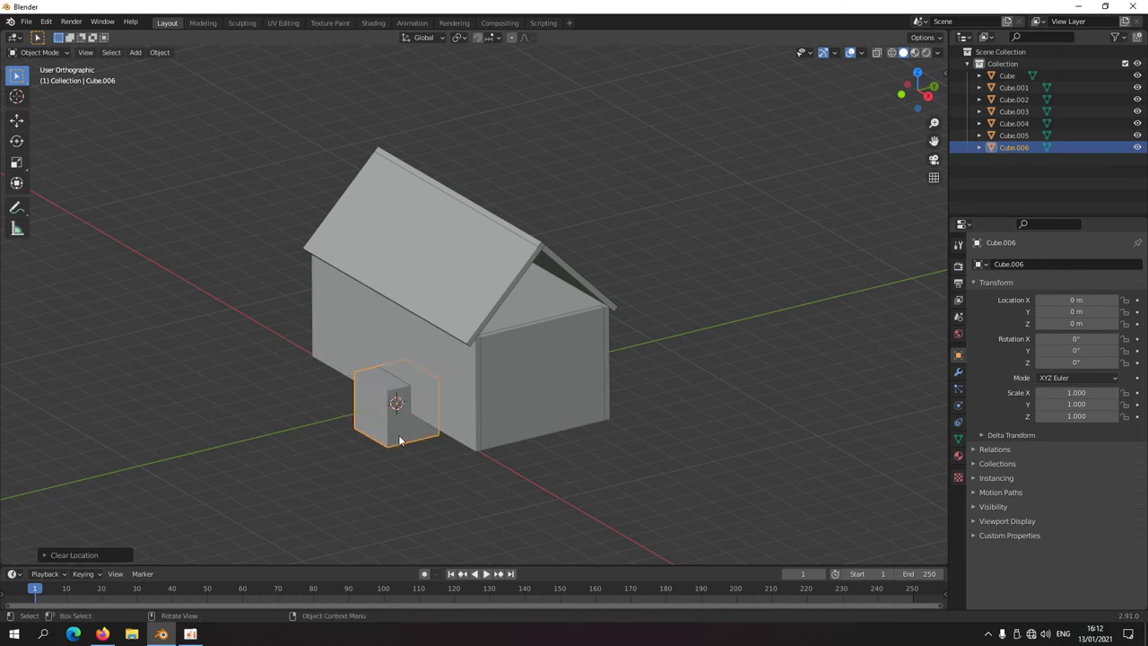
key("ctrl+z")
key("ctrl+z")
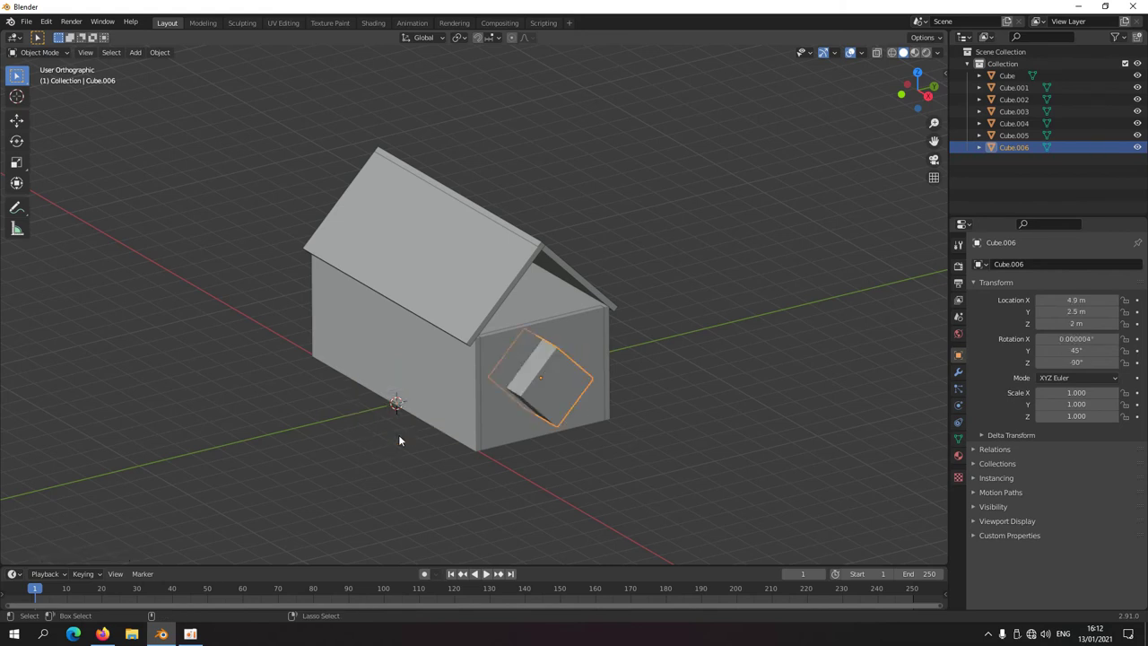
Scale the rotated cube by 0.1 along the global X axis to make it a thin slab.
scroll(570, 420, "up", 3)
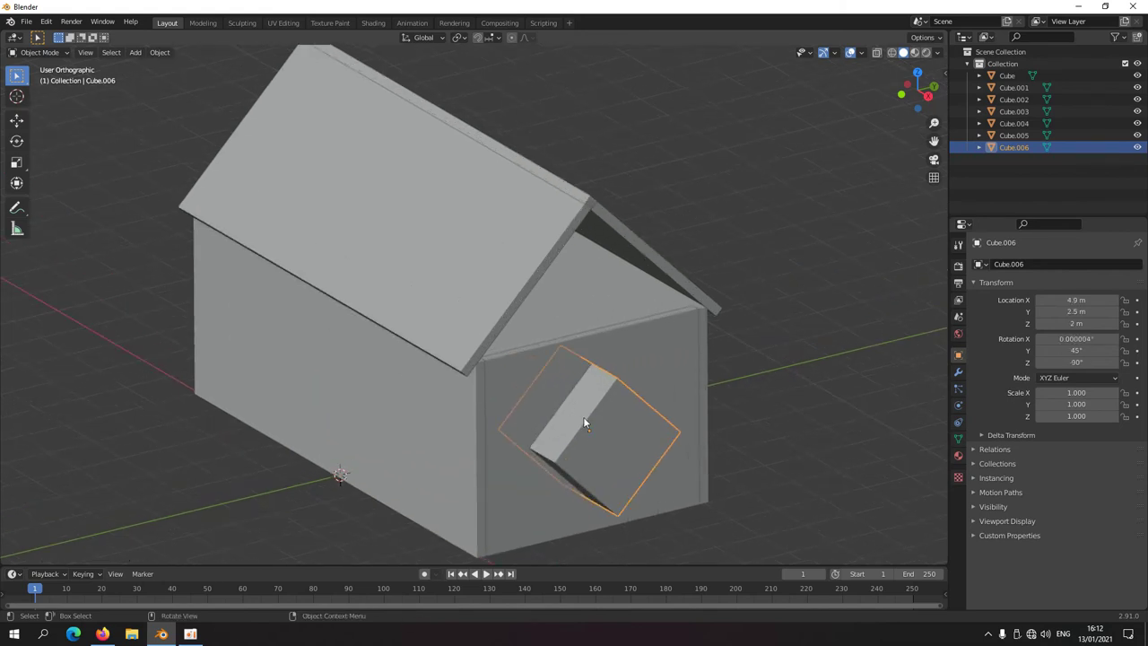
key("s")
key("x")
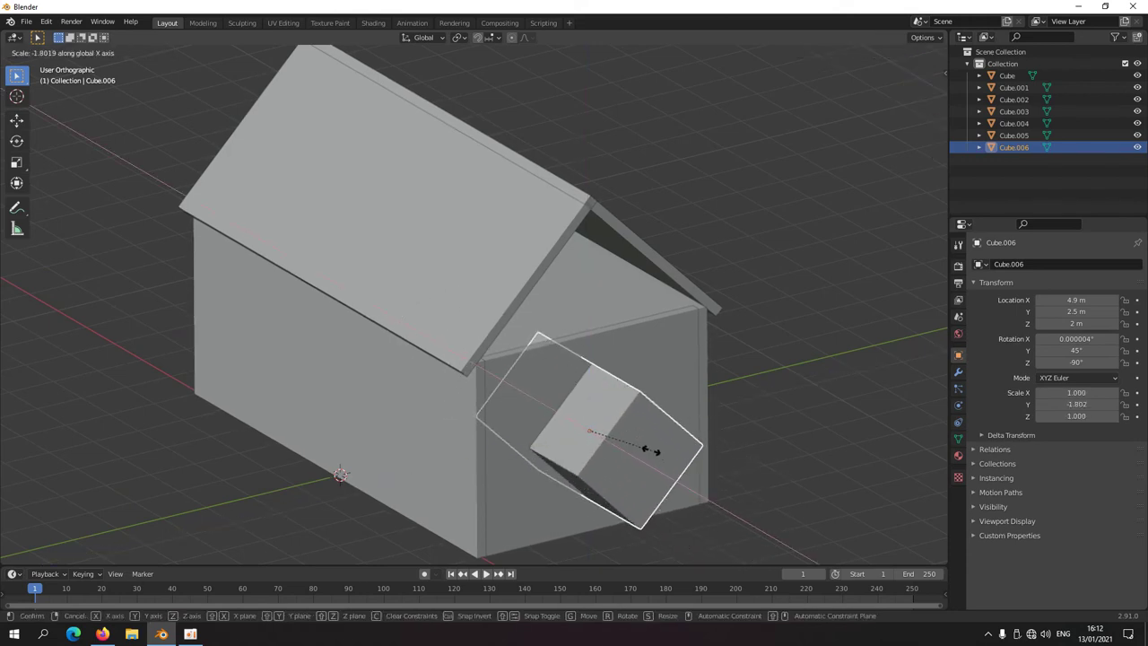
type(".1")
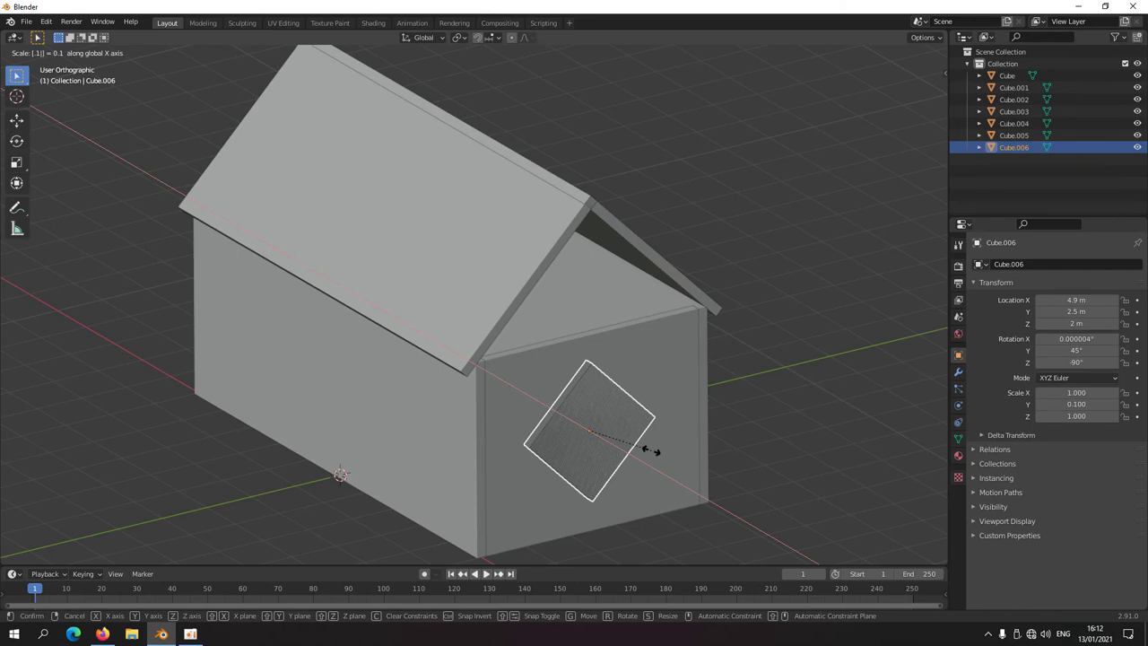
key("Return")
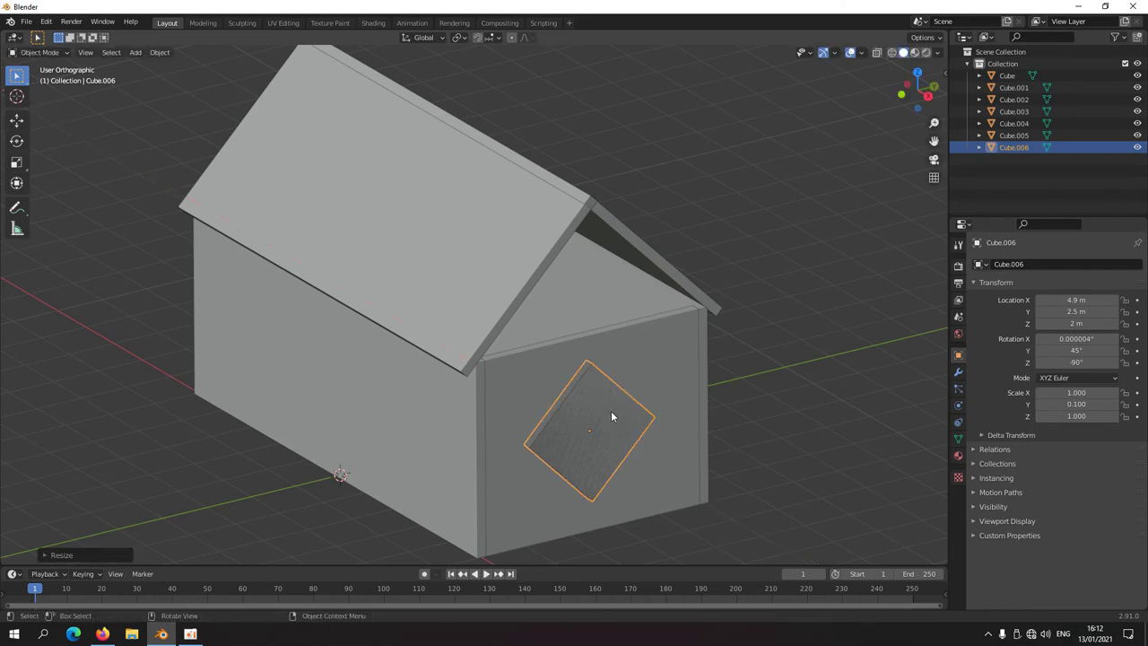
Raise the rotated slab along the Z axis to 4 m in the right view, centred on the wall's upper edge.
key("KP_3")
key("g")
key("z")
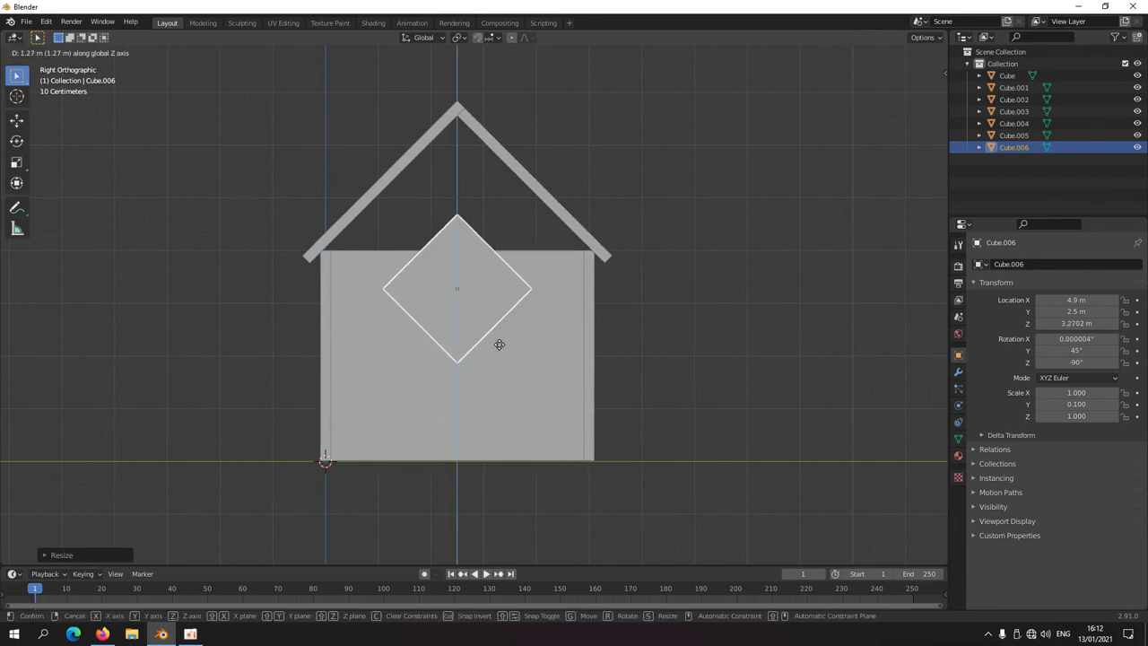
left_click(496, 310)
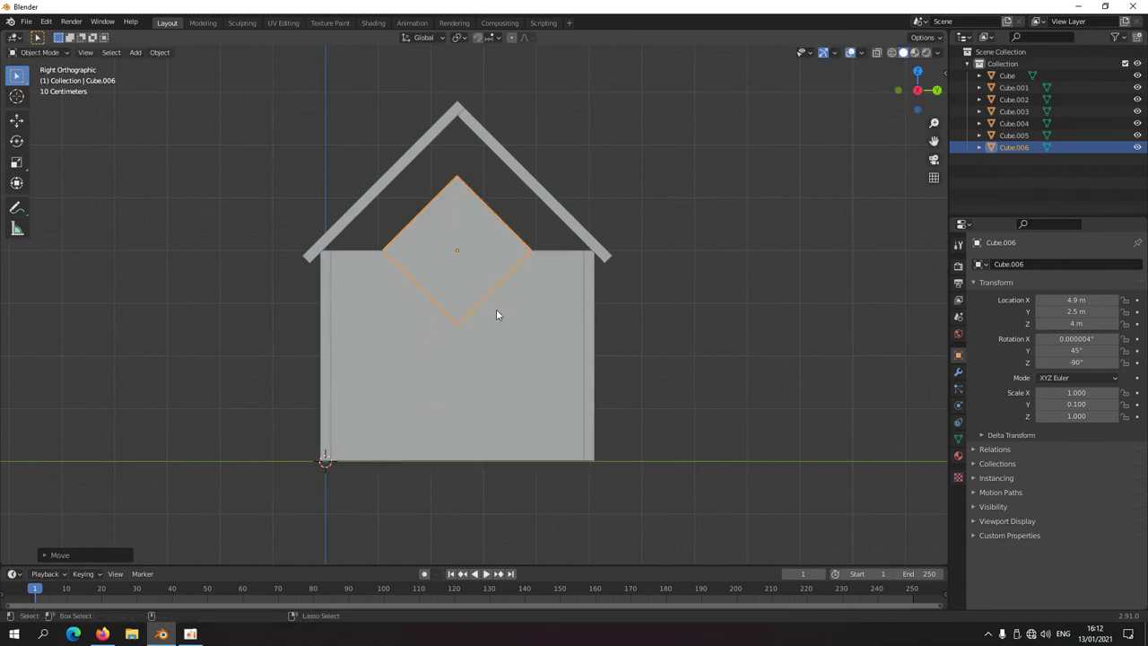
Try scaling the gable slab uniformly by 1.8, inspect its thickness against the end wall, and undo the scaling.
middle_click_drag(492, 257, 517, 355, "shift")
key("s")
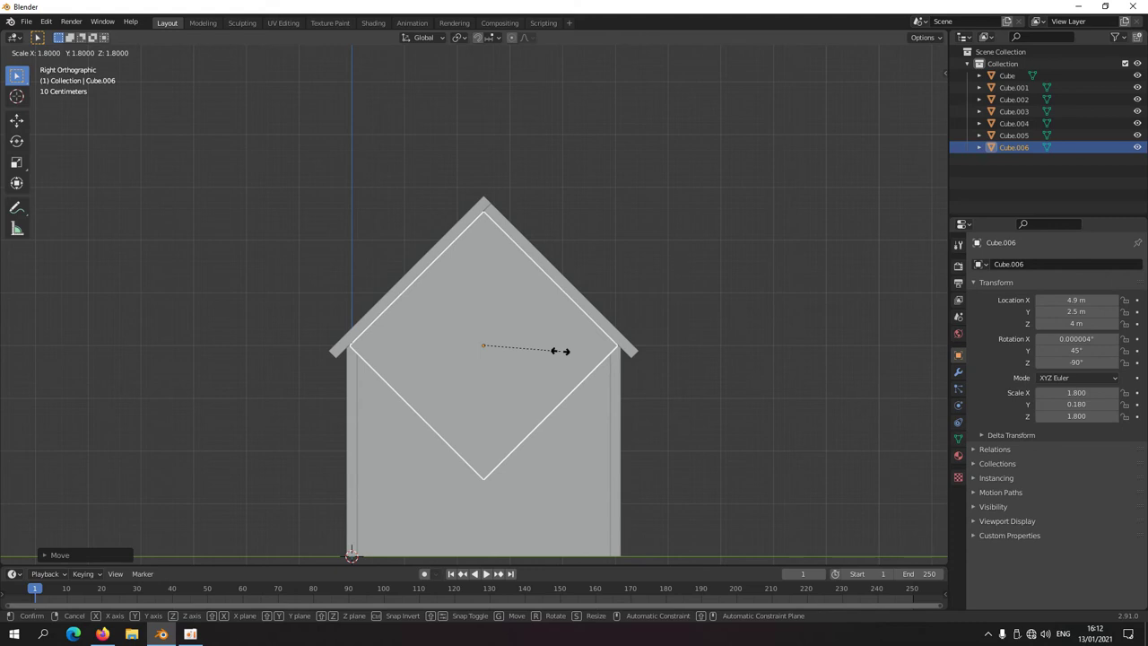
left_click(559, 351)
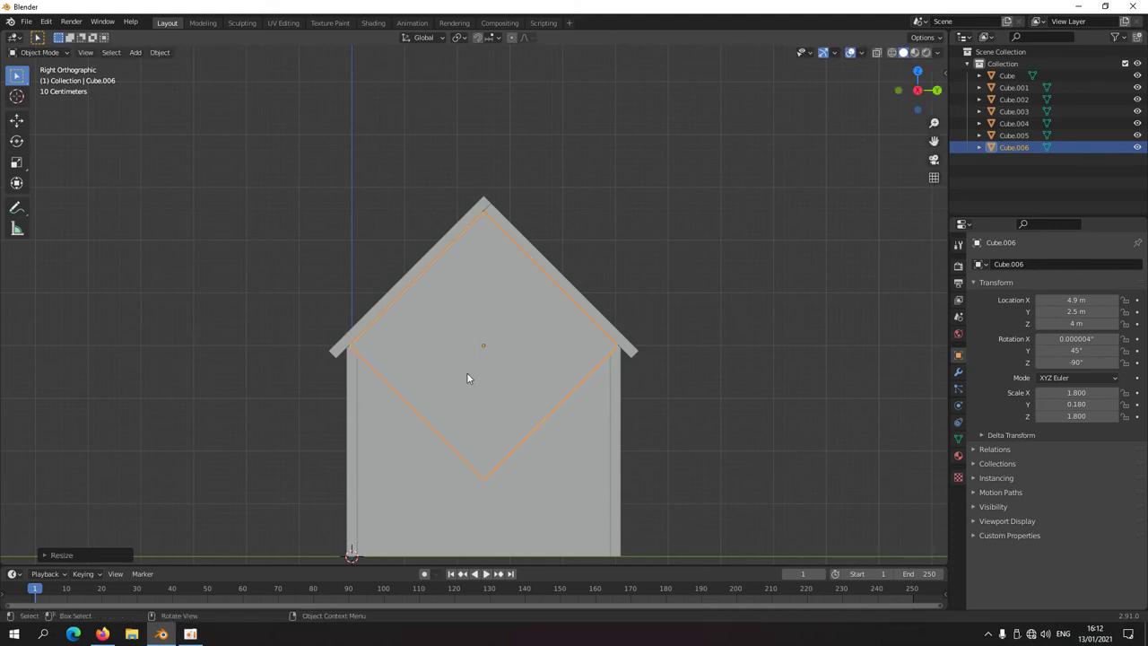
middle_click_drag(466, 376, 506, 413)
scroll(516, 411, "down", 5)
scroll(647, 430, "up", 6)
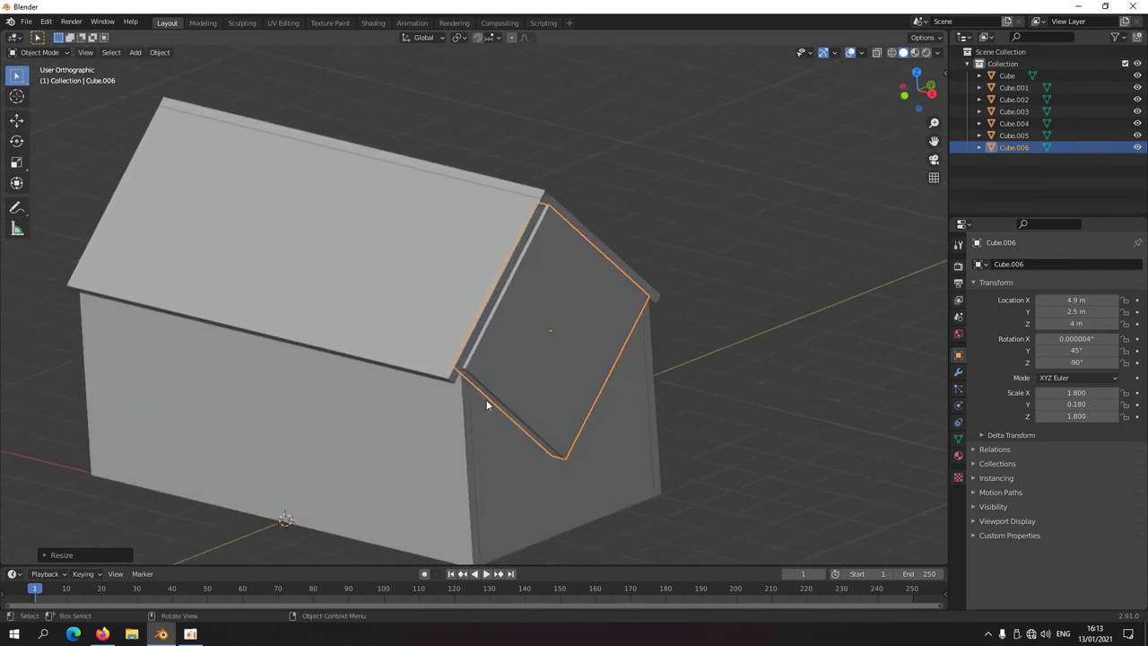
scroll(489, 401, "up", 4)
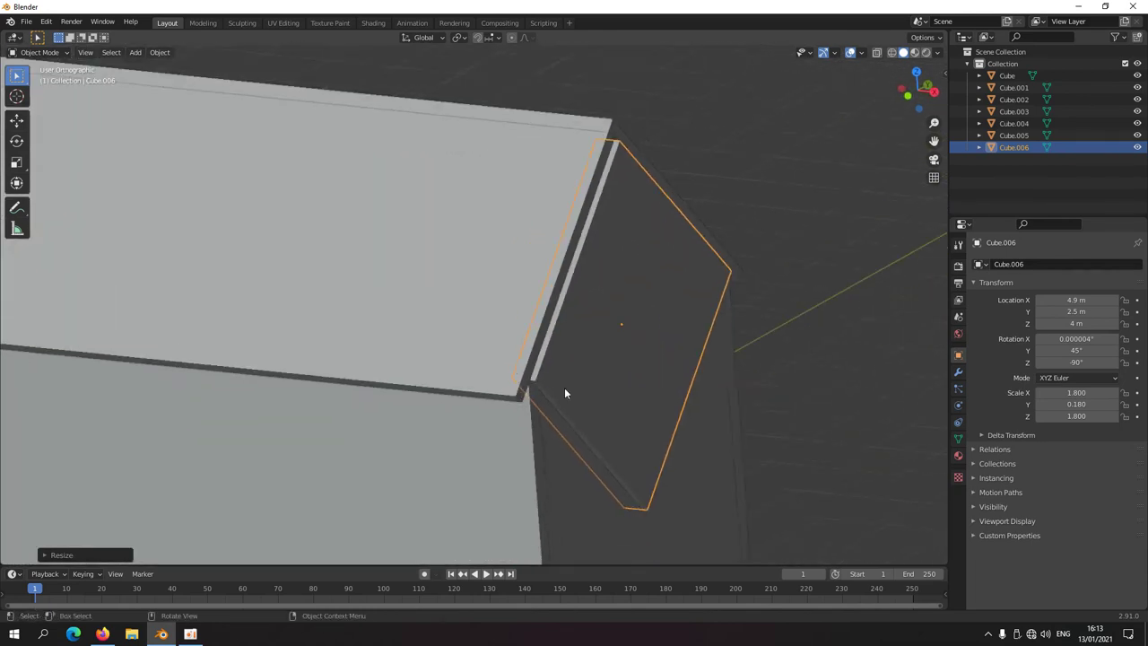
middle_click_drag(565, 393, 579, 398)
scroll(608, 393, "down", 3)
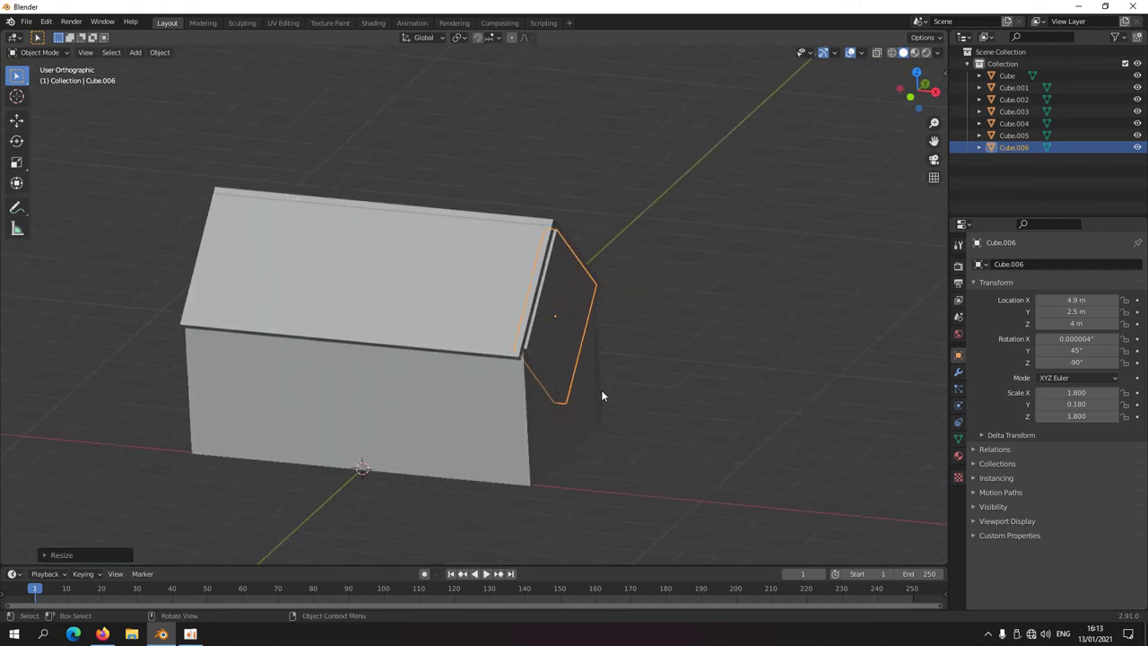
key("ctrl+z")
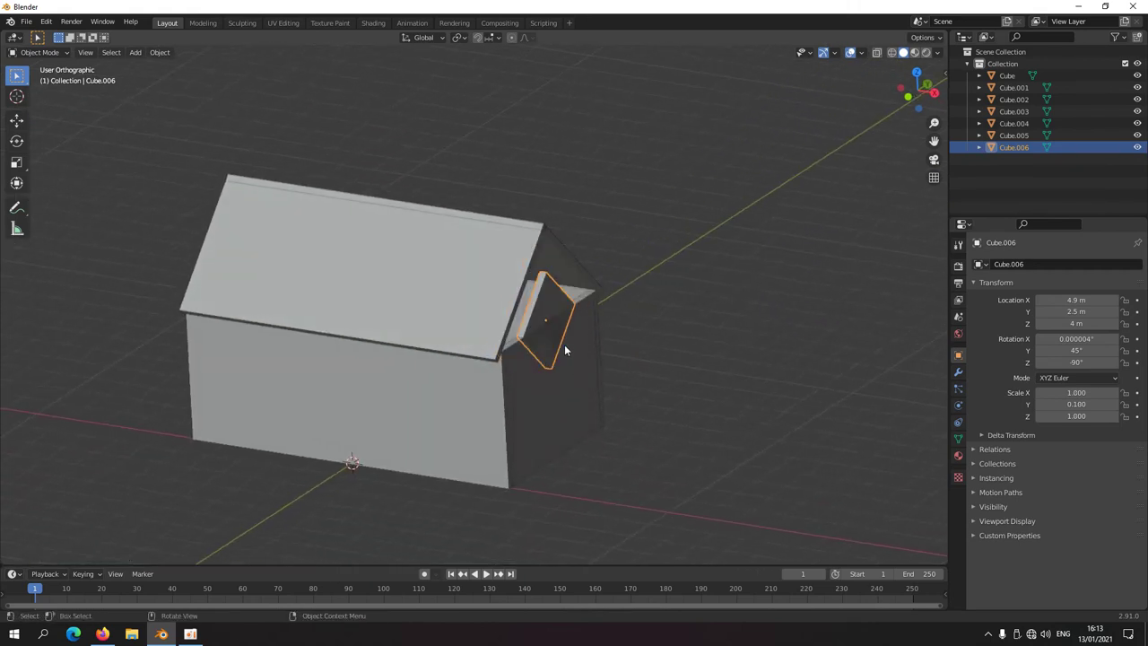
Scale the gable slab by 1.8 on the Y and Z axes only, locking the global X axis.
scroll(592, 361, "up", 4)
key("s")
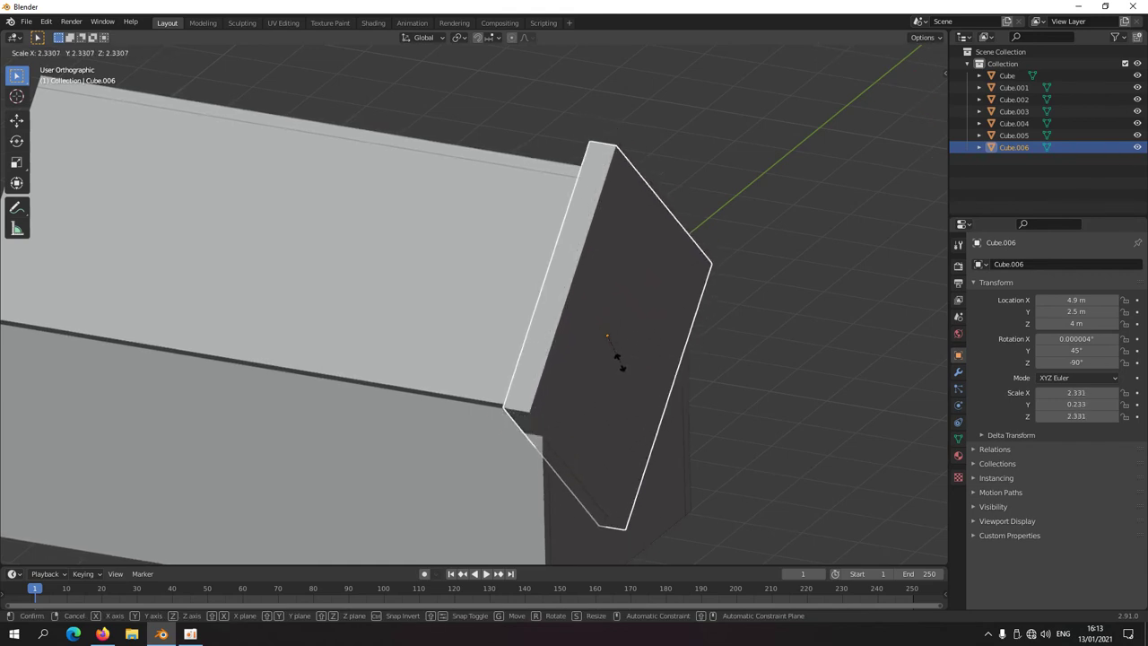
key("shift+x")
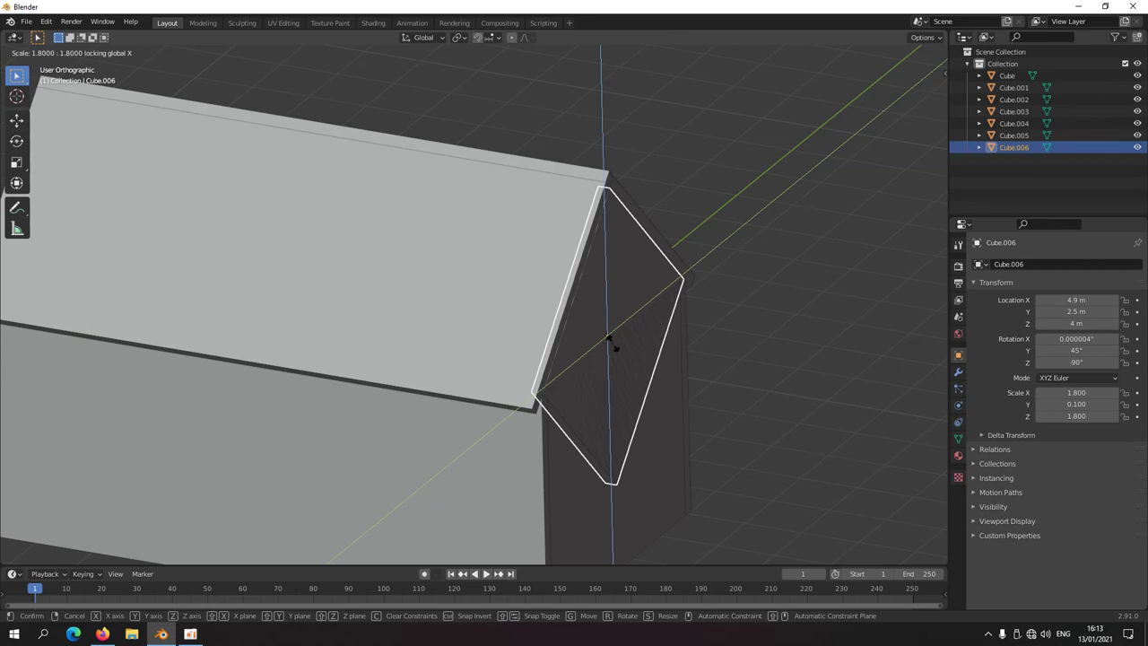
left_click(614, 346)
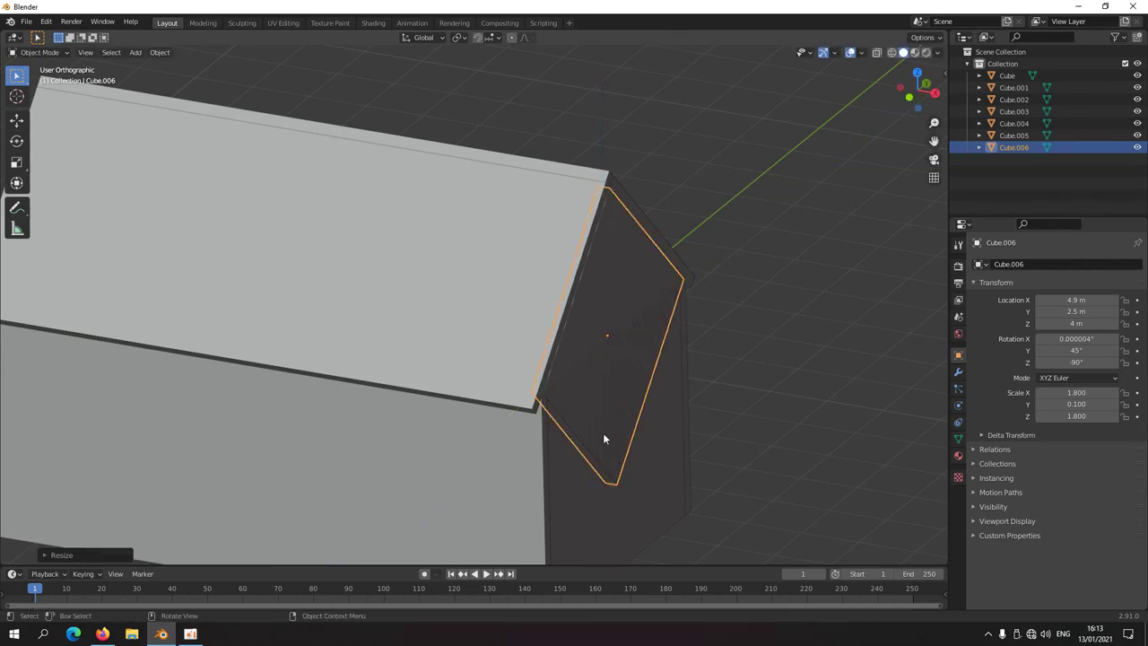
Duplicate the gable slab from the top view and shift the copy -9.8 m along the X axis to the opposite end.
middle_click_drag(603, 432, 599, 340)
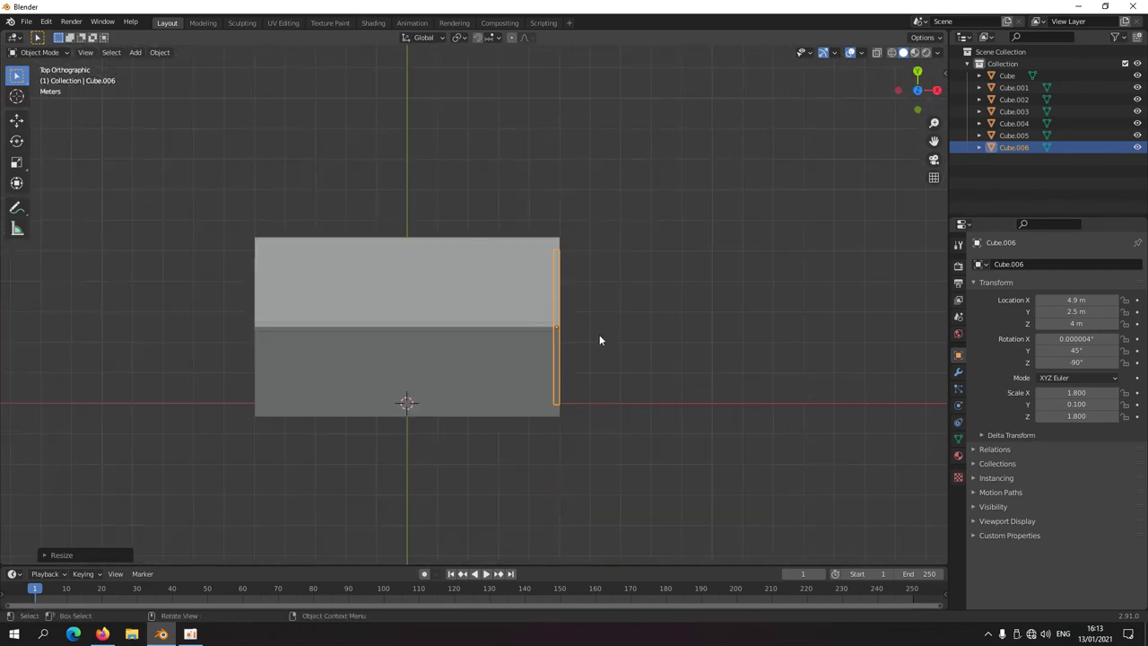
key("shift+d")
key("x")
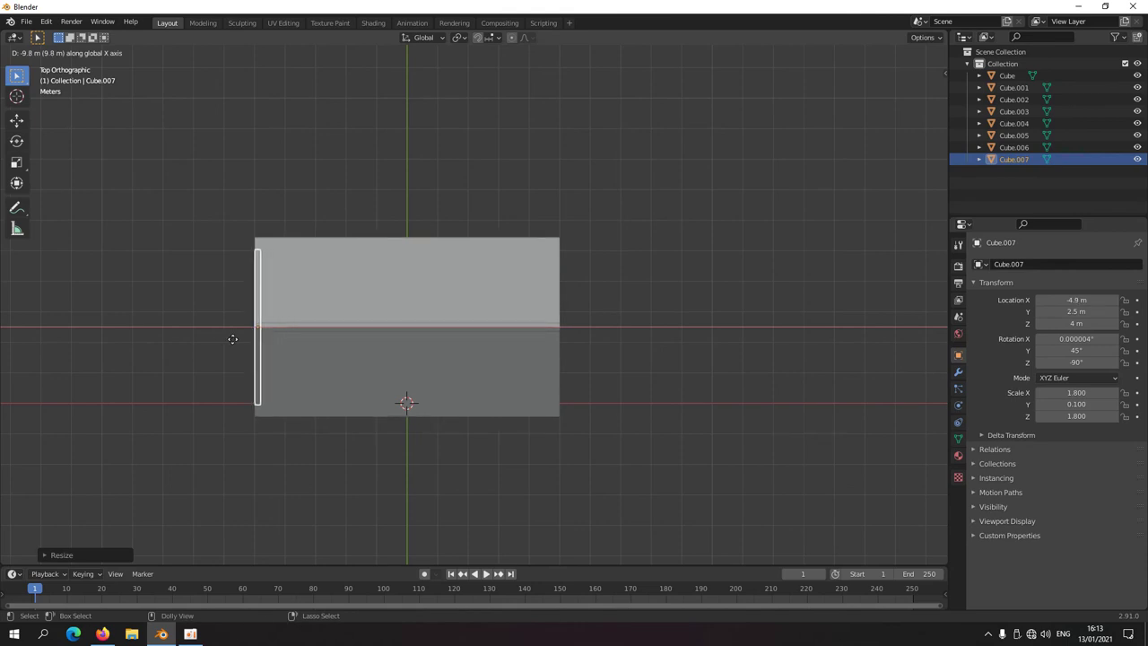
left_click(233, 339)
middle_click_drag(529, 381, 455, 343)
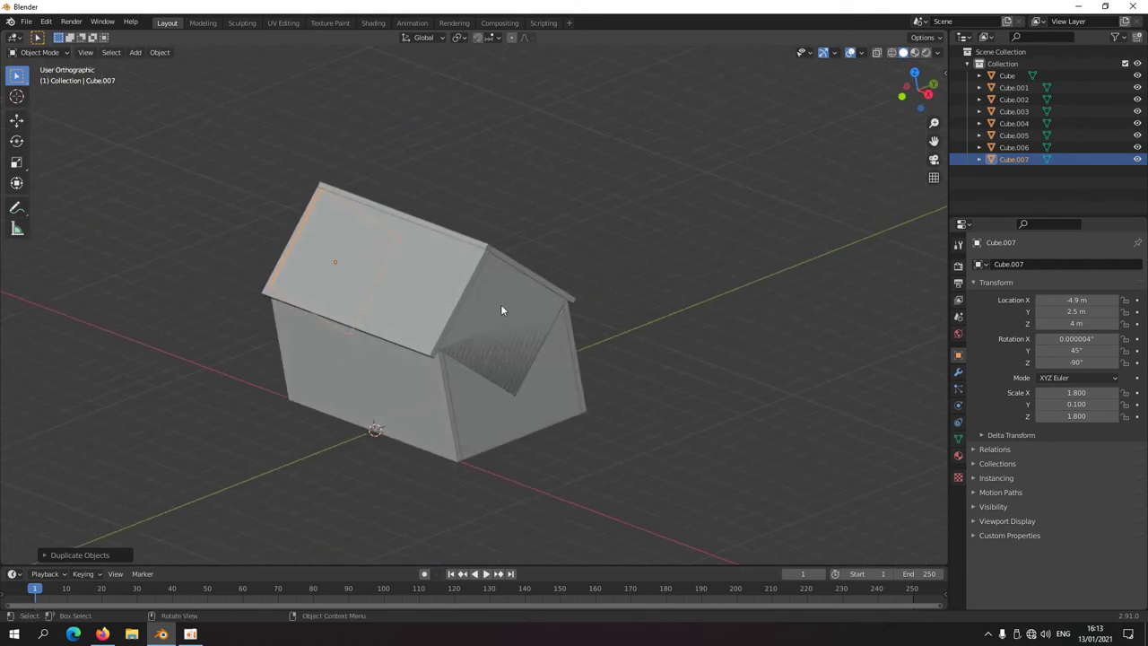
middle_click_drag(377, 418, 281, 389)
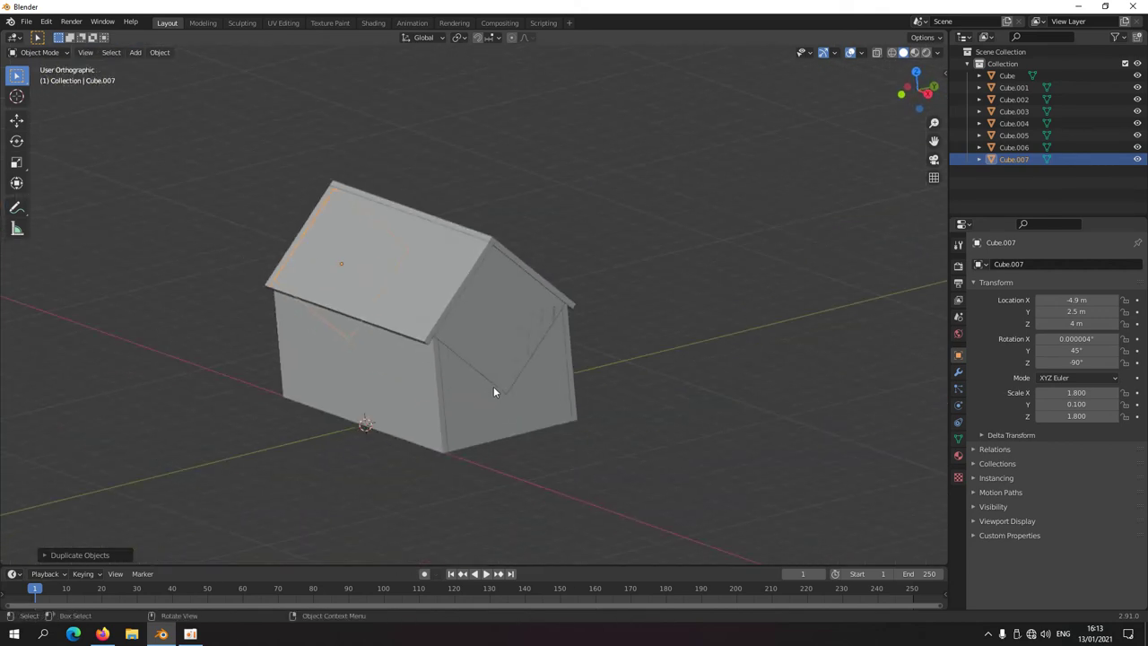
middle_click_drag(487, 377, 517, 399)
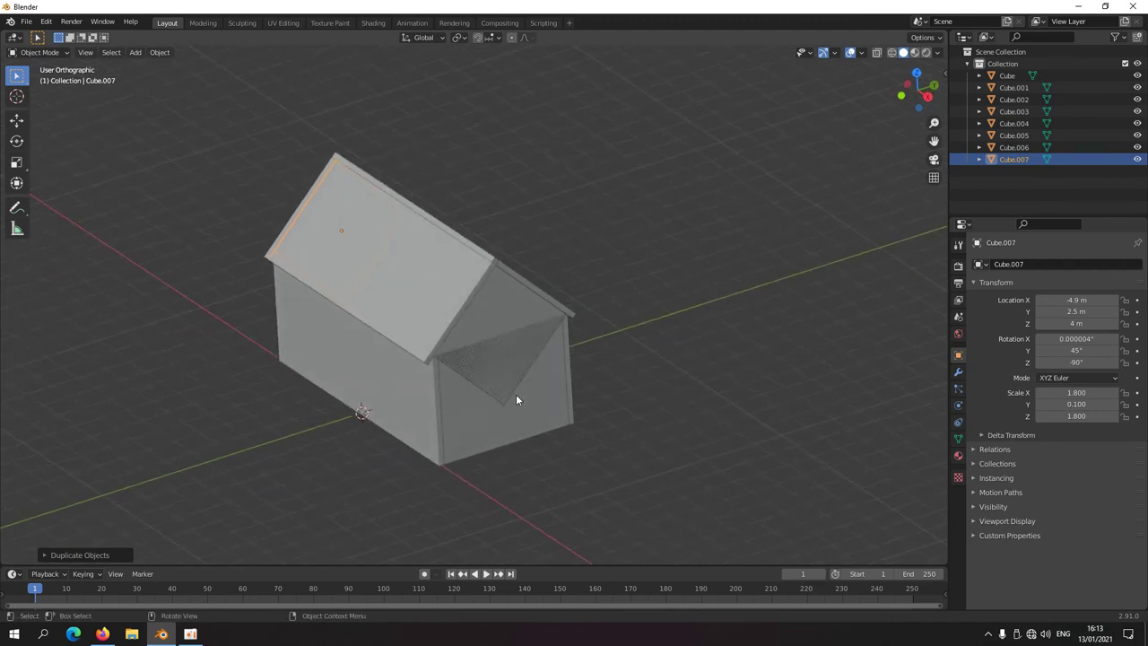
Try making a unit cube at the origin by duplicating the front side wall and clearing its scale and location, and delete it.
left_click(399, 392)
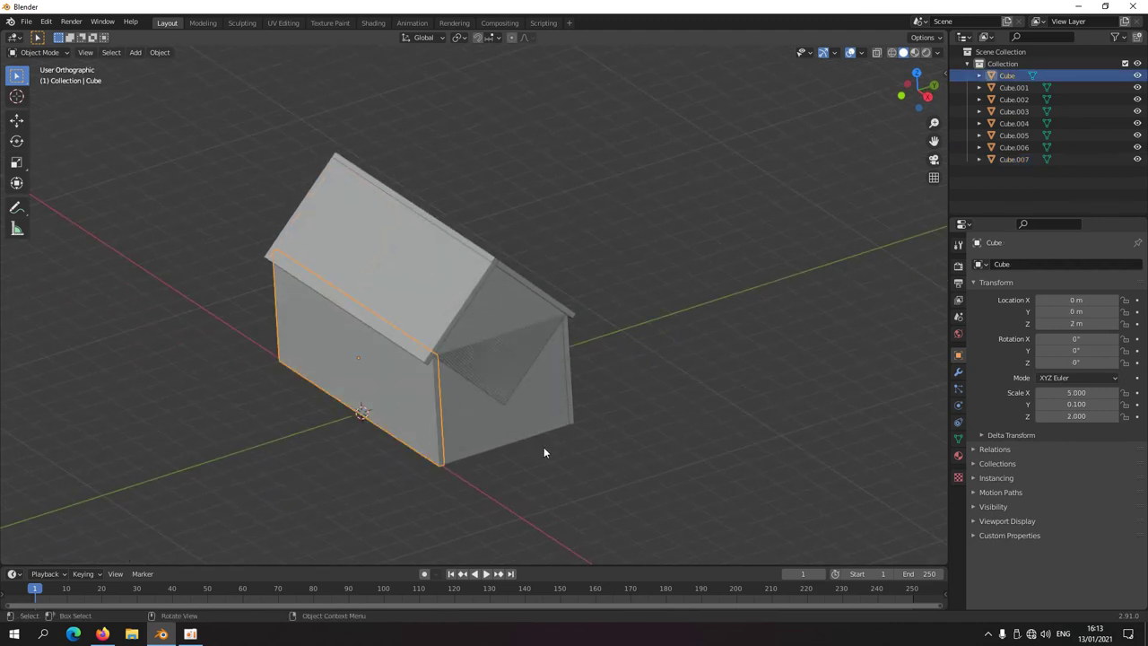
key("shift+d")
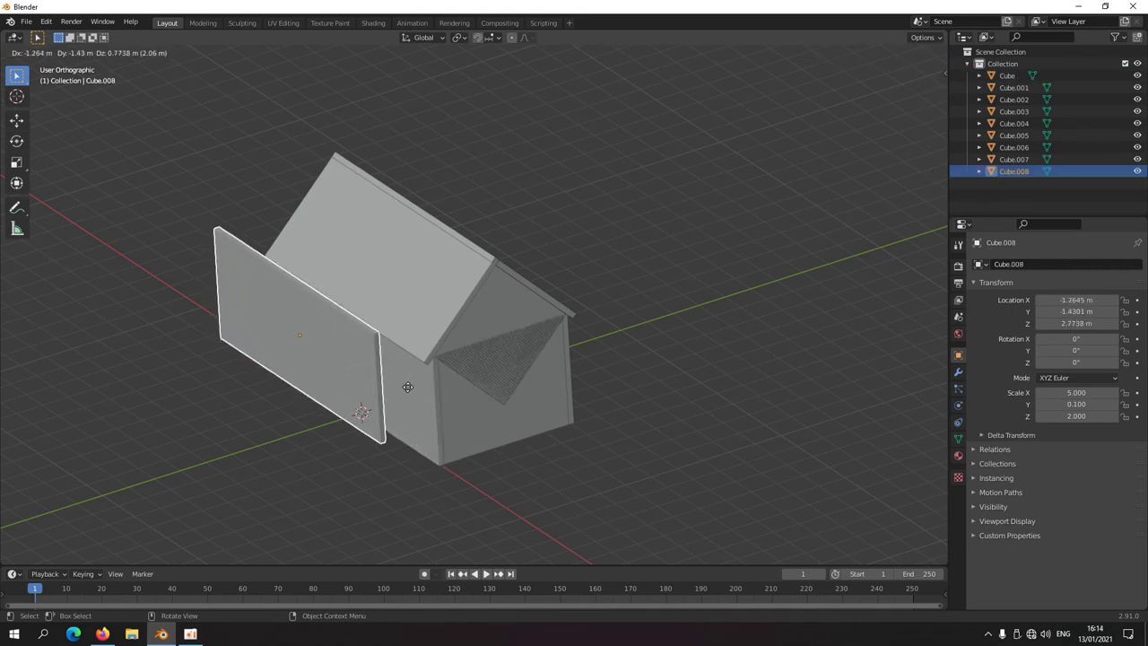
right_click(430, 376)
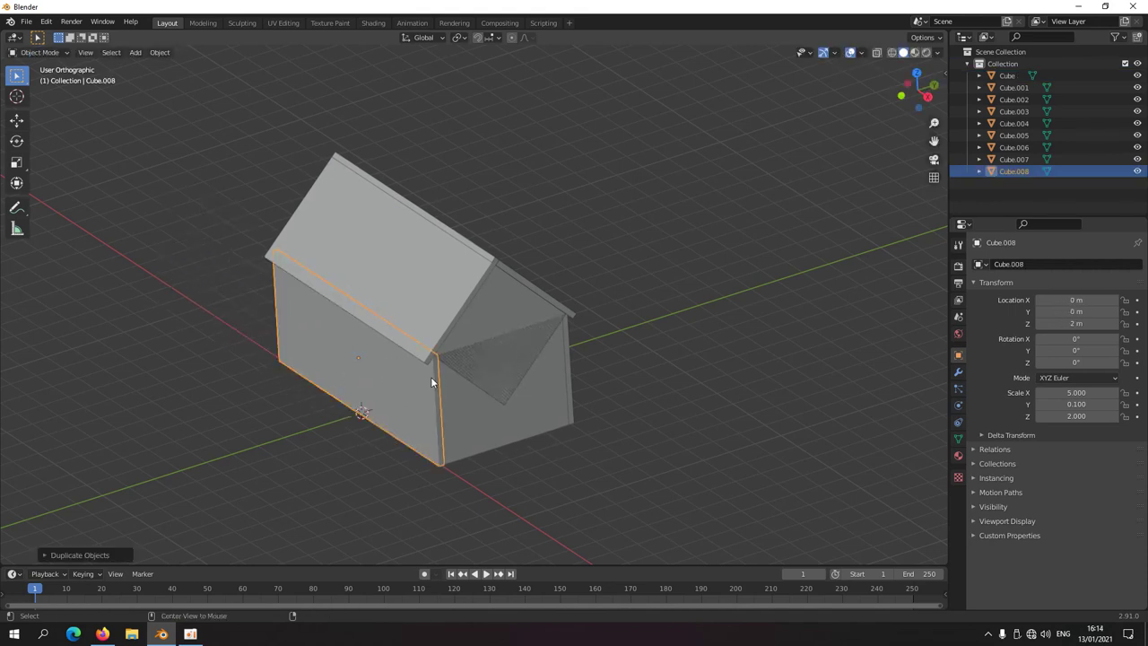
key("alt+s")
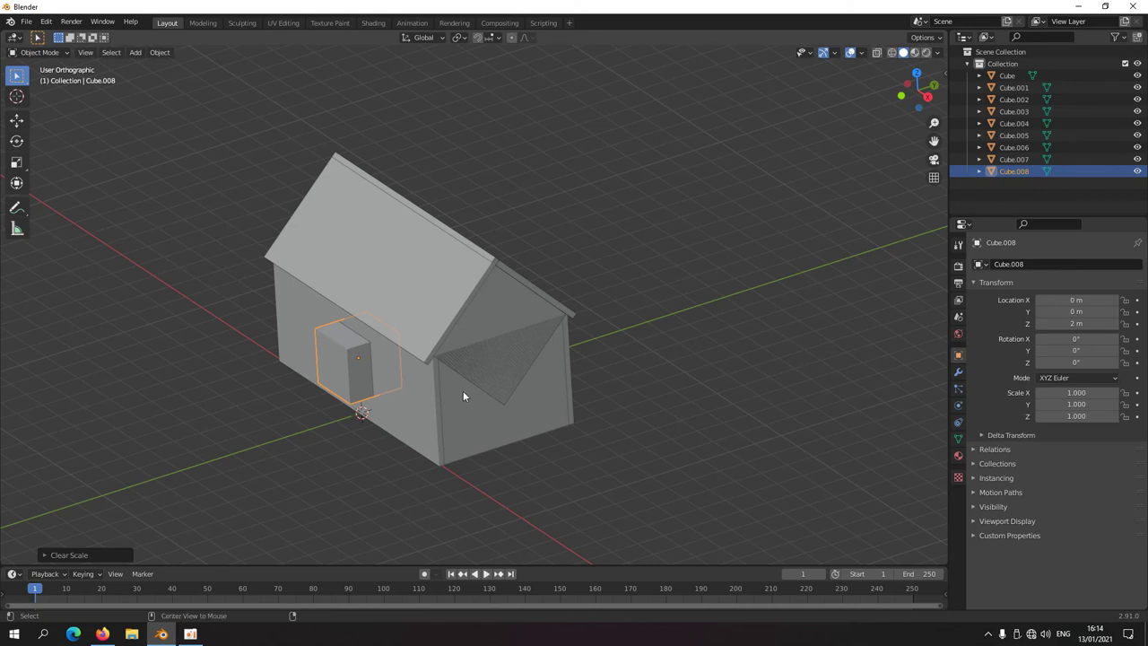
key("alt+g")
middle_click_drag(447, 417, 594, 397)
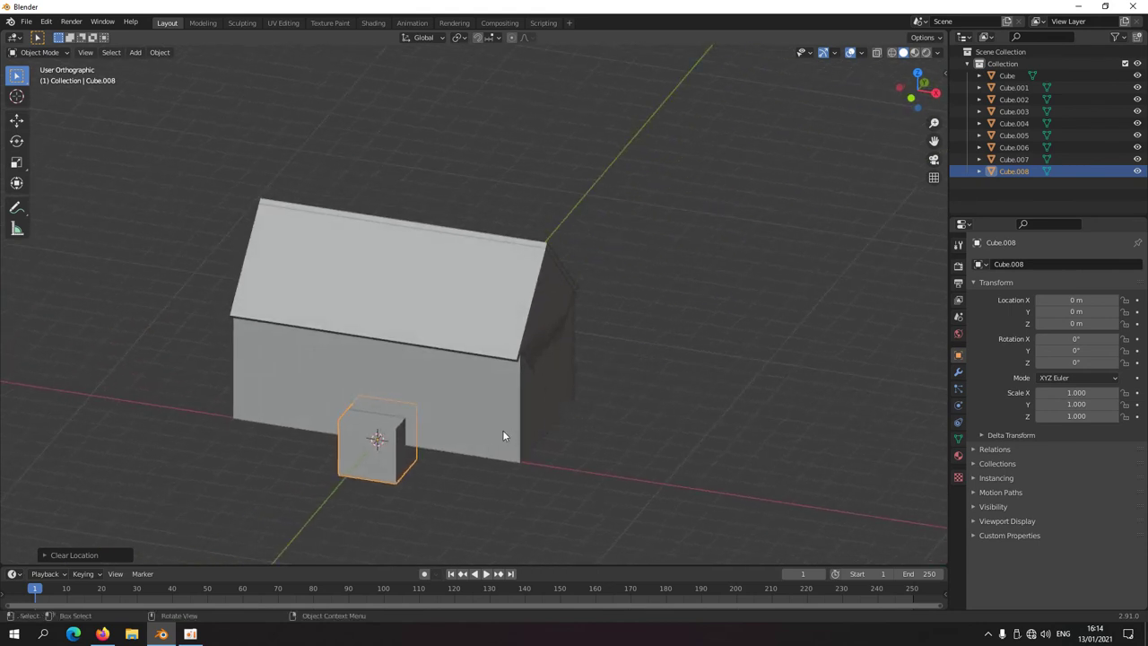
key("x")
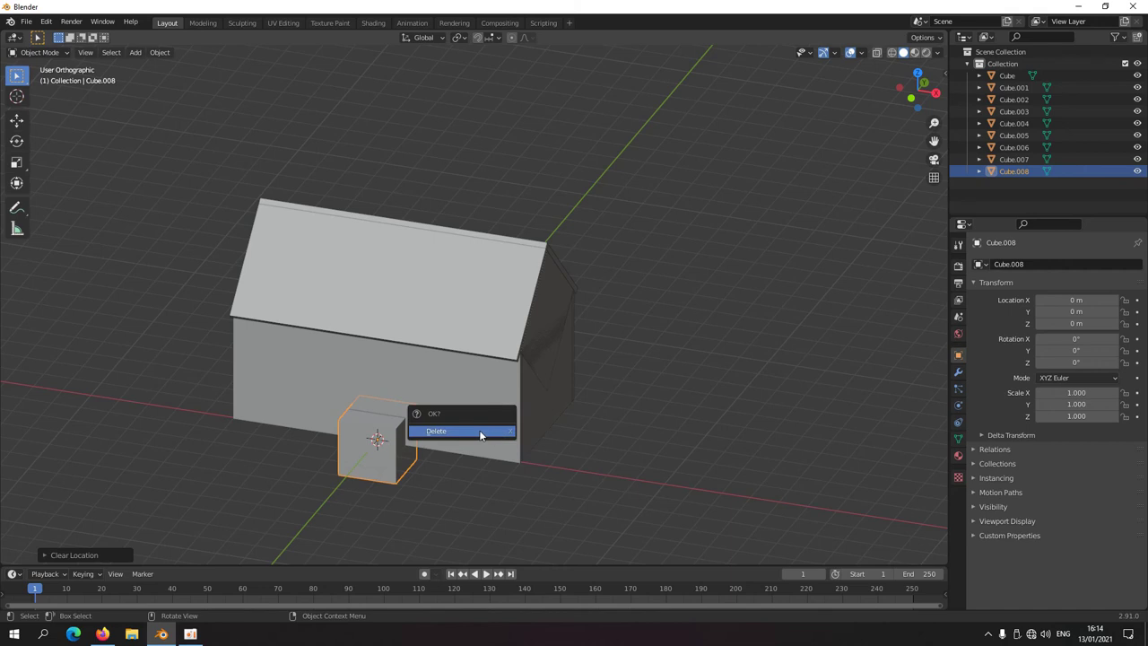
left_click(474, 432)
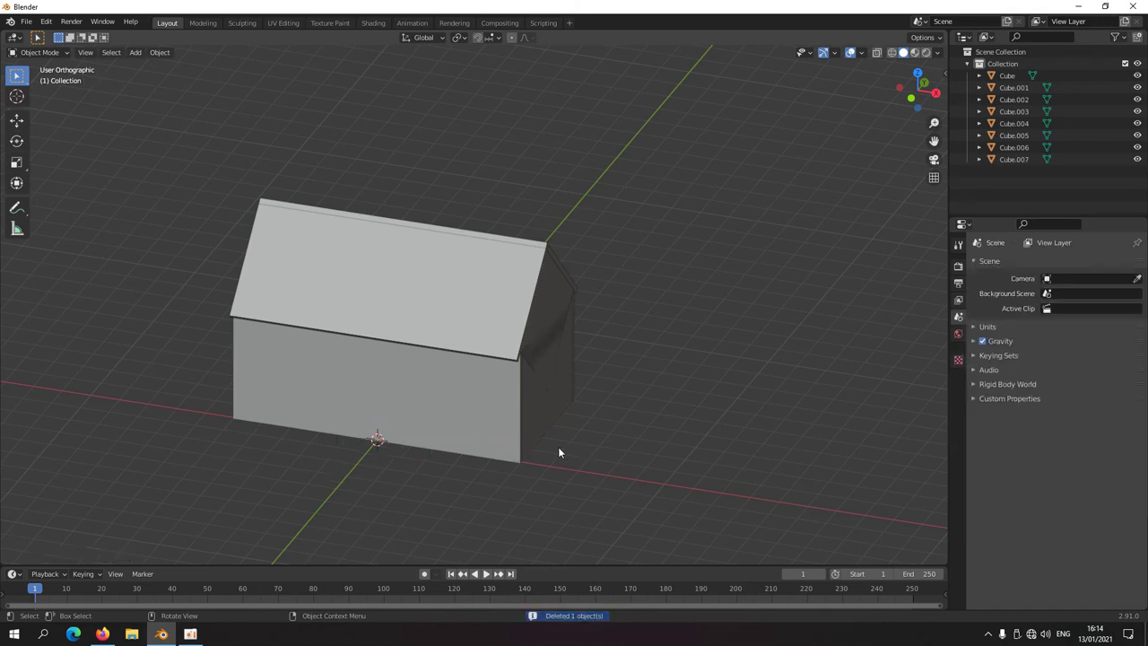
Add a new cube mesh at the origin in front of the house's side wall.
left_click(136, 54)
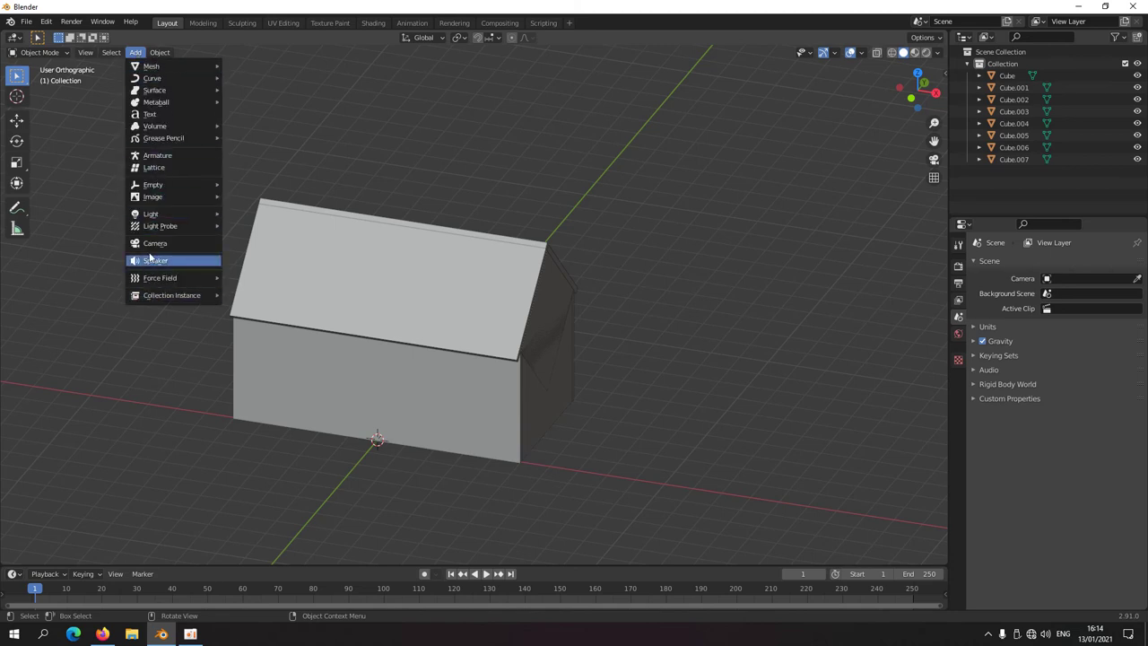
mouse_move(159, 72)
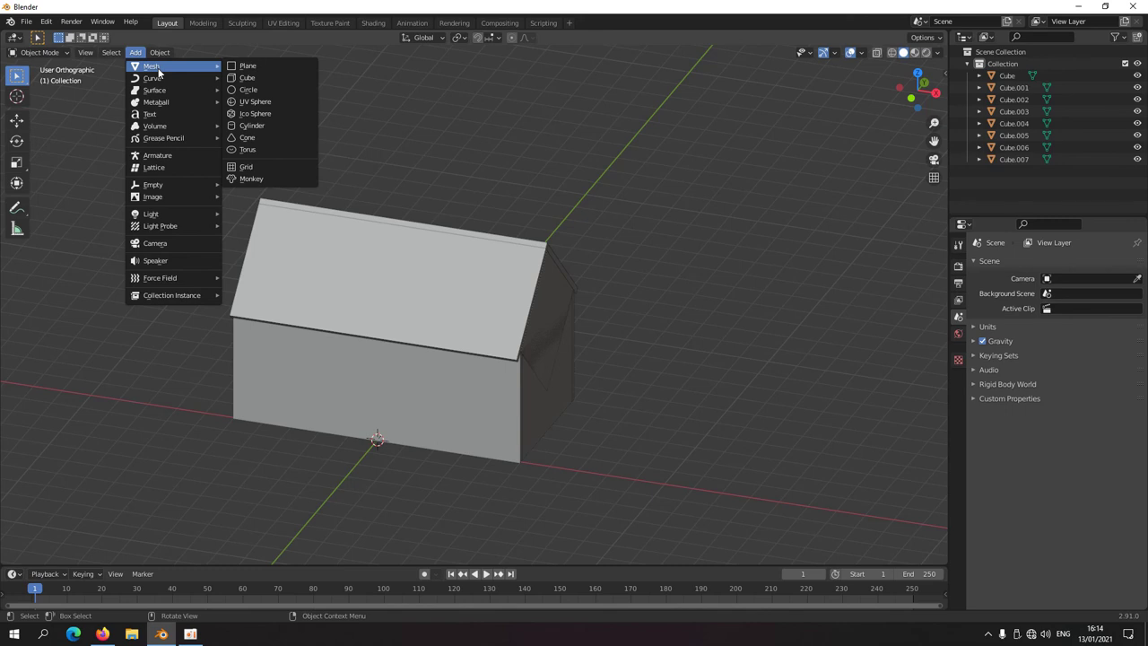
left_click(256, 79)
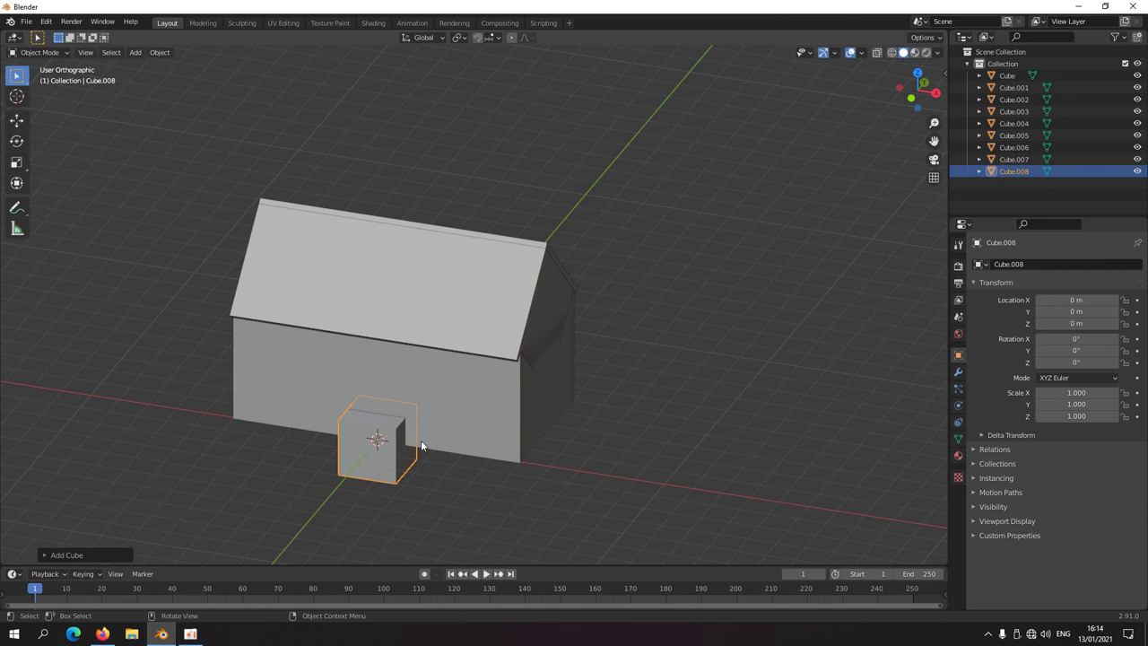
scroll(421, 438, "down", 2)
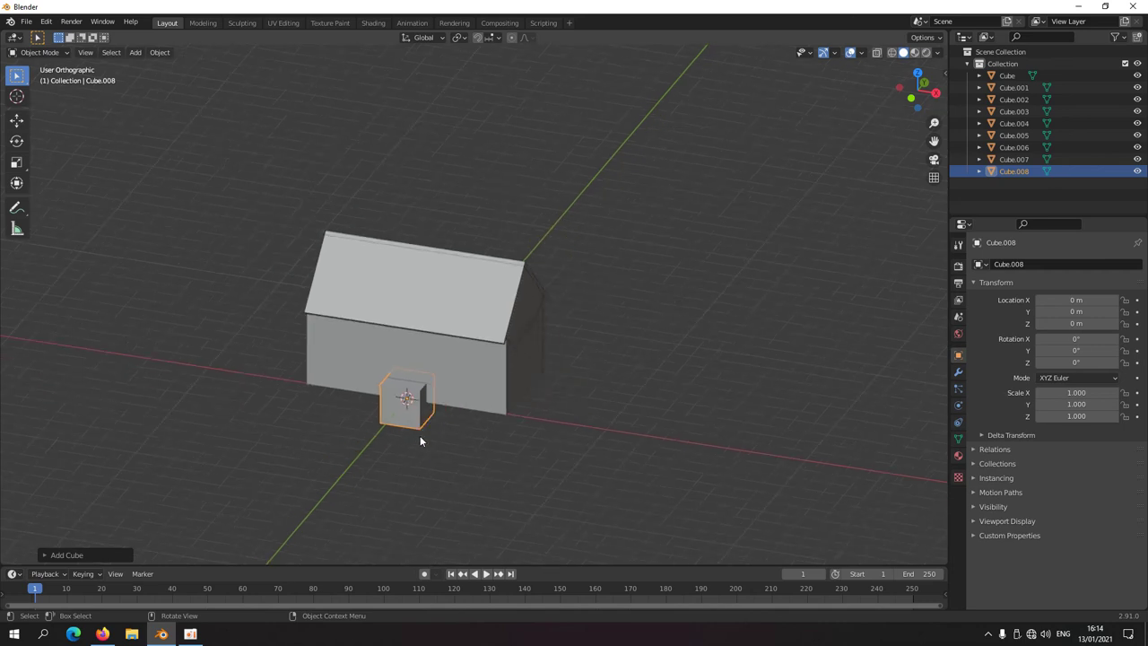
scroll(421, 435, "up", 2)
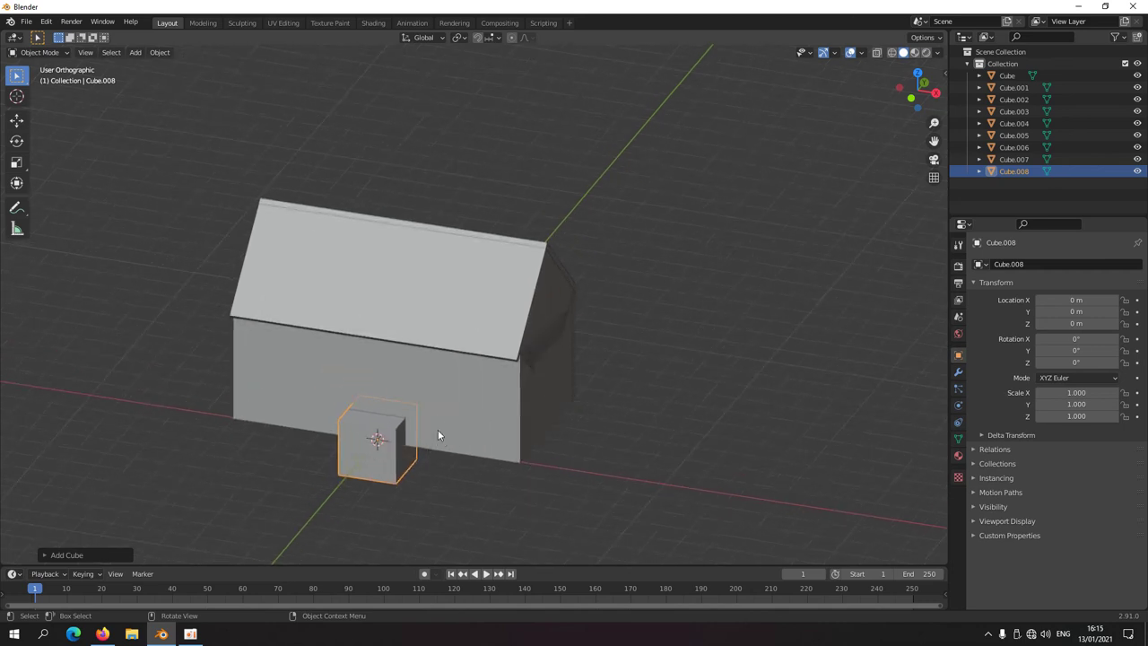
Scale the new cube by 0.5 on the X and Y axes only, locking the global Z axis.
key("s")
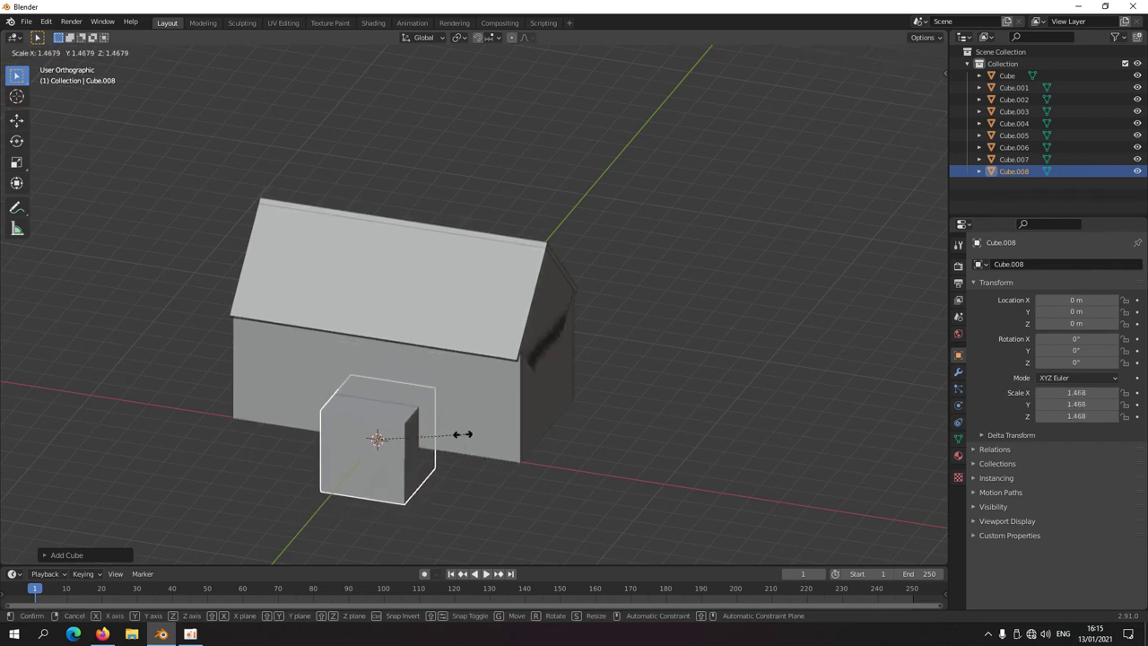
key("shift+z")
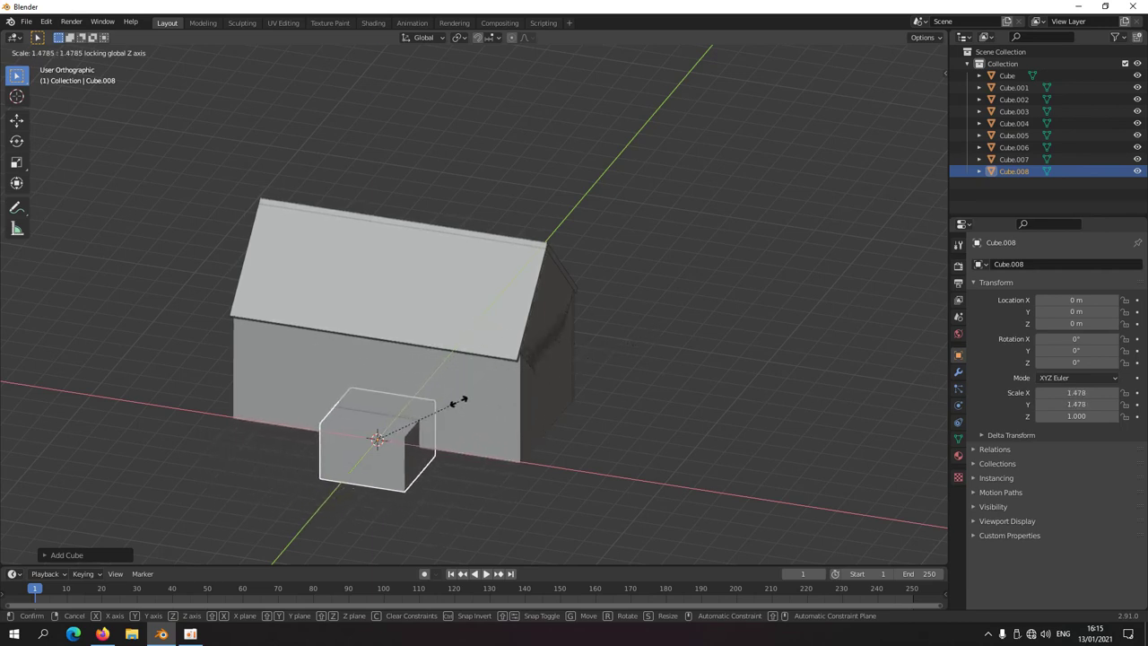
type(".5")
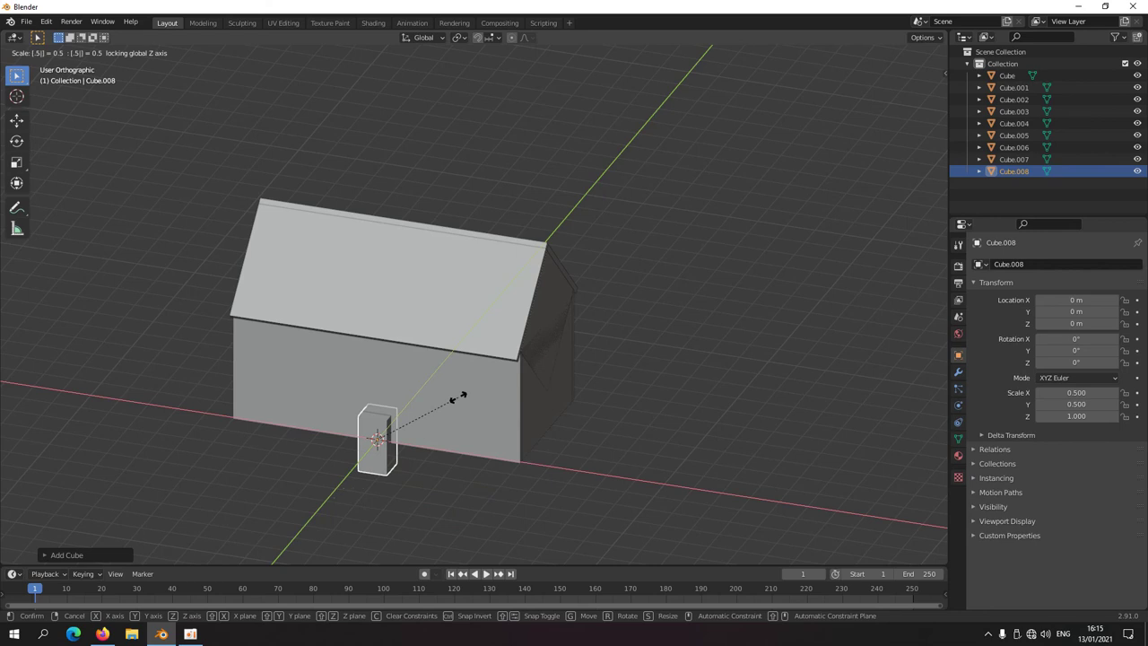
key("Return")
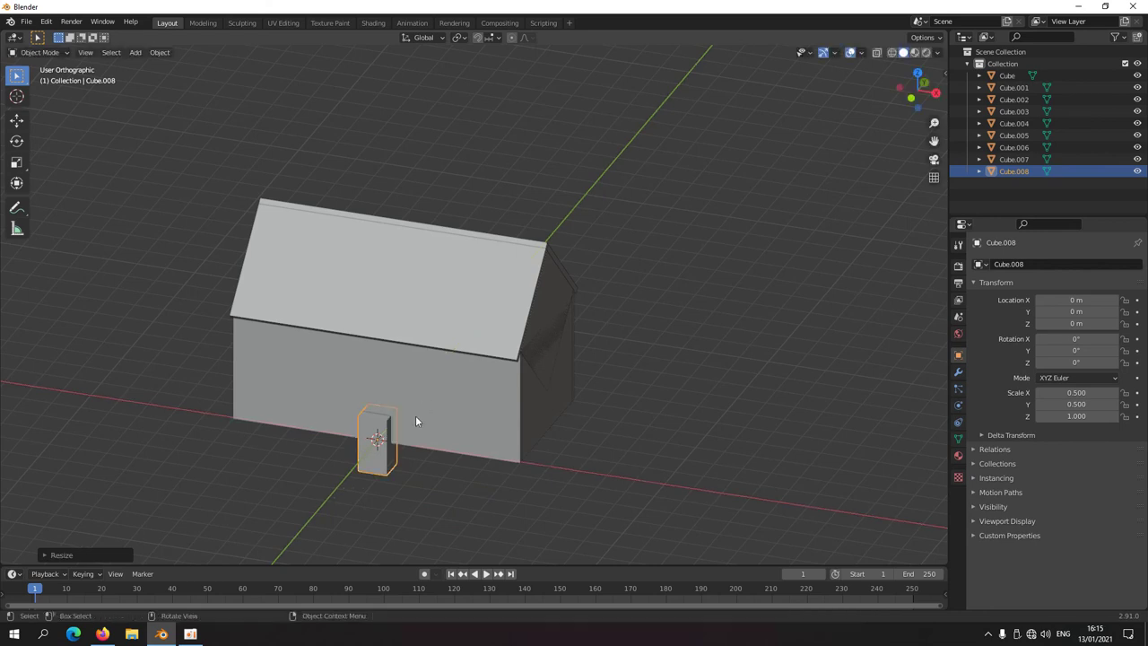
Move the narrowed block in the right view by 0.6 m in Y and 4 m in Z, placing it at the roof's lower edge.
middle_click_drag(428, 423, 391, 445, "alt")
scroll(391, 445, "up", 3)
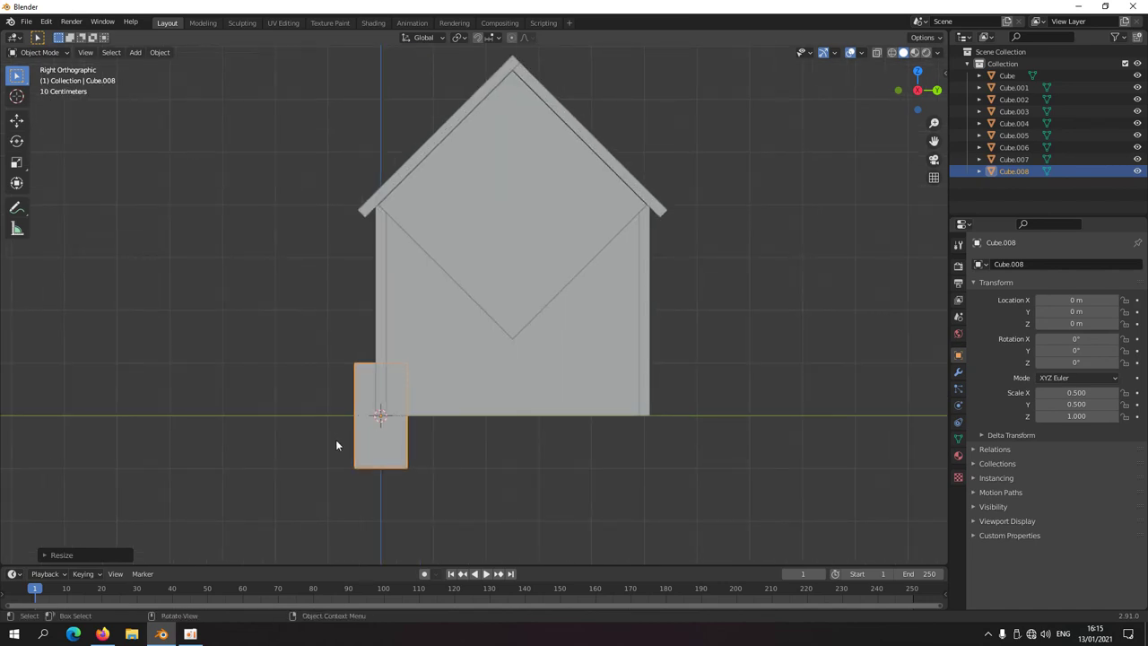
key("g")
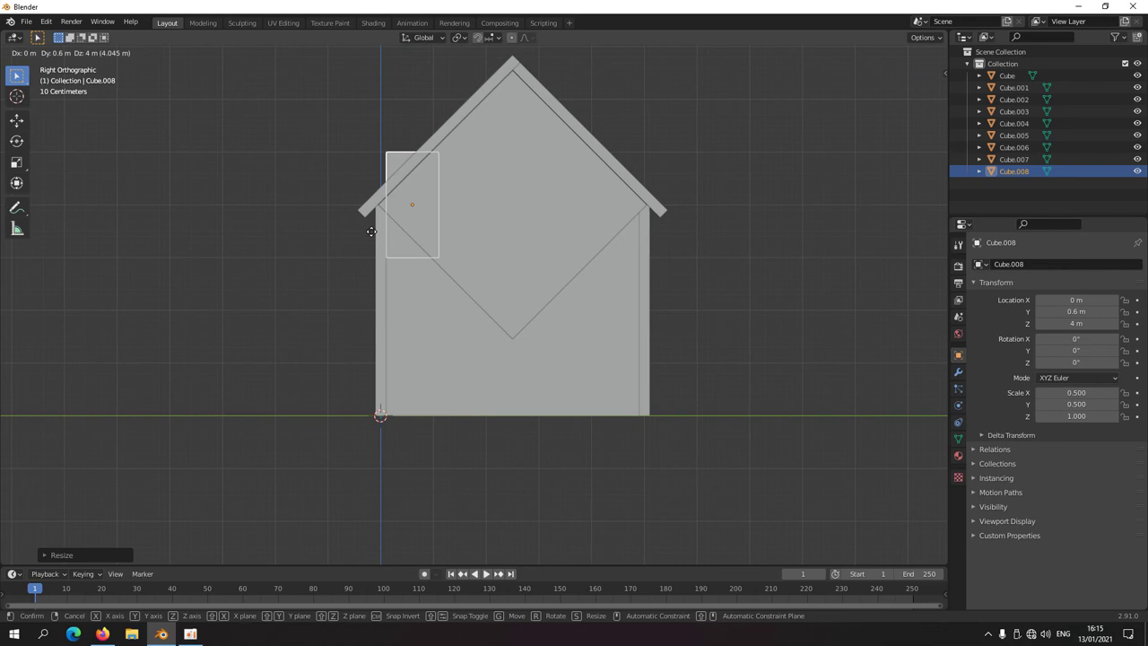
left_click(371, 231)
middle_click_drag(380, 235, 392, 284, "shift")
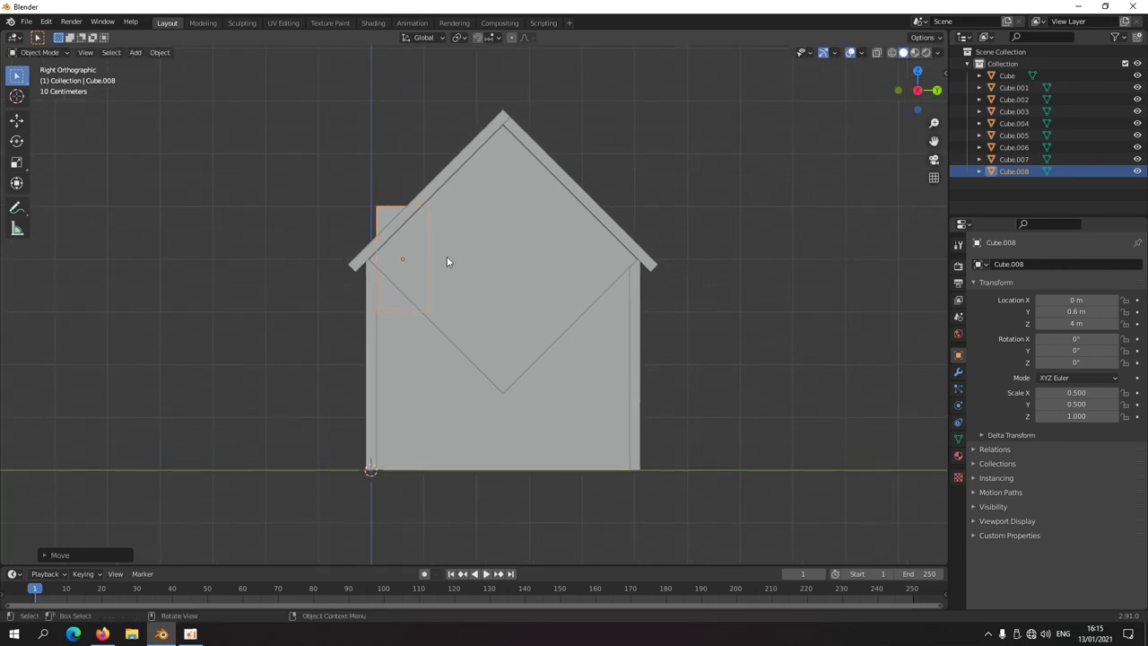
Scale the block by 2.5 along the global Z axis so it rises through the roof as a chimney.
key("s")
key("z")
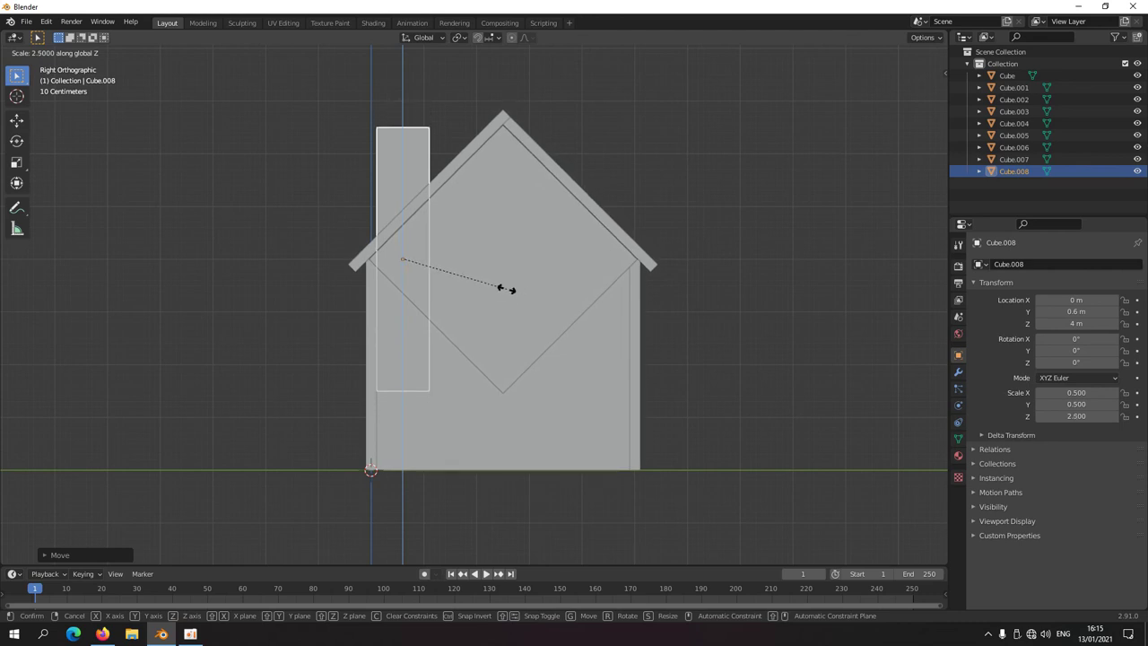
left_click(507, 288)
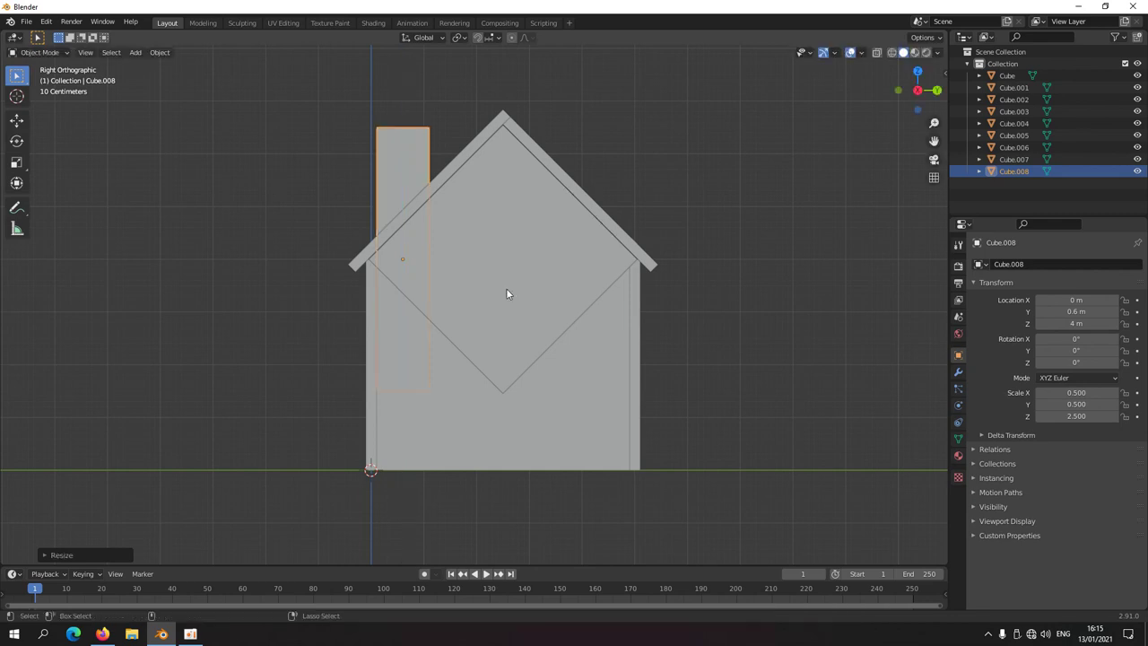
middle_click_drag(313, 285, 454, 341)
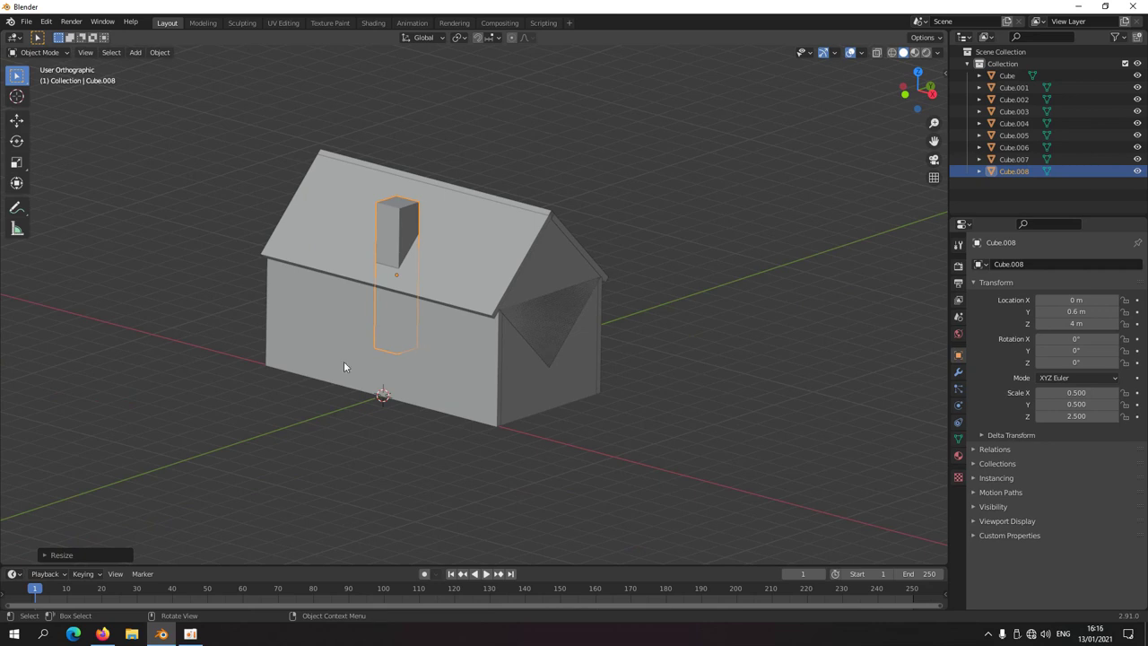
Inspect the house's separate parts by selecting the roof slabs, gable, side wall and end wall in turn, and clear the selection.
left_click(456, 275)
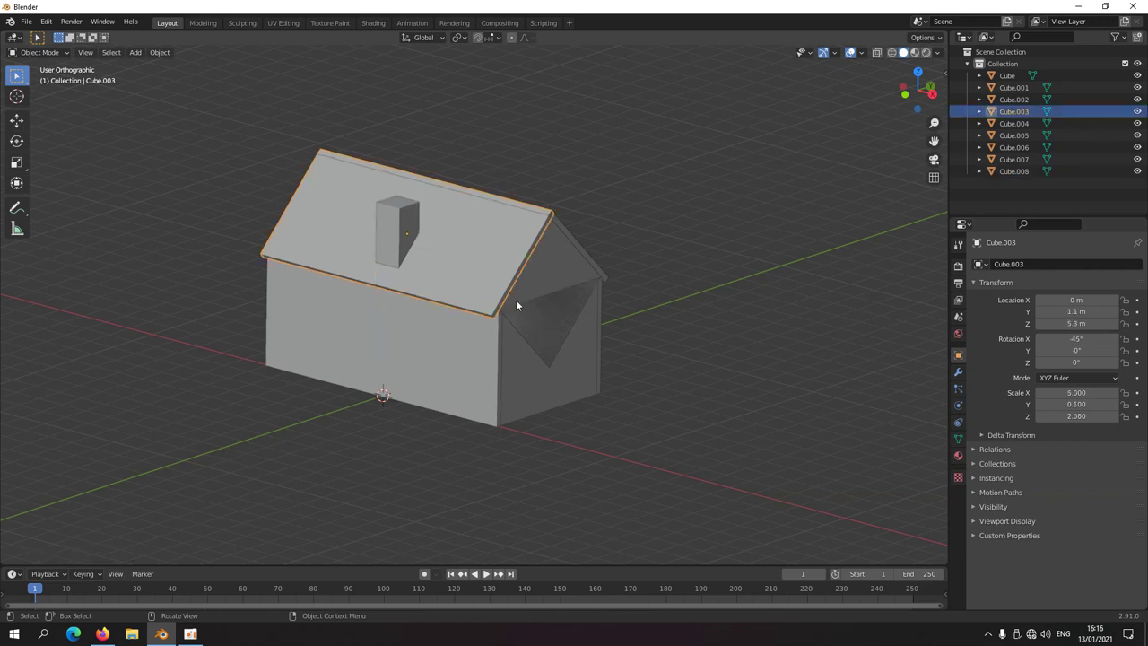
left_click(557, 280)
left_click(594, 258)
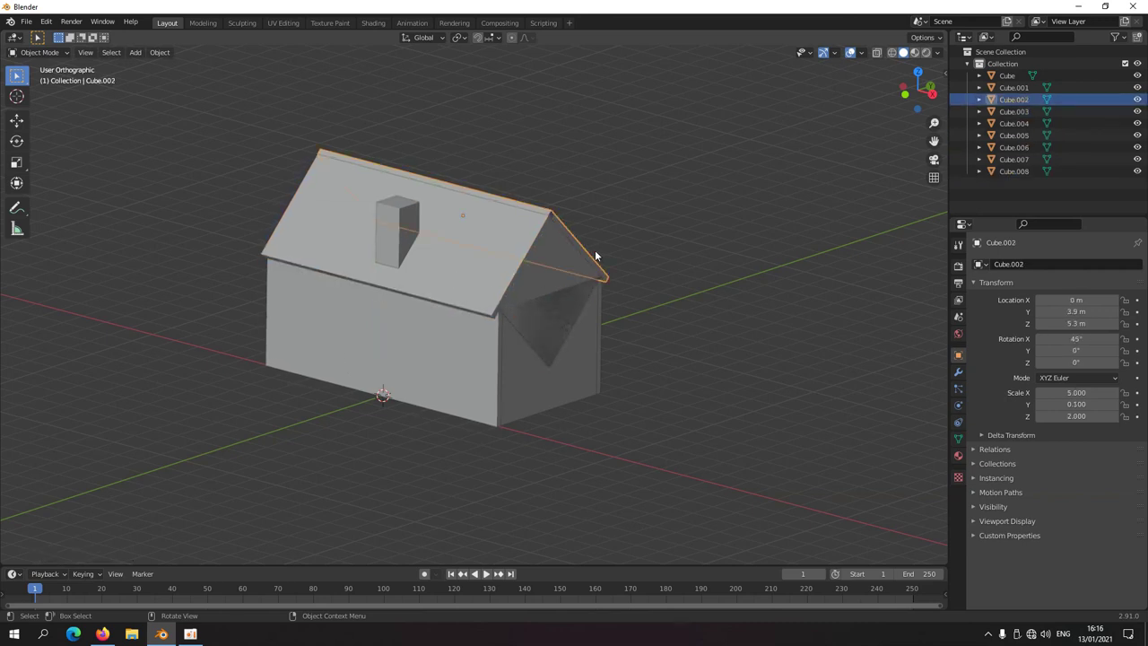
left_click(469, 258)
left_click(430, 374)
left_click(554, 388)
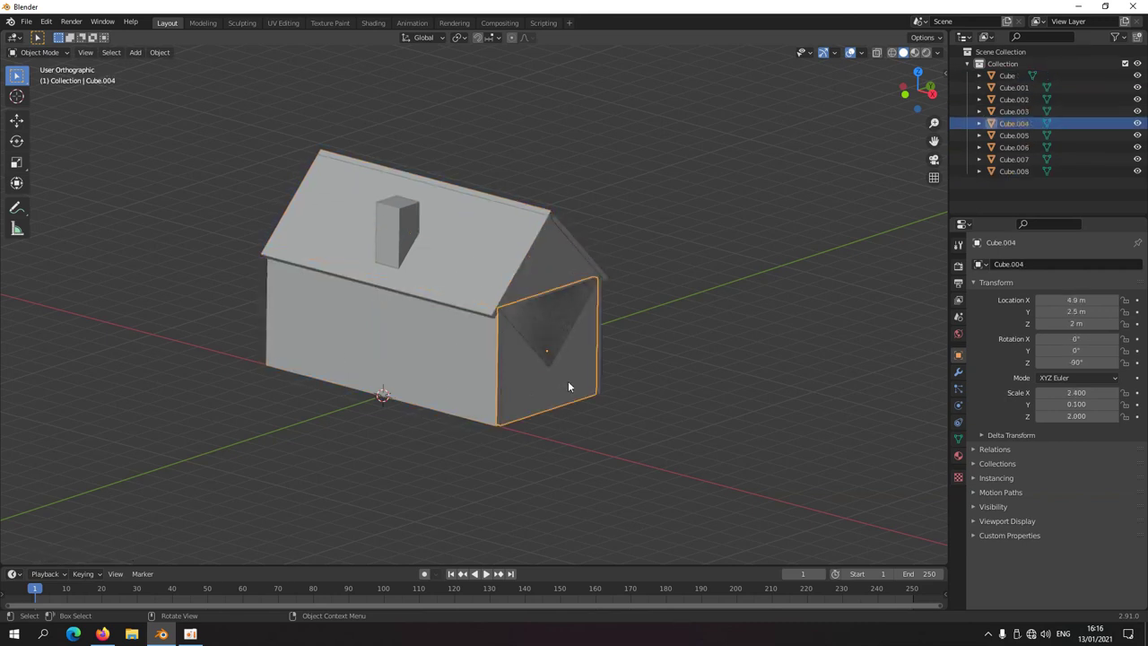
middle_click_drag(567, 380, 432, 278)
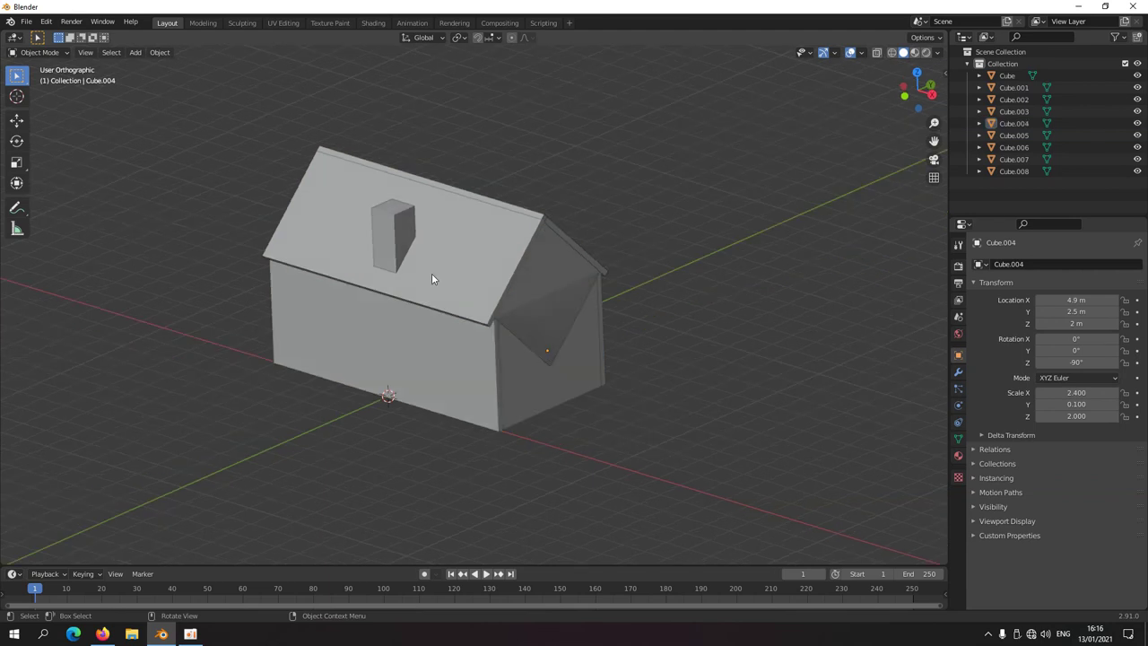
Start saving to the Documents folder and remove the old house.blend file there.
left_click(27, 23)
left_click(27, 23)
left_click(27, 23)
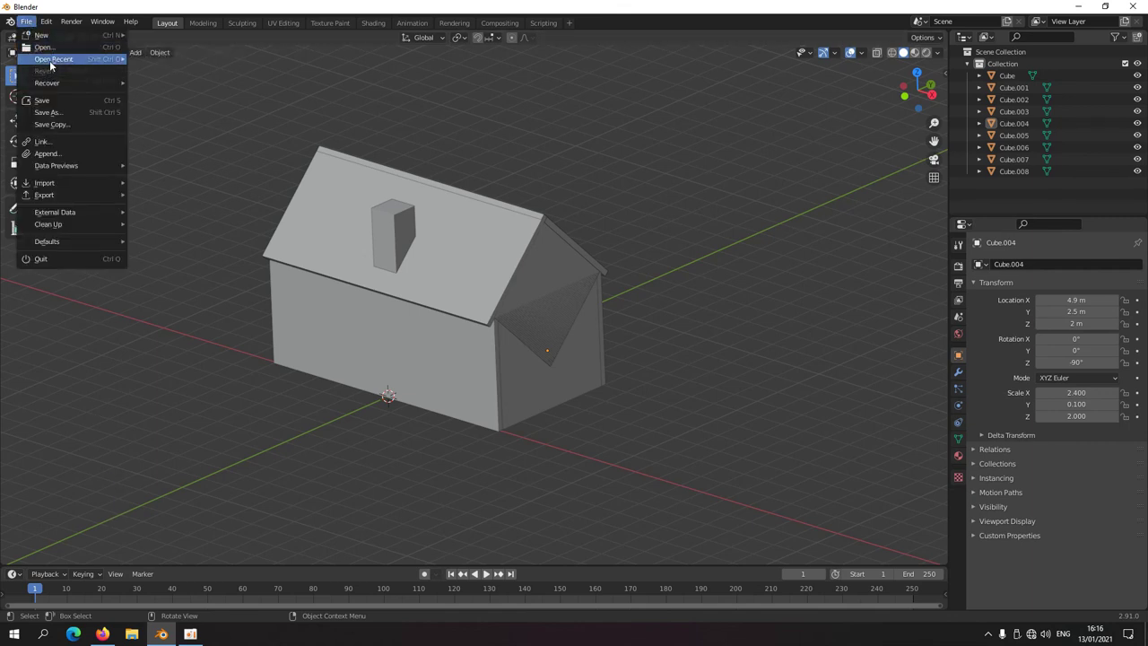
mouse_move(51, 65)
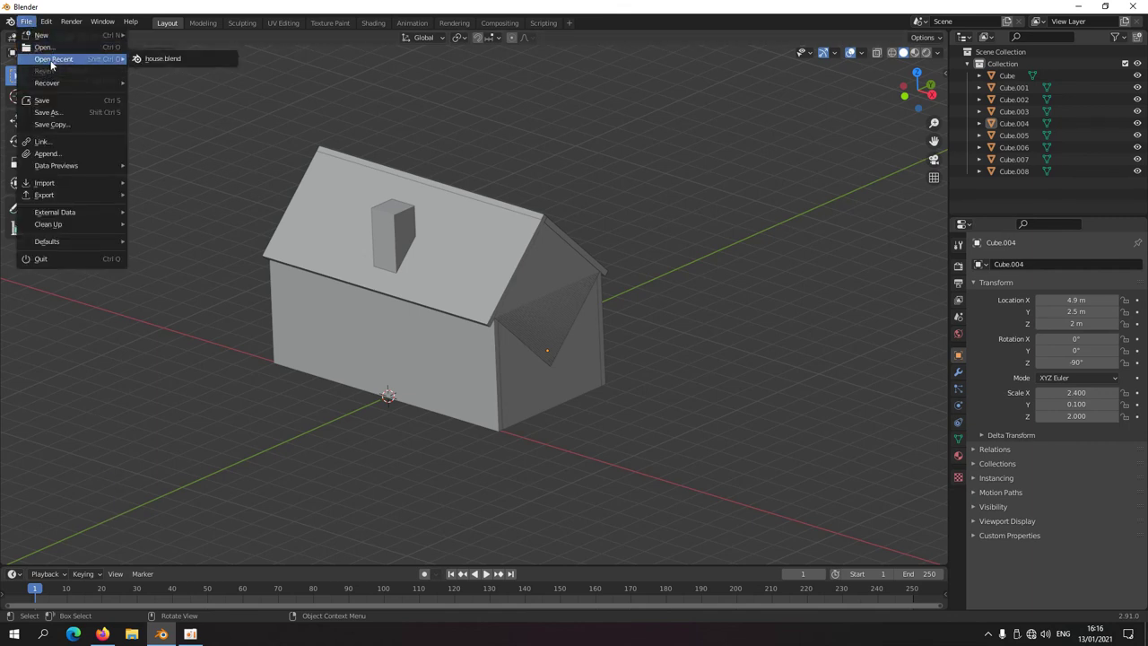
left_click(57, 112)
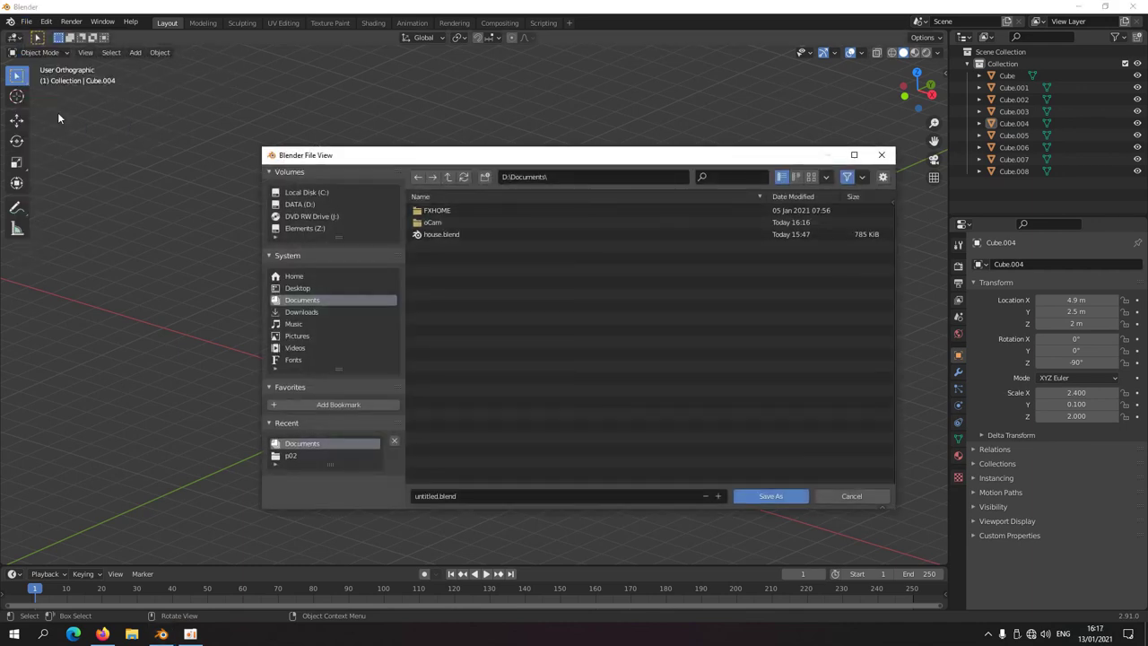
left_click(440, 235)
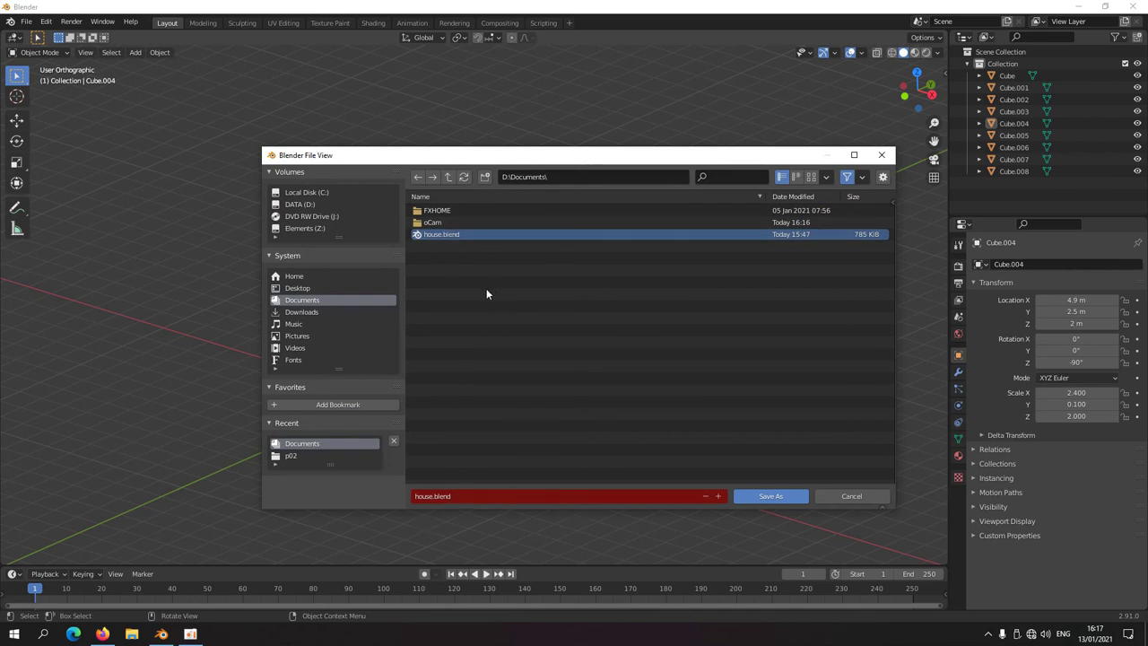
key("Return")
Save the model as house.blend in the Documents folder.
left_click(26, 21)
mouse_move(45, 61)
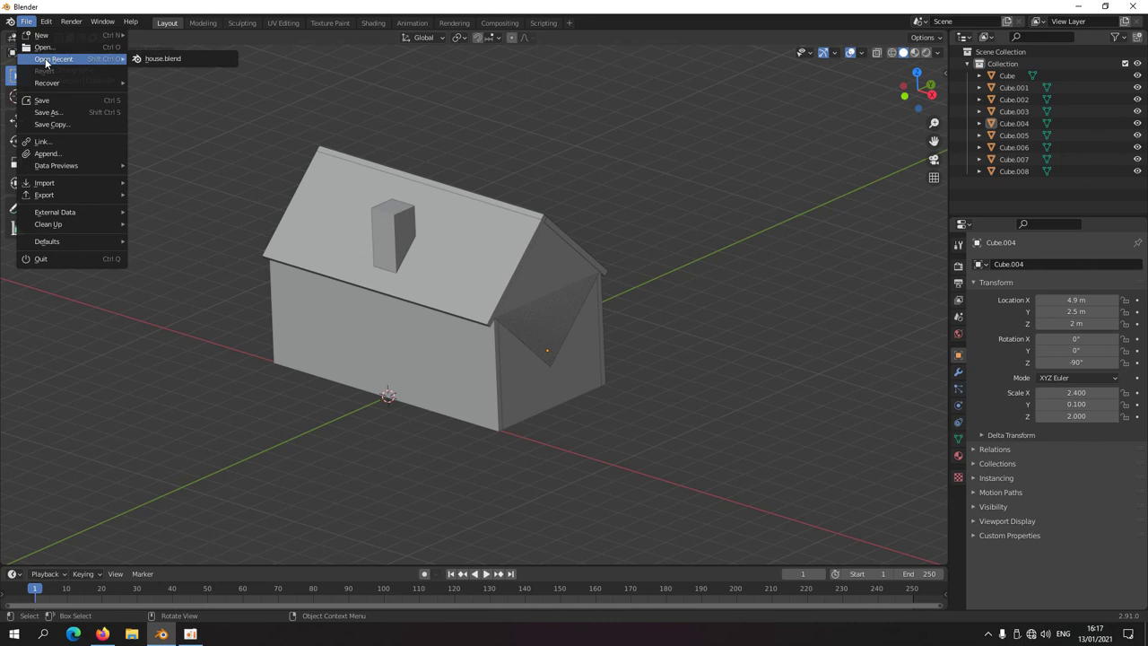
left_click(46, 112)
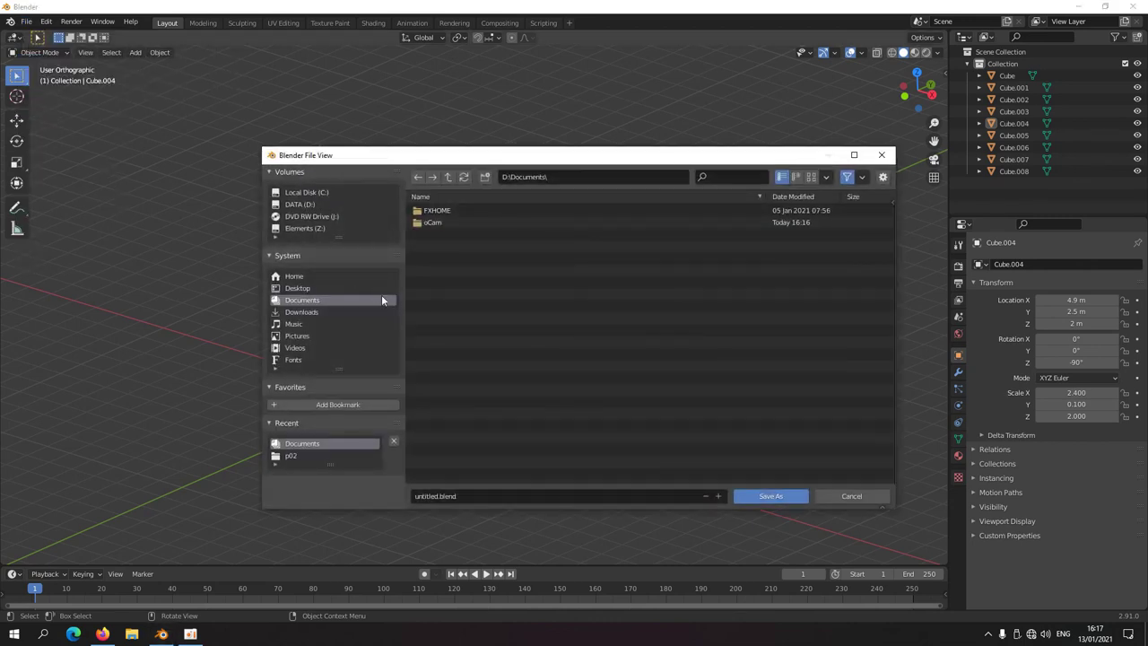
left_click(473, 496)
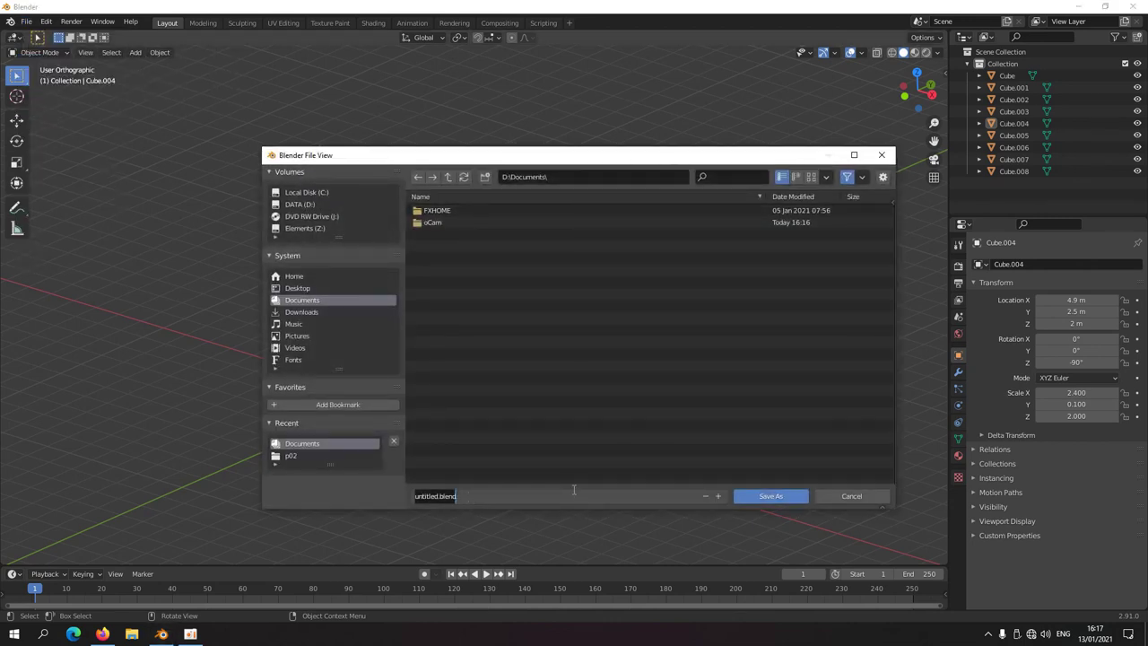
type("house")
key("Return")
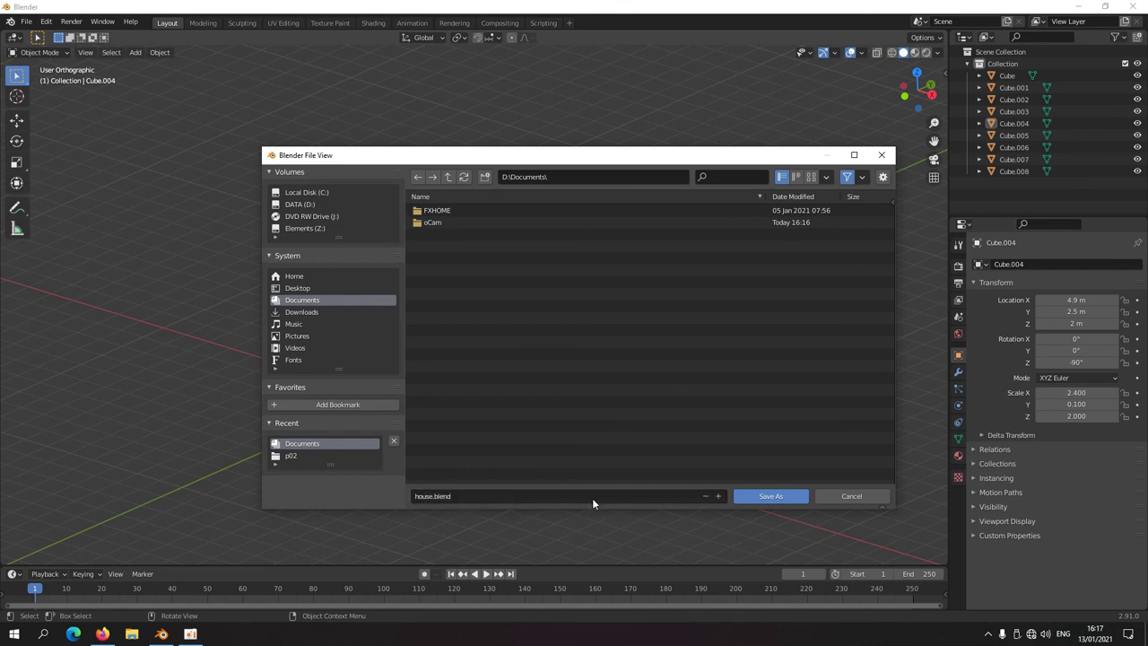
left_click(774, 497)
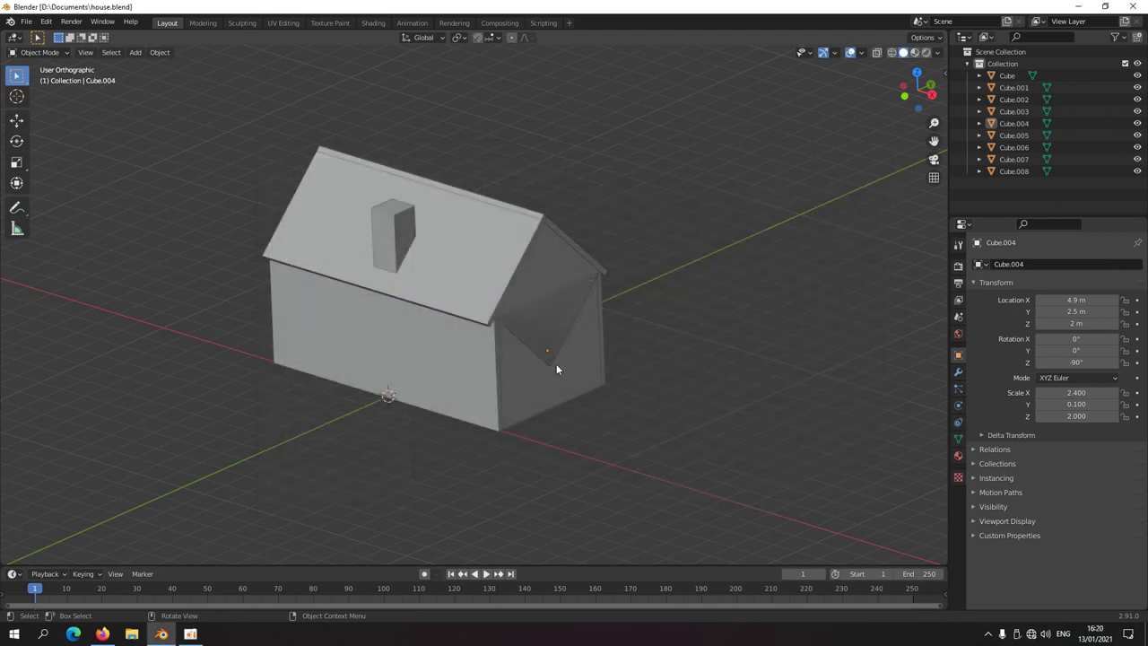